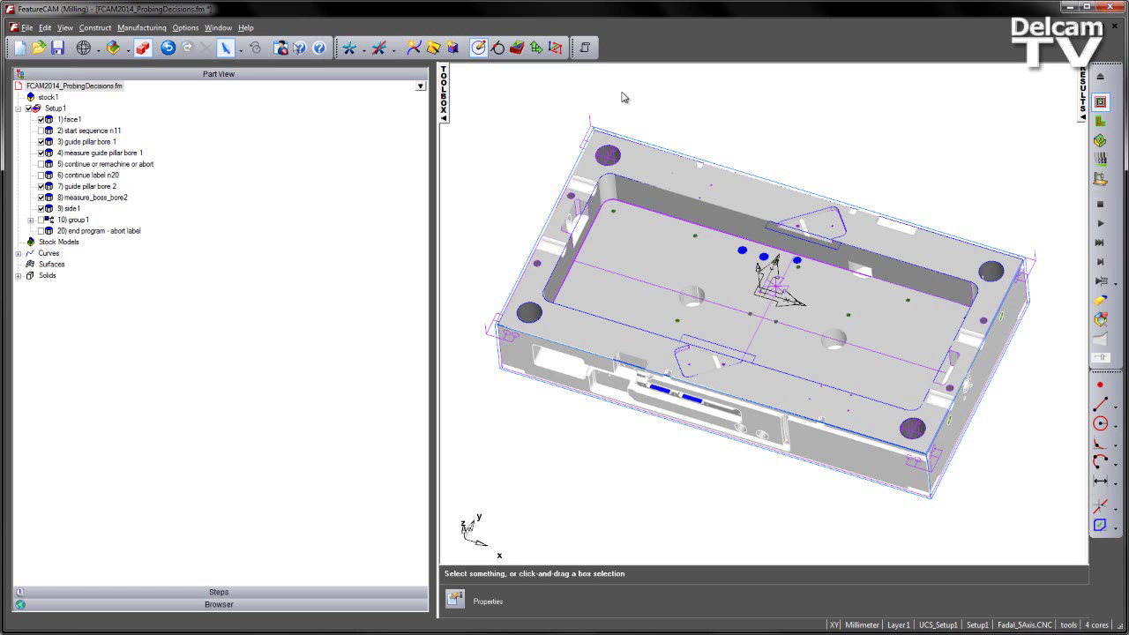
Check the default probing settings unchanged, then start simulating and step through the first operations.
left_click(586, 49)
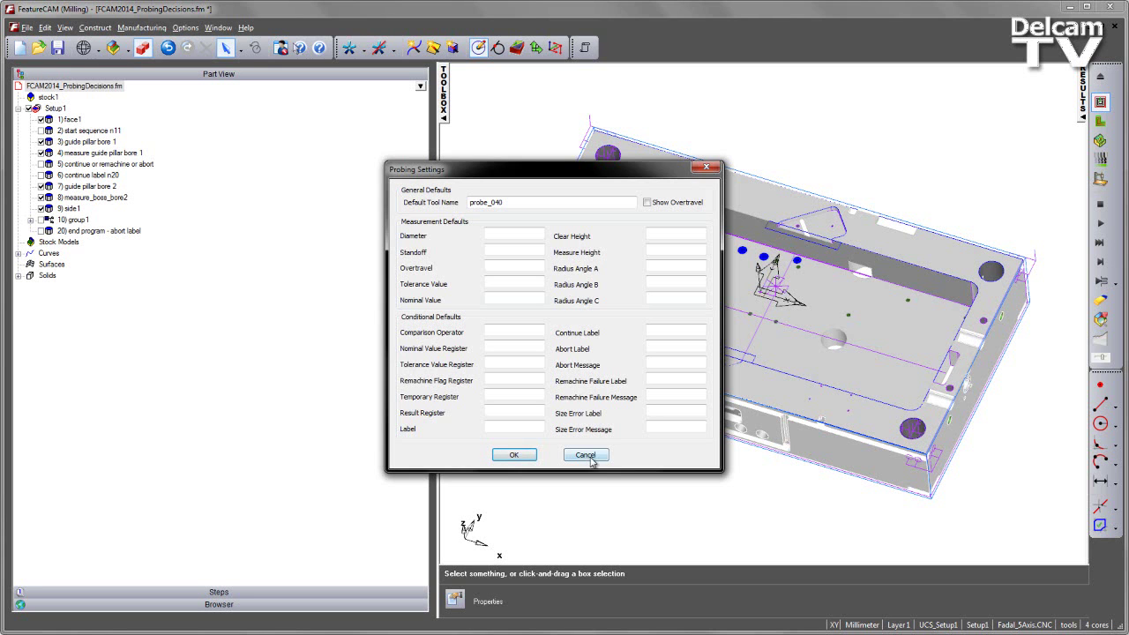
left_click(586, 454)
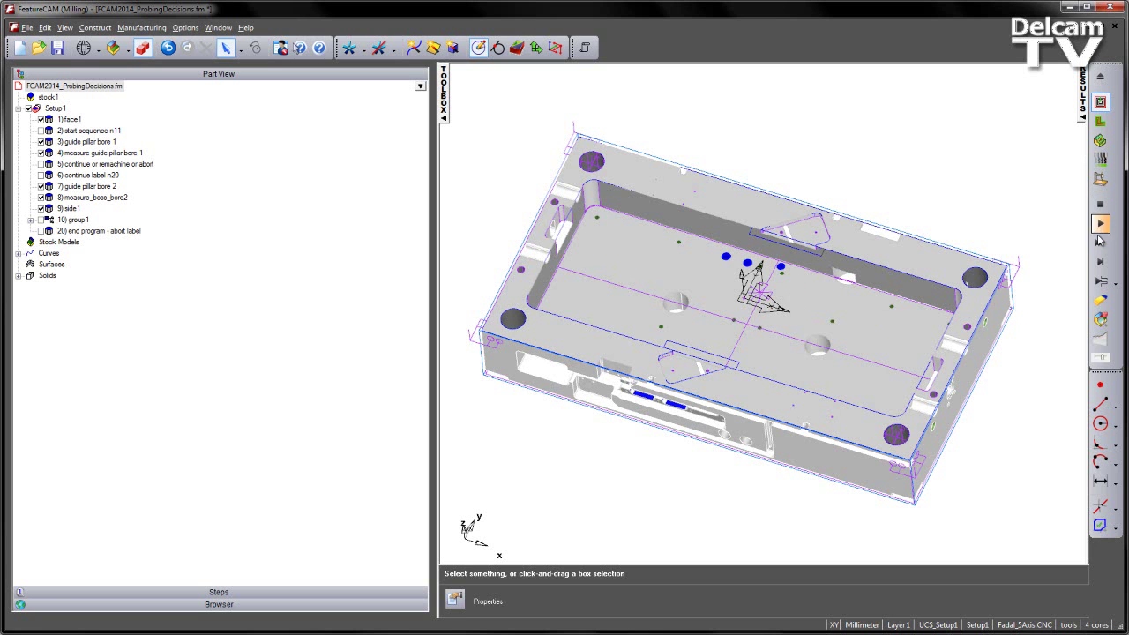
left_click(1101, 263)
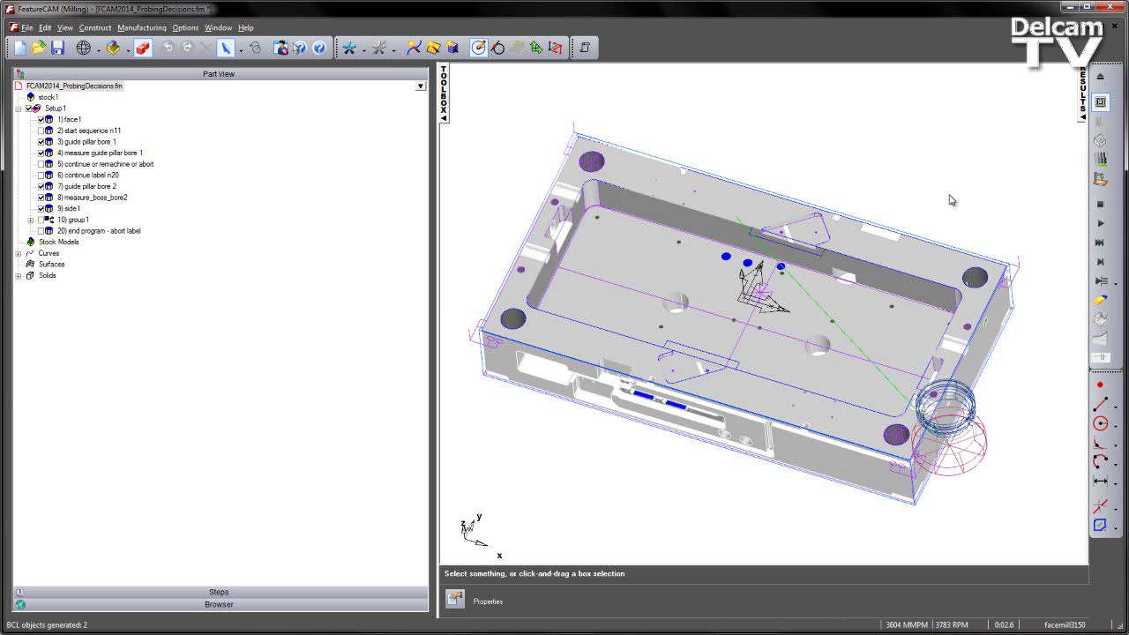
left_click(1101, 281)
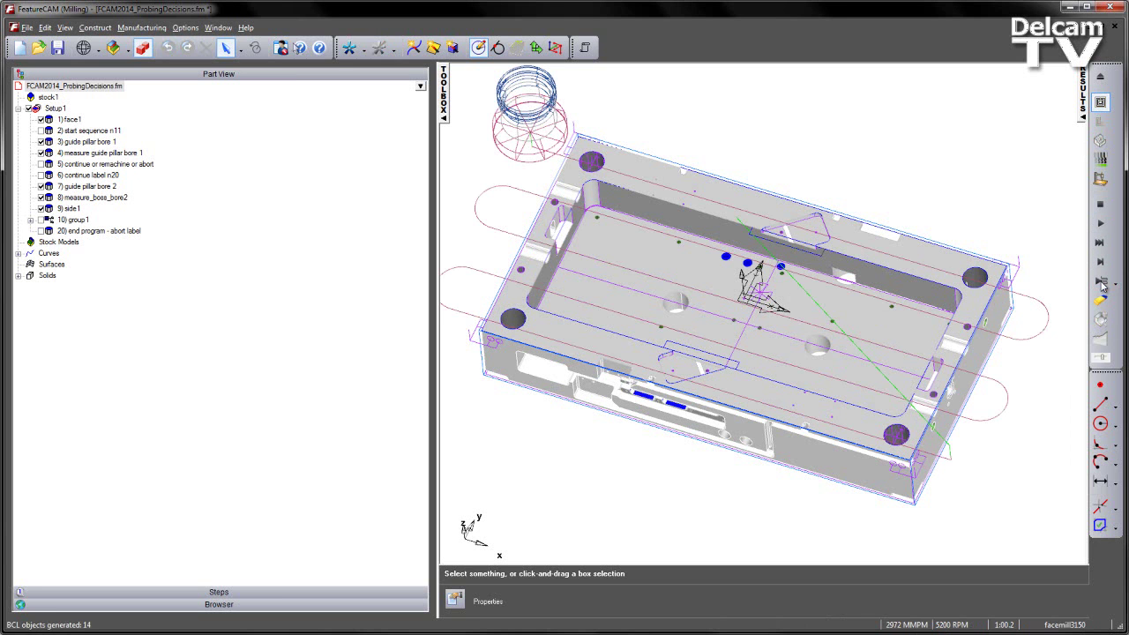
left_click(1101, 281)
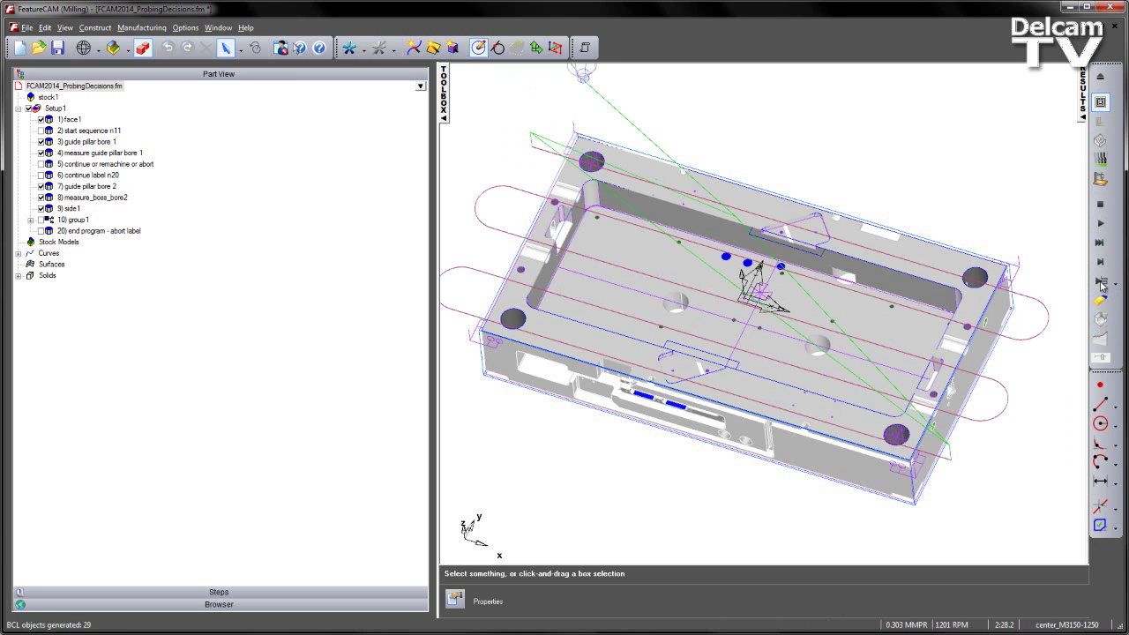
left_click(1101, 282)
left_click(1101, 282)
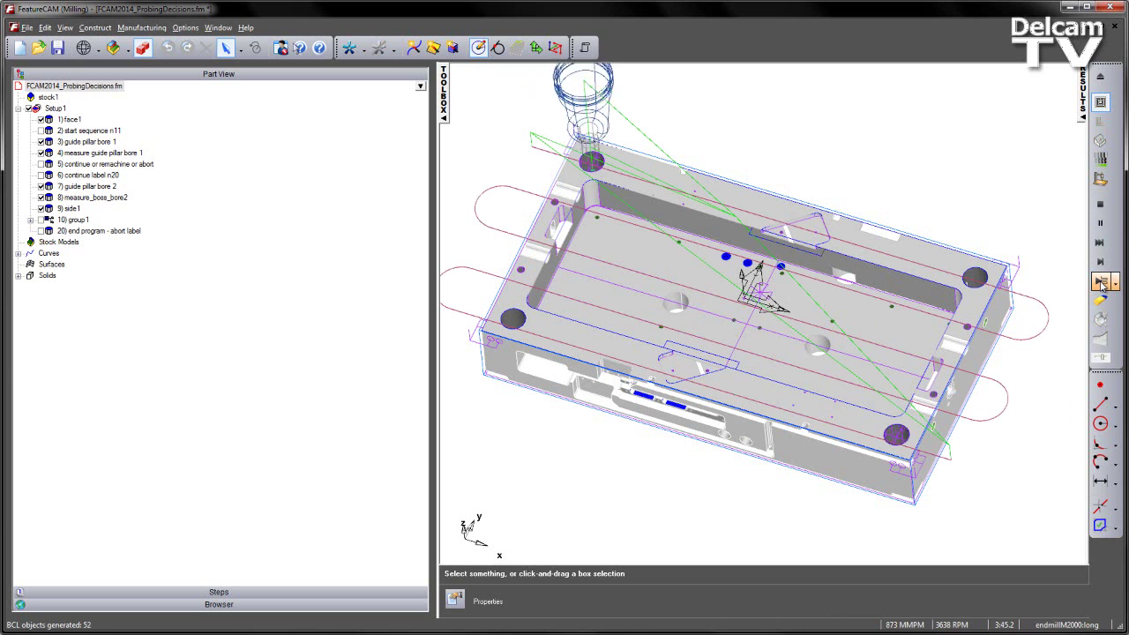
Step through the bore probing moves and the end mill machining the hole.
left_click(1101, 282)
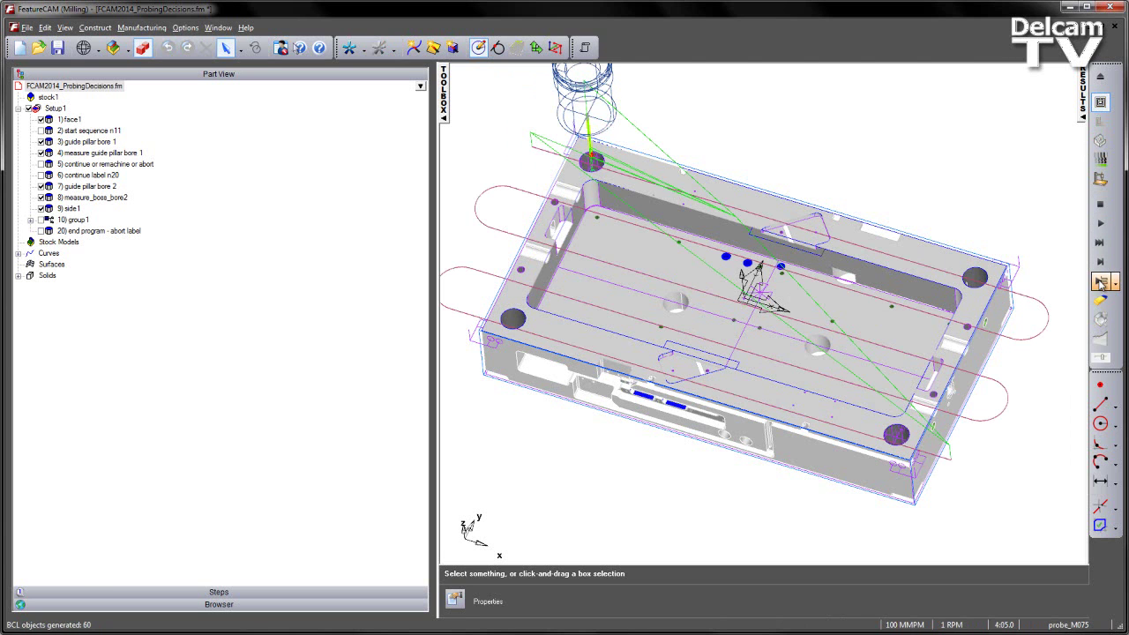
left_click(1101, 283)
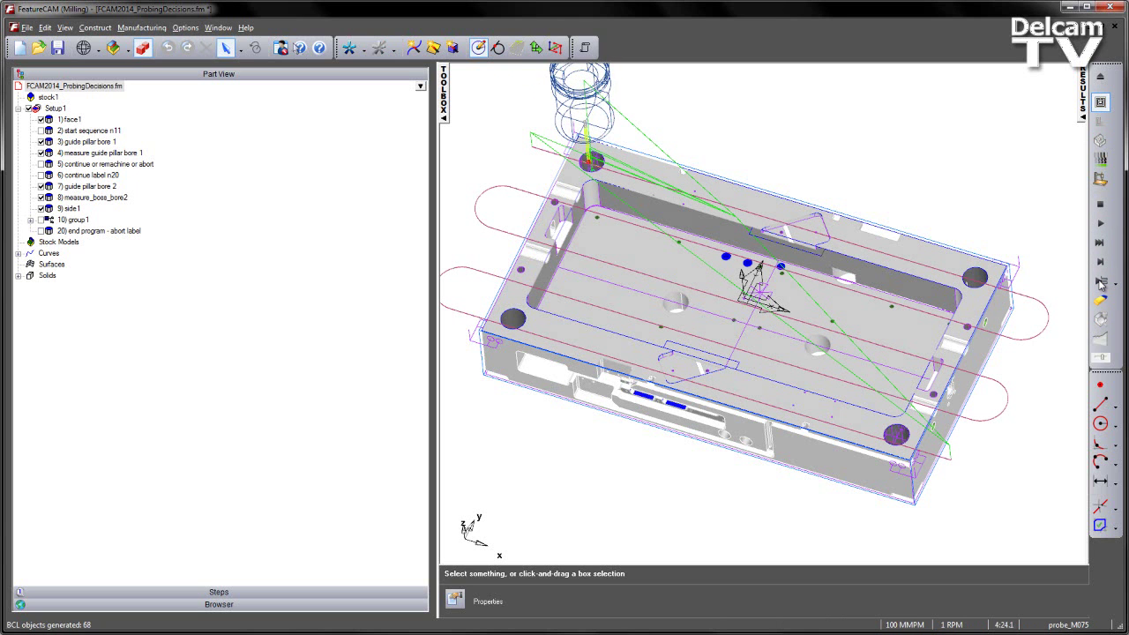
left_click(1101, 282)
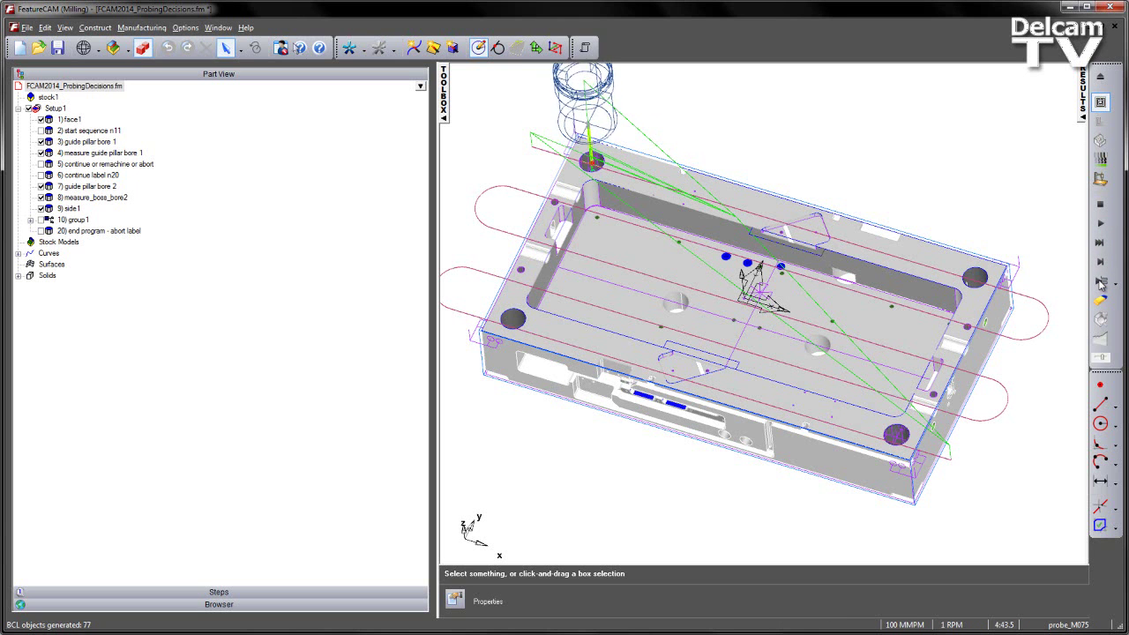
left_click(1101, 282)
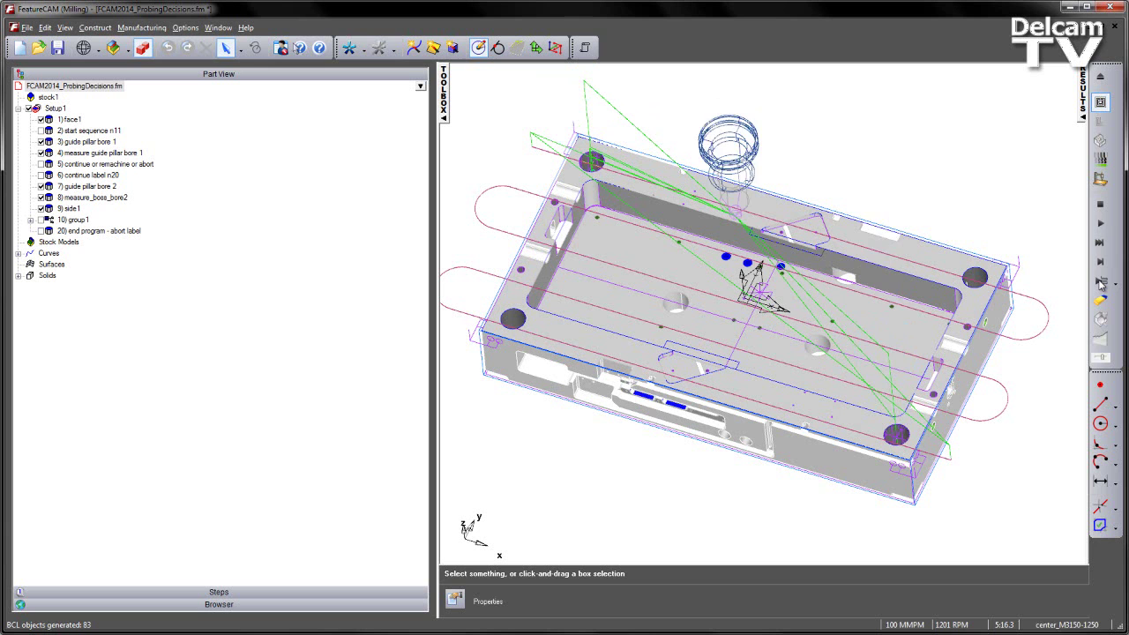
left_click(1101, 283)
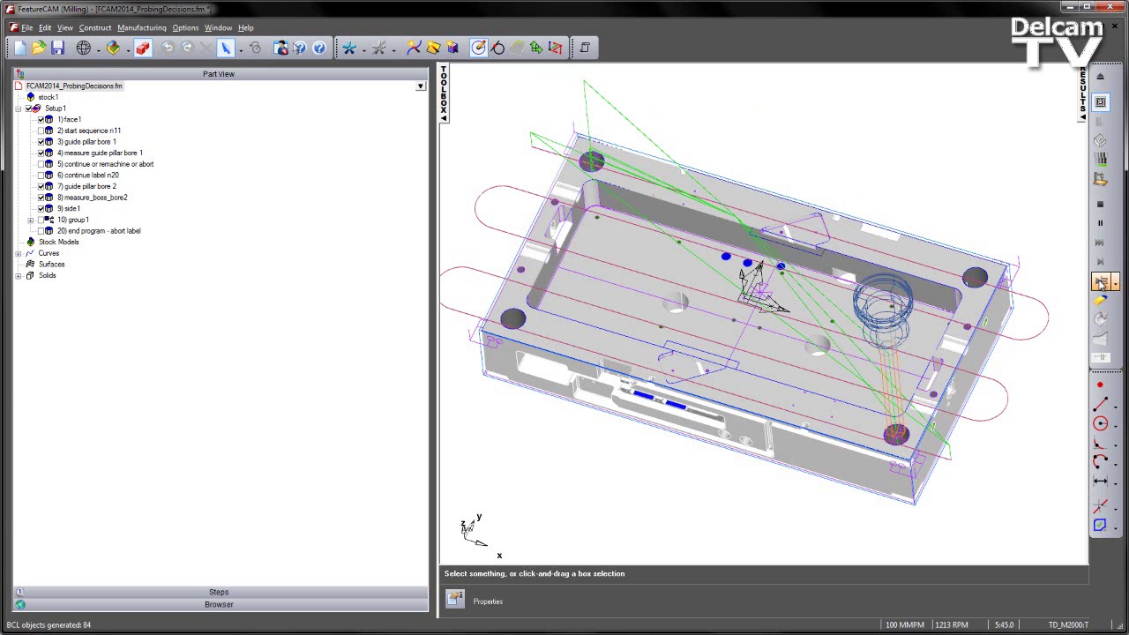
left_click(1101, 282)
left_click(1101, 283)
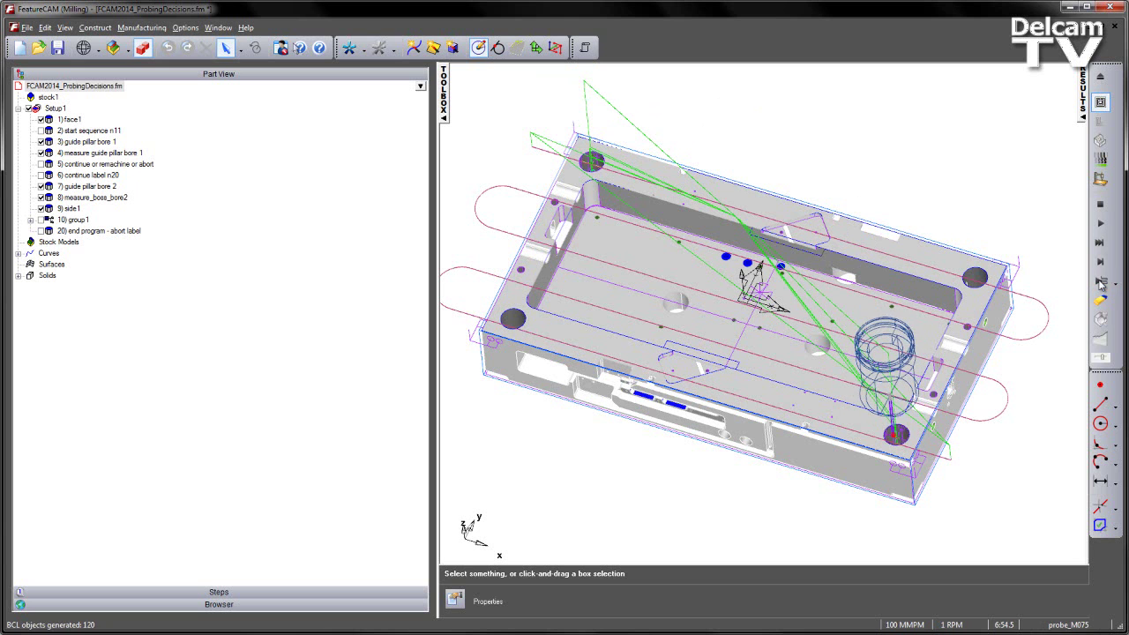
Stop and clear the simulation, viewing the plain part from an isometric angle.
middle_click_drag(814, 265, 573, 191)
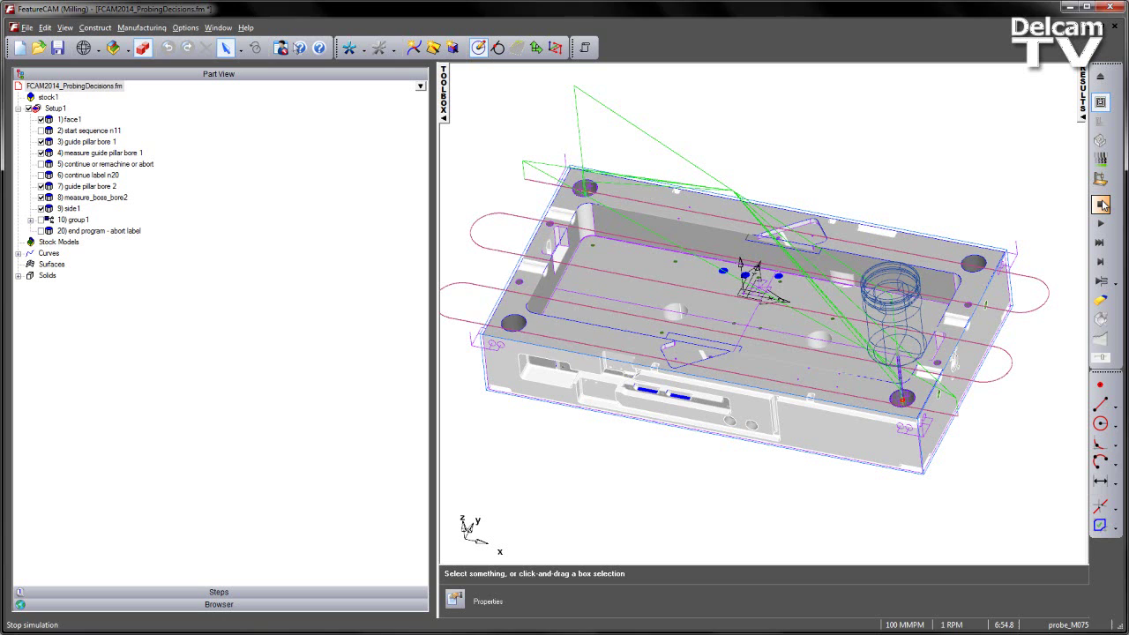
left_click(1102, 205)
left_click(552, 351)
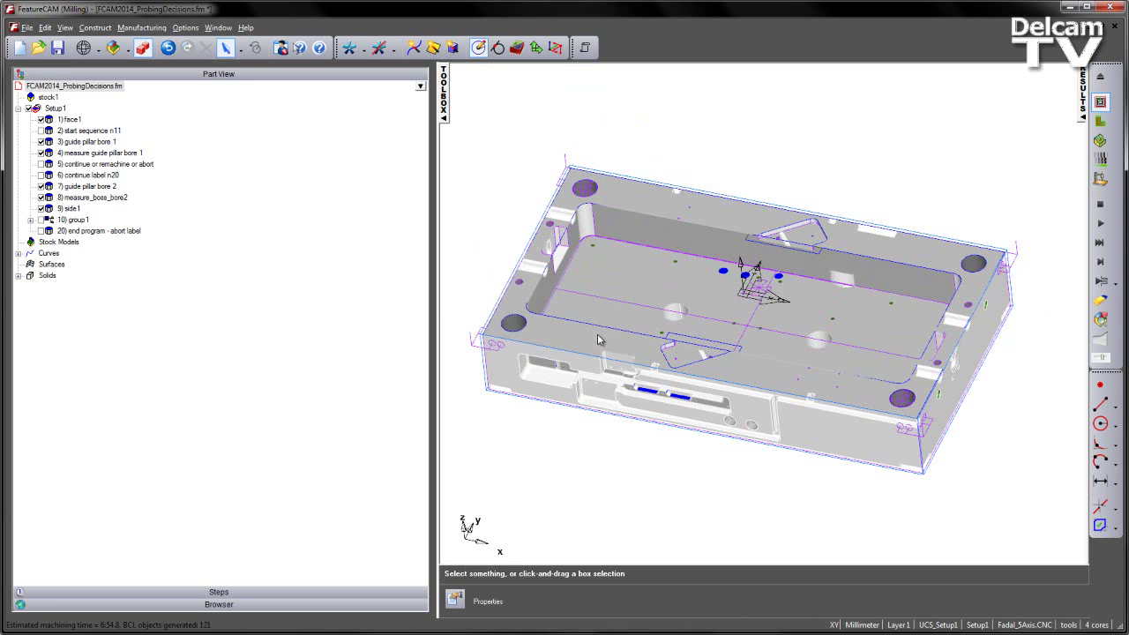
middle_click_drag(802, 238, 798, 264)
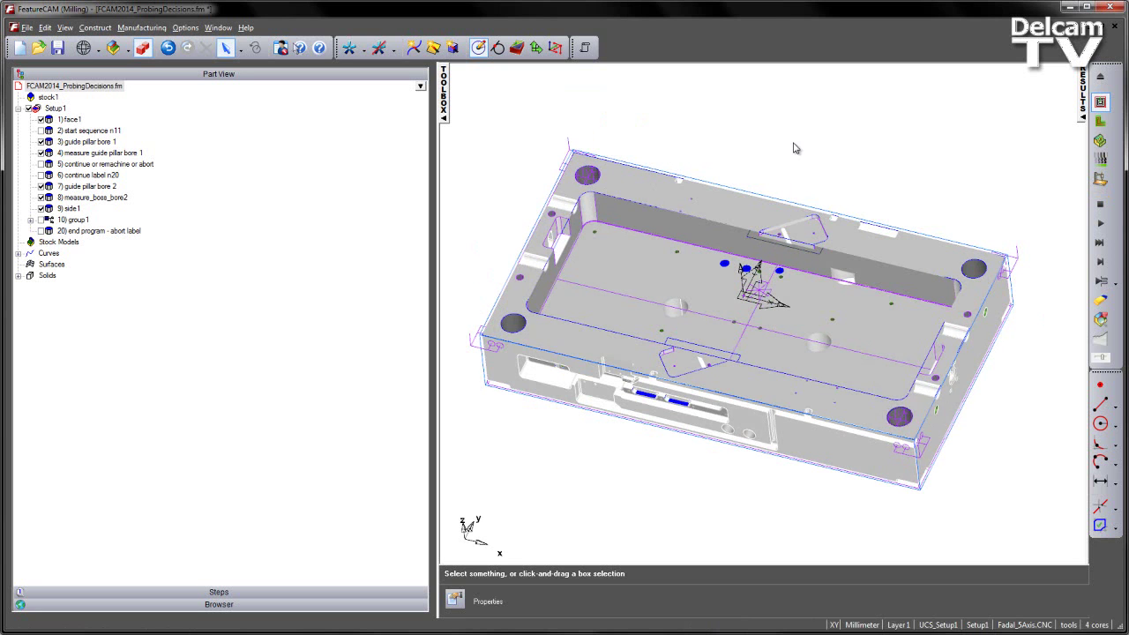
Replay the toolpaths, scroll through the NC Code in Results, then hide Results and zoom out.
left_click(1100, 223)
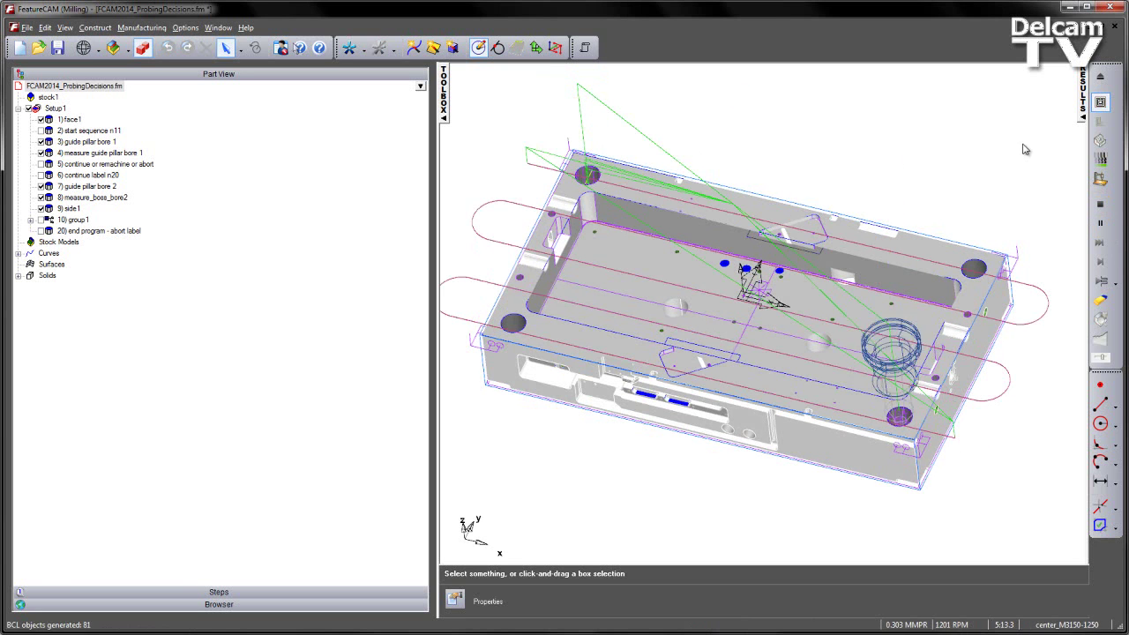
left_click(1084, 95)
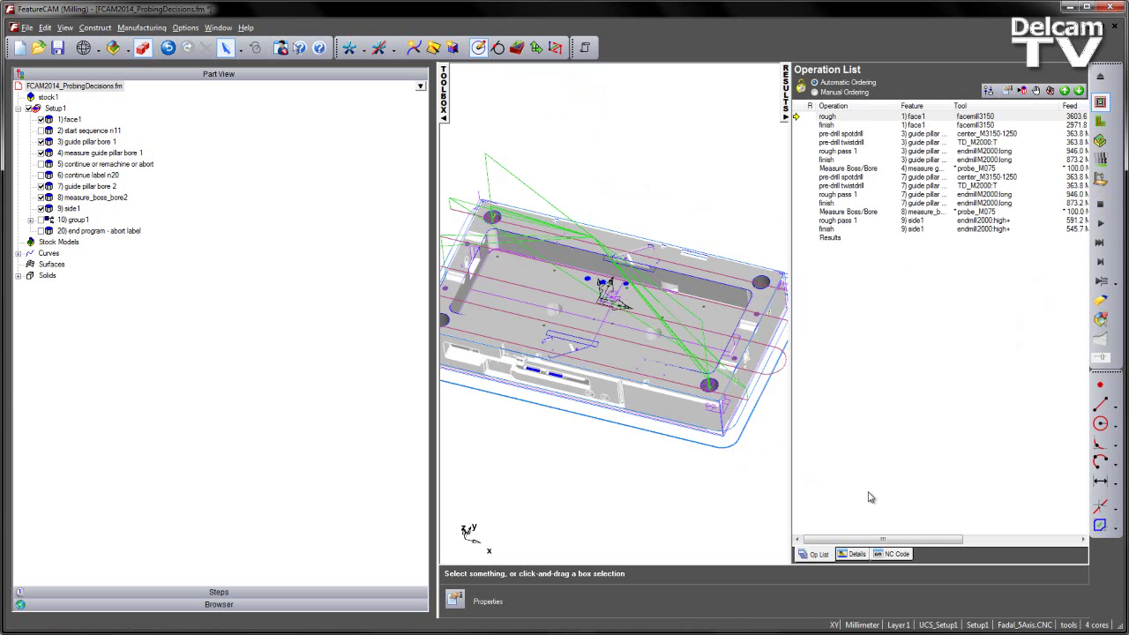
left_click(894, 554)
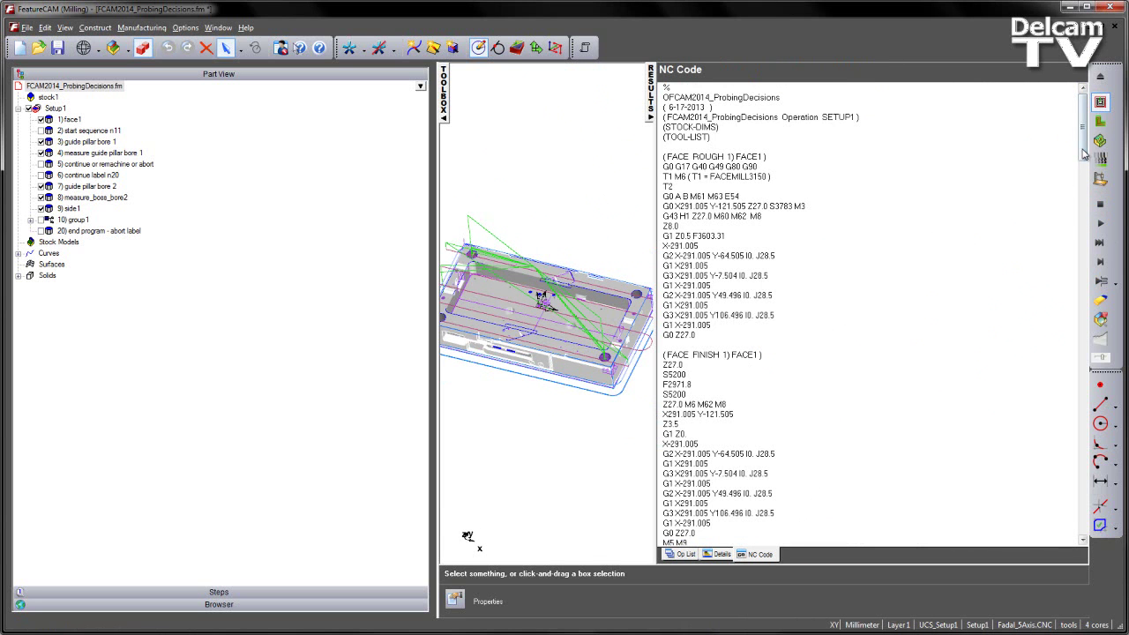
left_click_drag(1084, 154, 1031, 527)
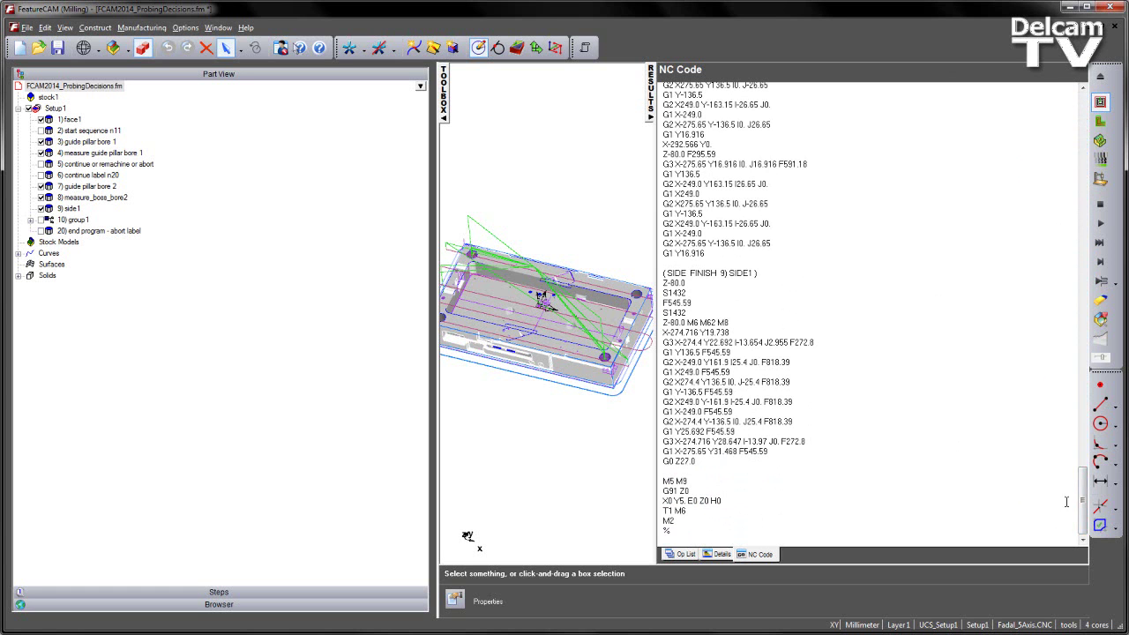
left_click_drag(1084, 503, 1043, 103)
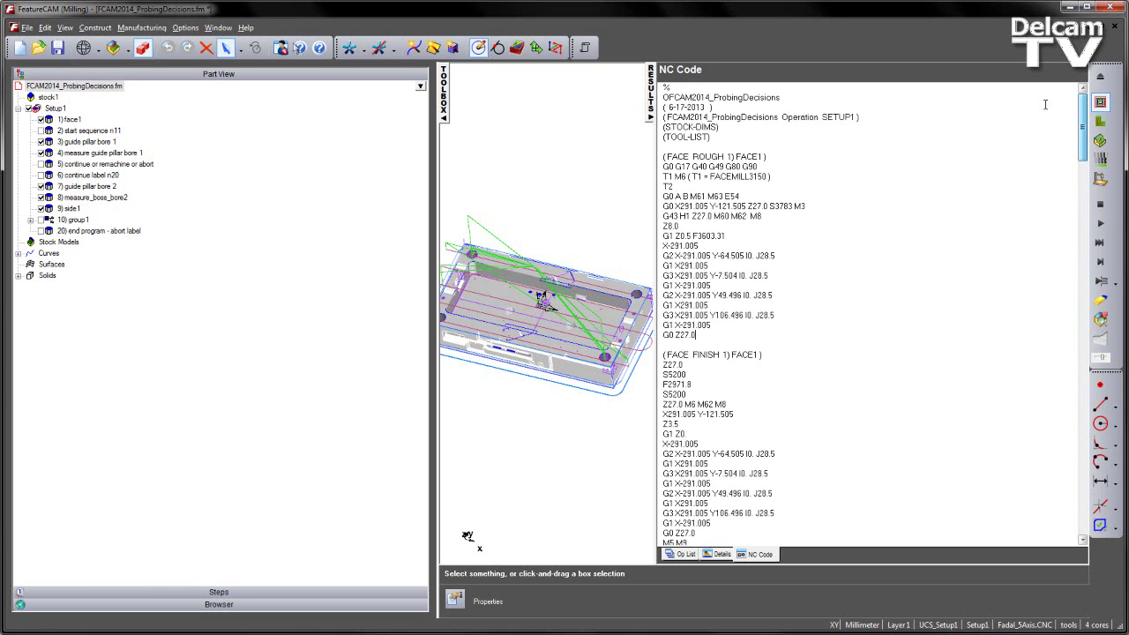
left_click(654, 110)
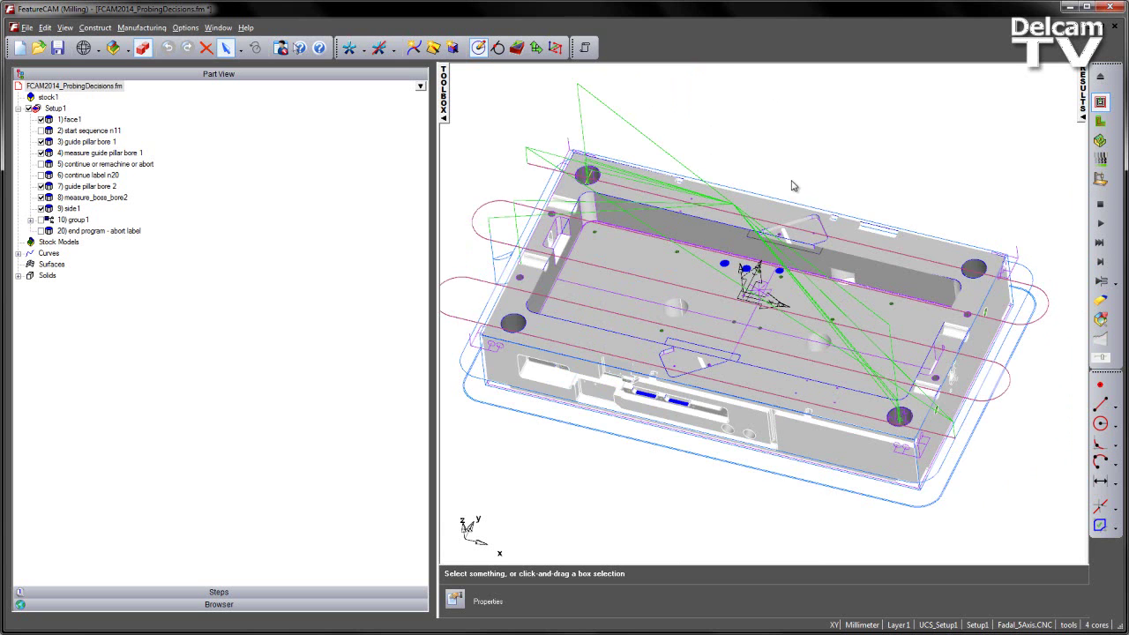
scroll(792, 186, "down", 2)
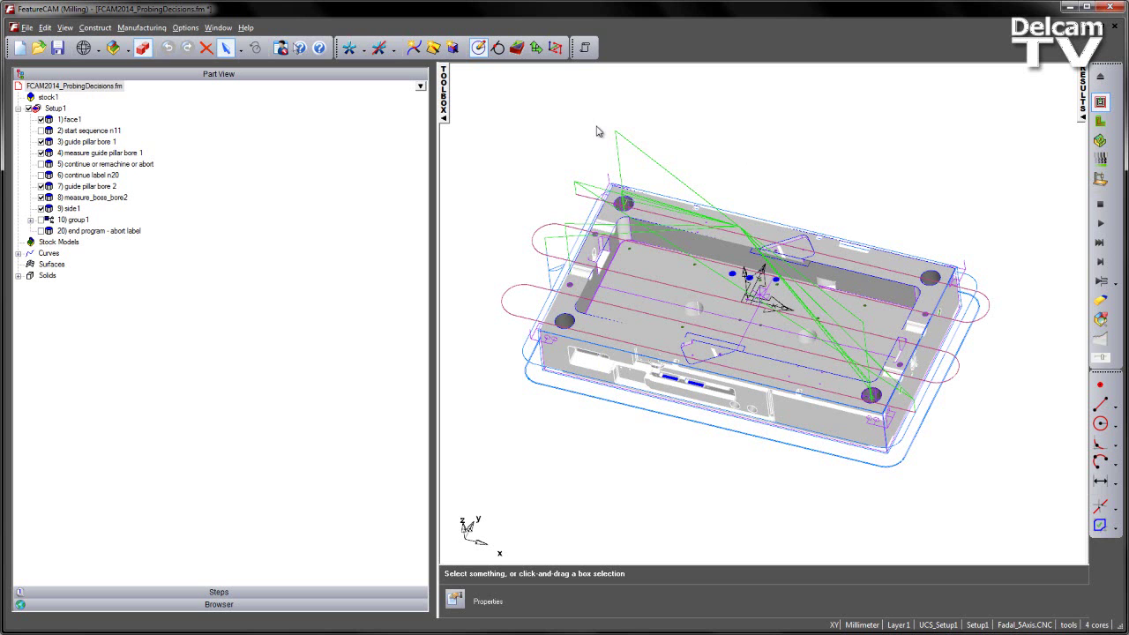
Stop the simulation and start a new User feature of type Test Jump Label.
left_click(1101, 207)
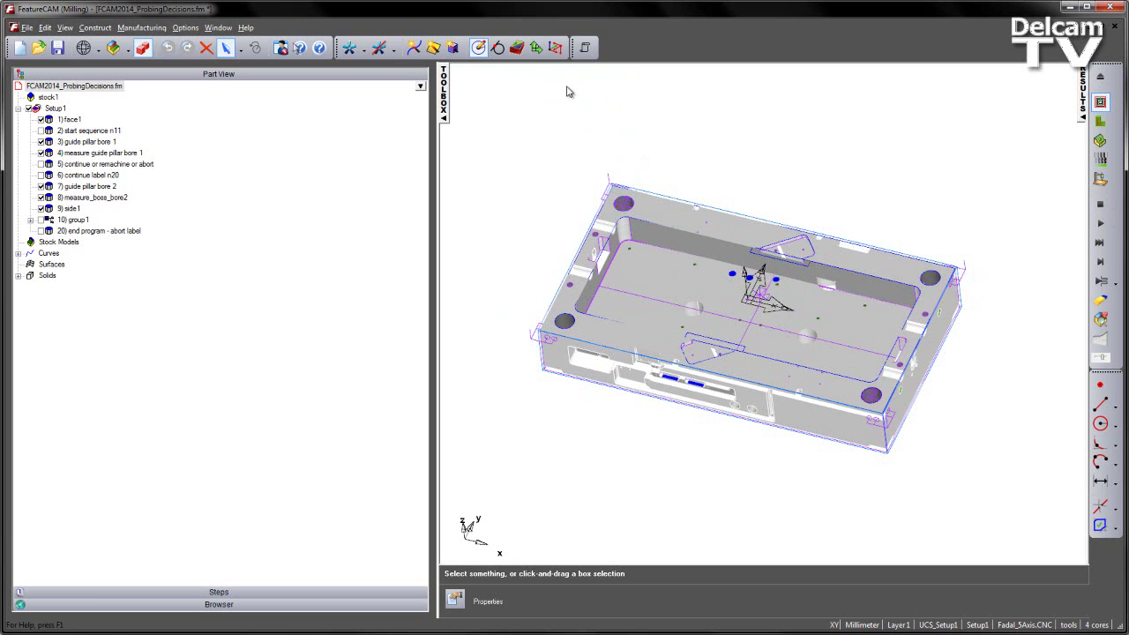
left_click(520, 50)
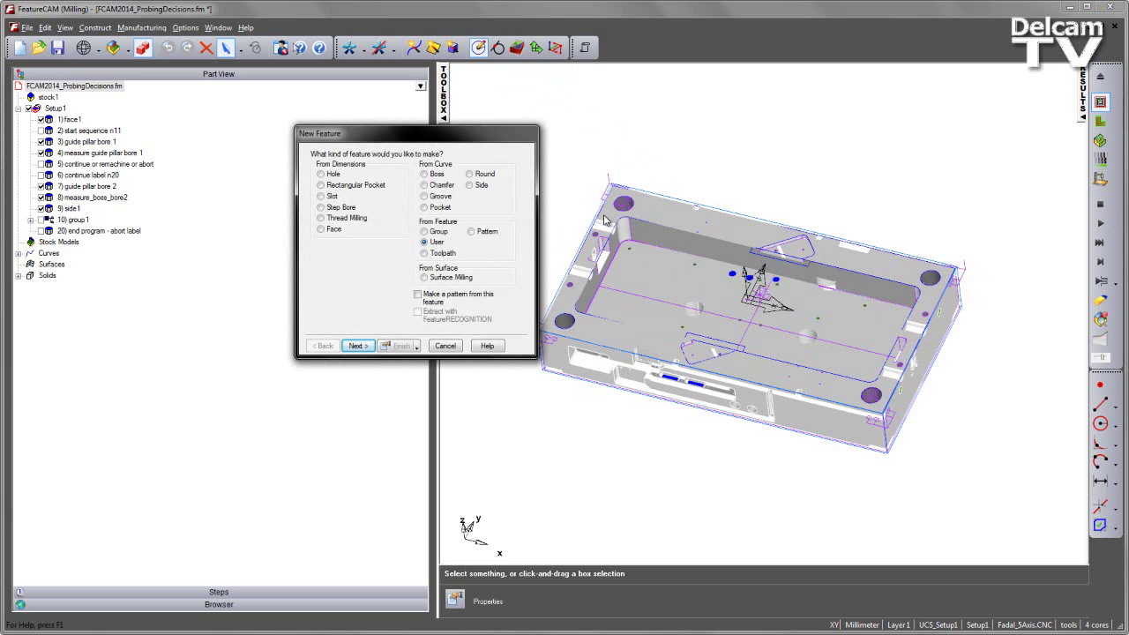
left_click(357, 346)
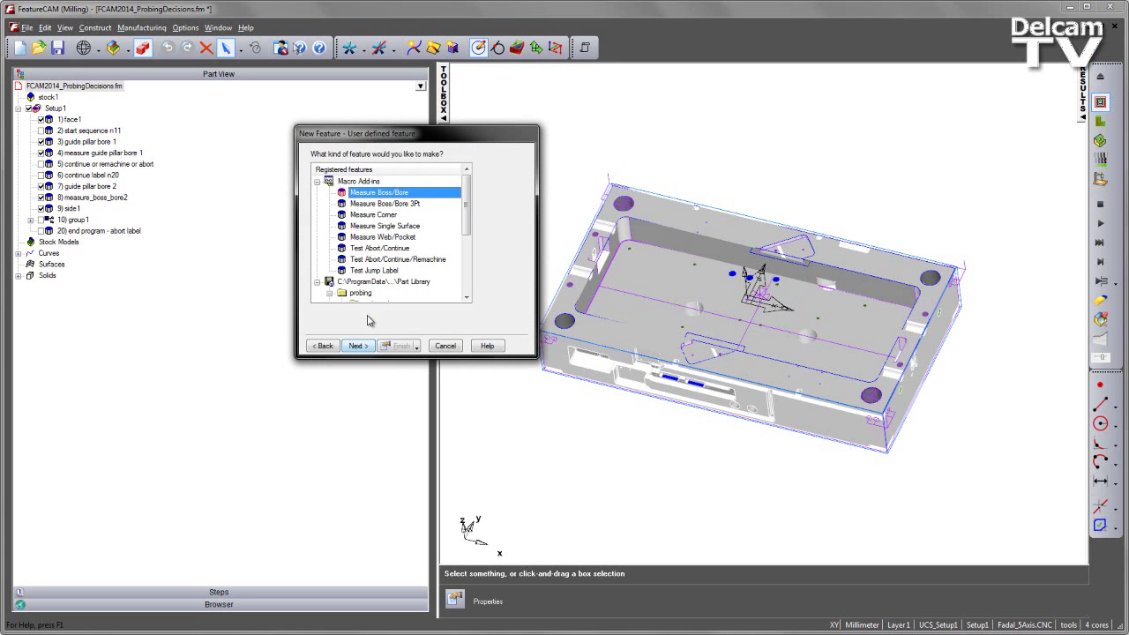
left_click(367, 250)
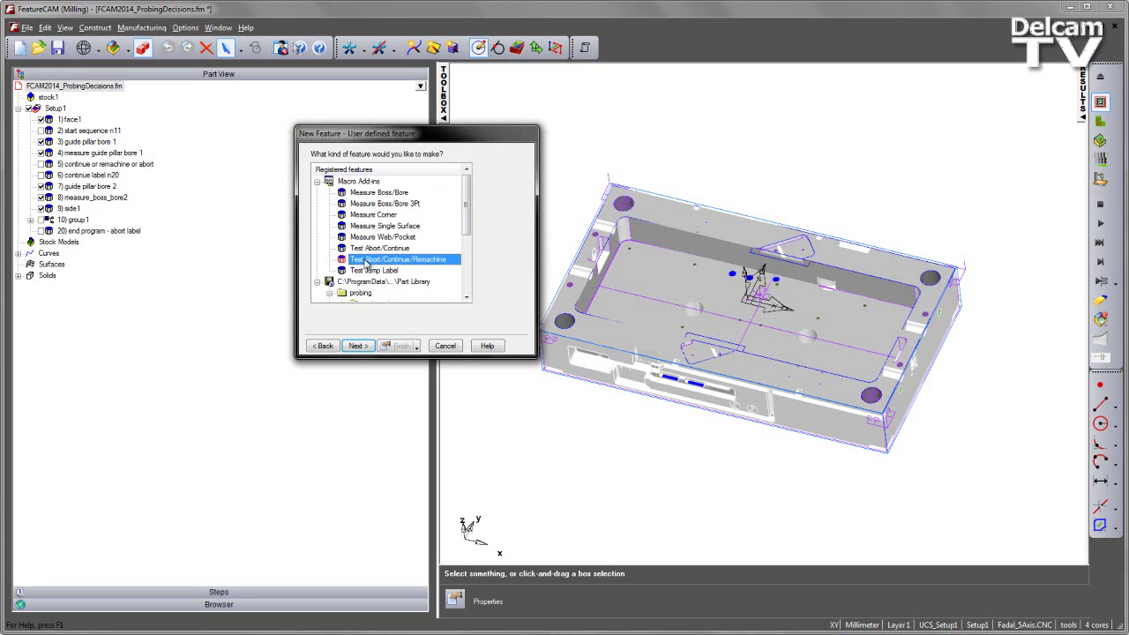
left_click(370, 271)
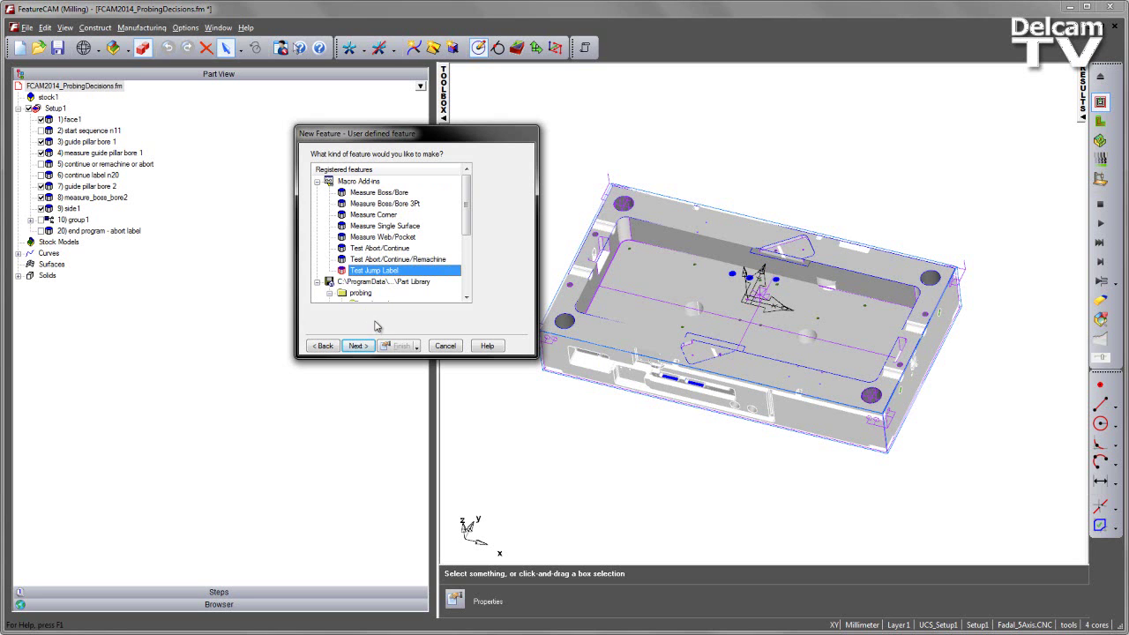
left_click(360, 346)
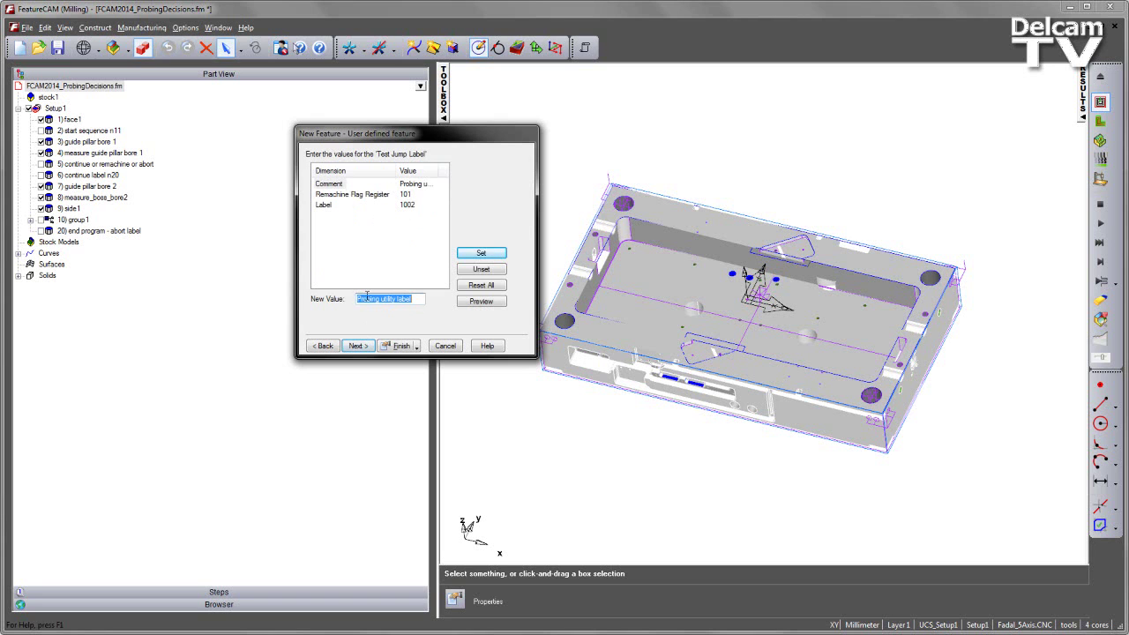
Set the Test Jump Label comment to 'Start Bore'.
left_click(333, 197)
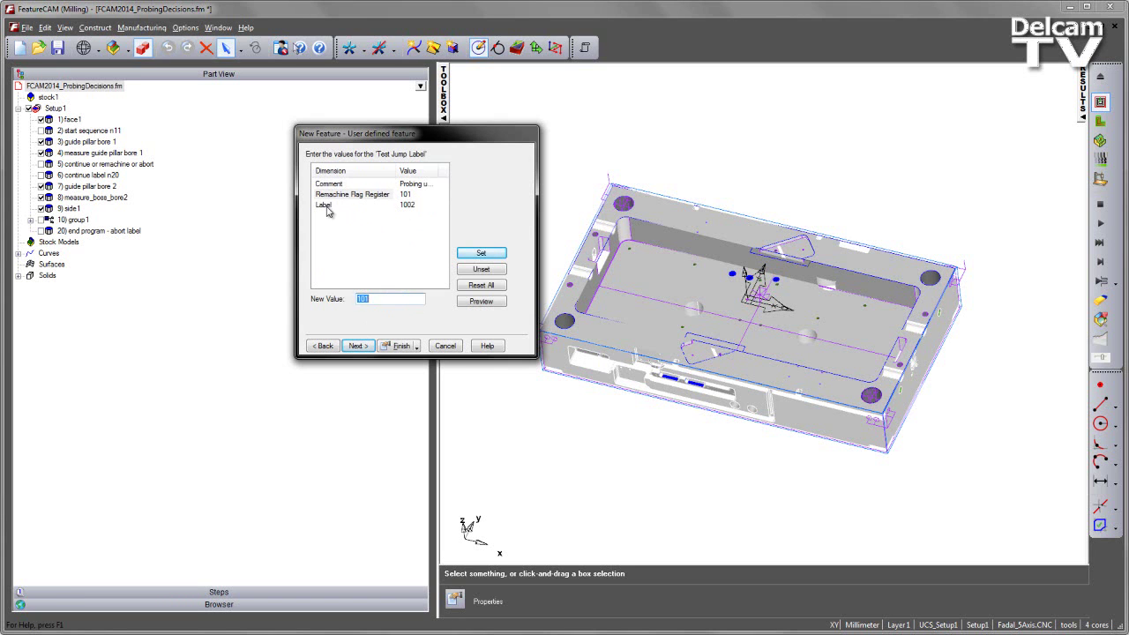
left_click(326, 208)
left_click(329, 187)
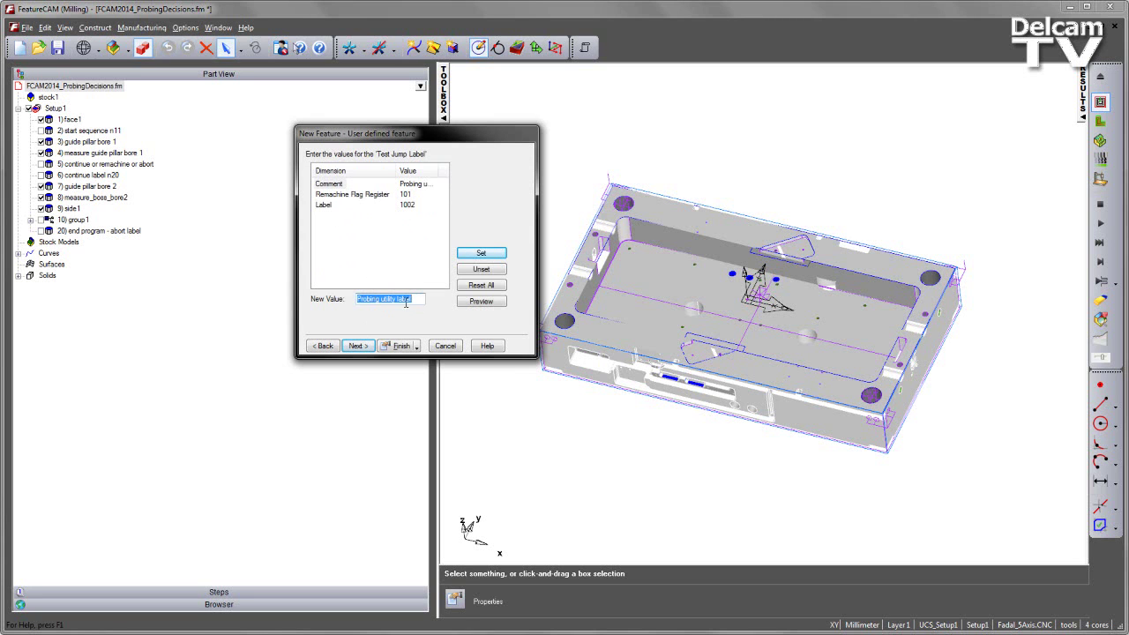
type("Start Bore")
left_click(481, 254)
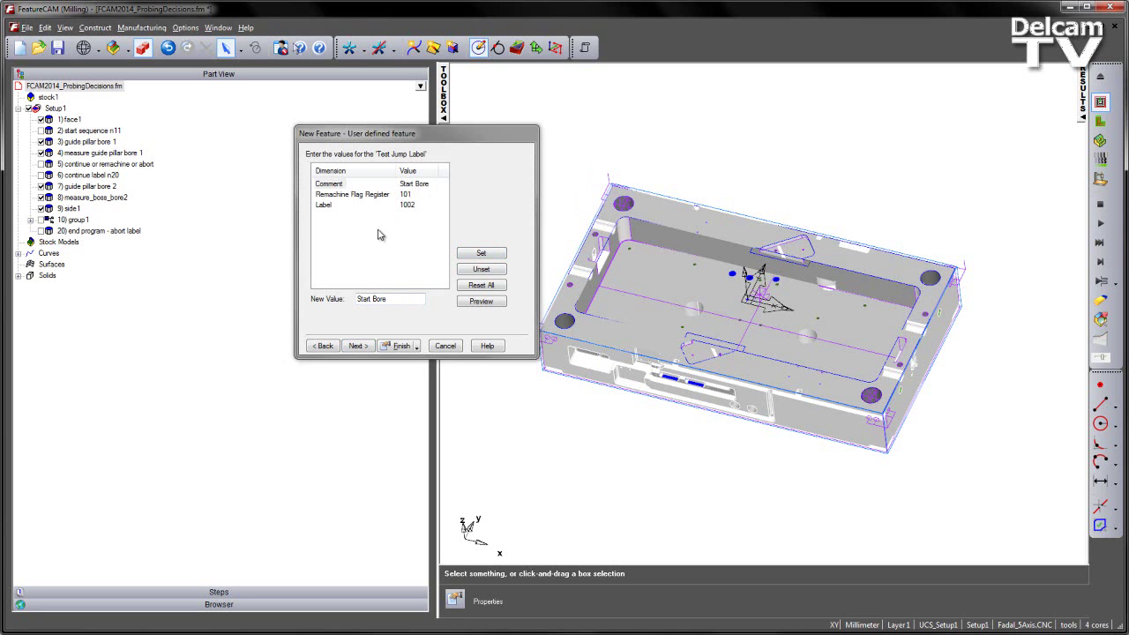
Set the label number to 11, keeping register 101, and finish the feature.
left_click(349, 195)
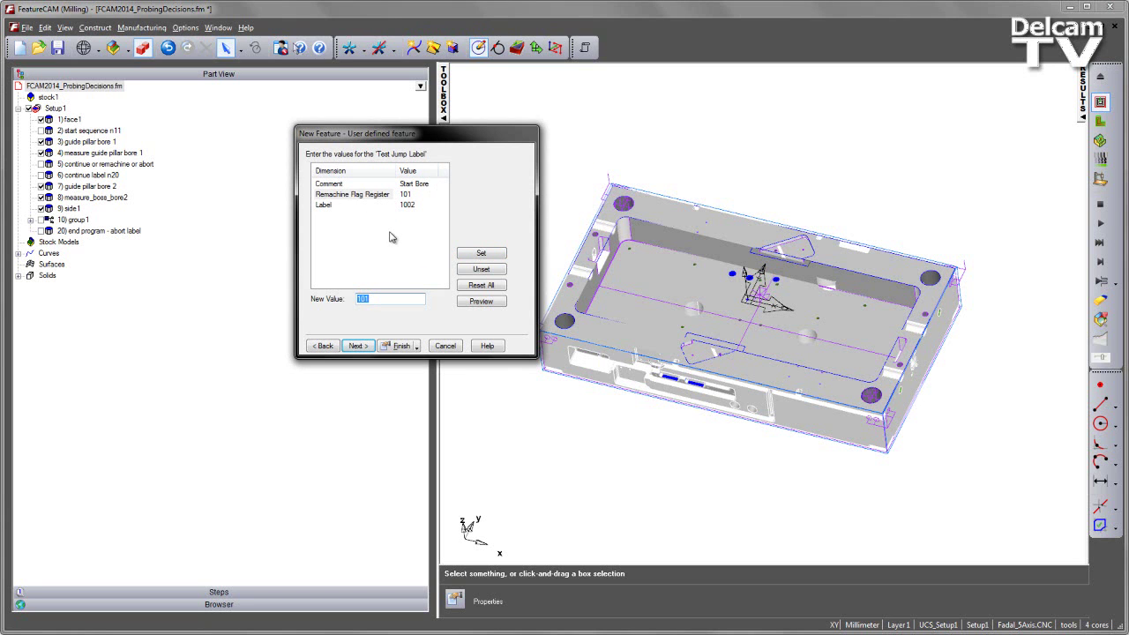
left_click(331, 206)
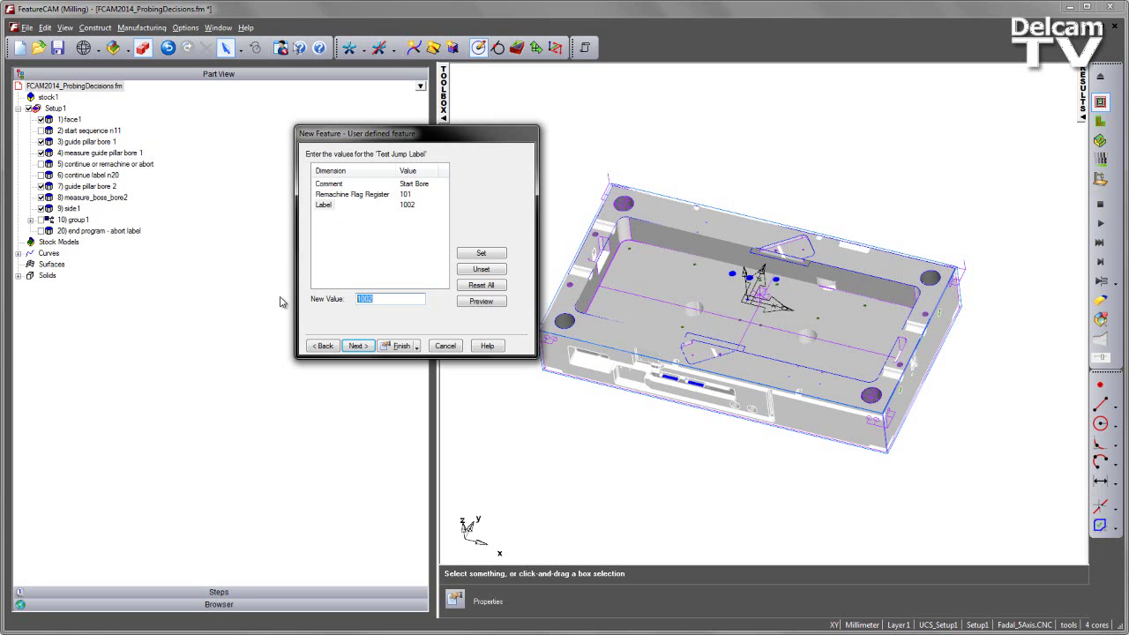
type("11")
left_click(480, 253)
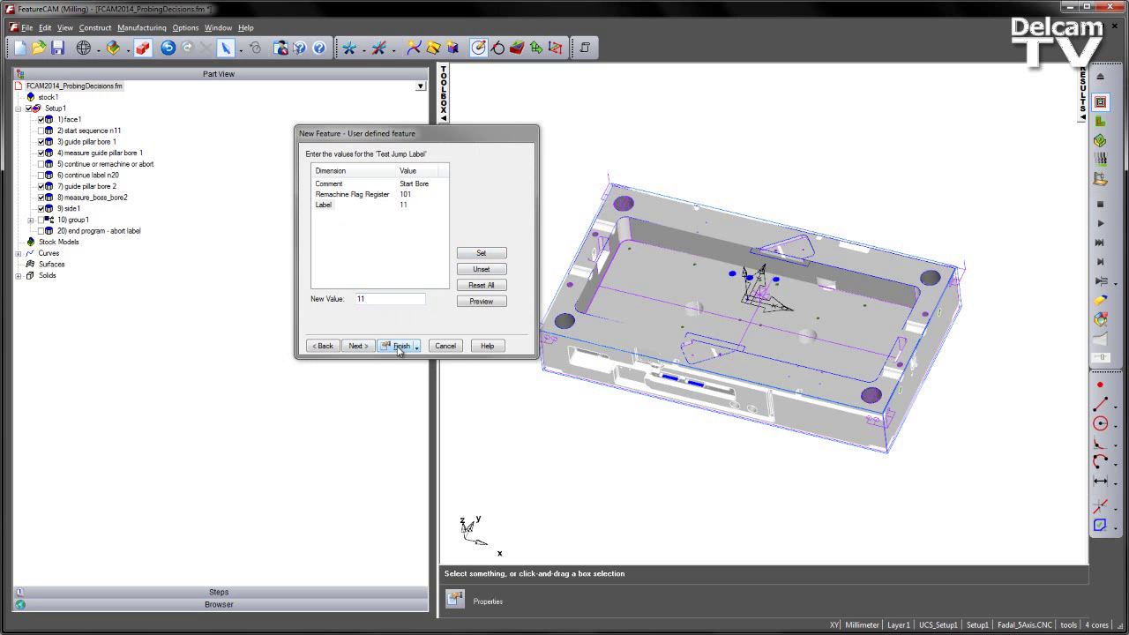
left_click(370, 346)
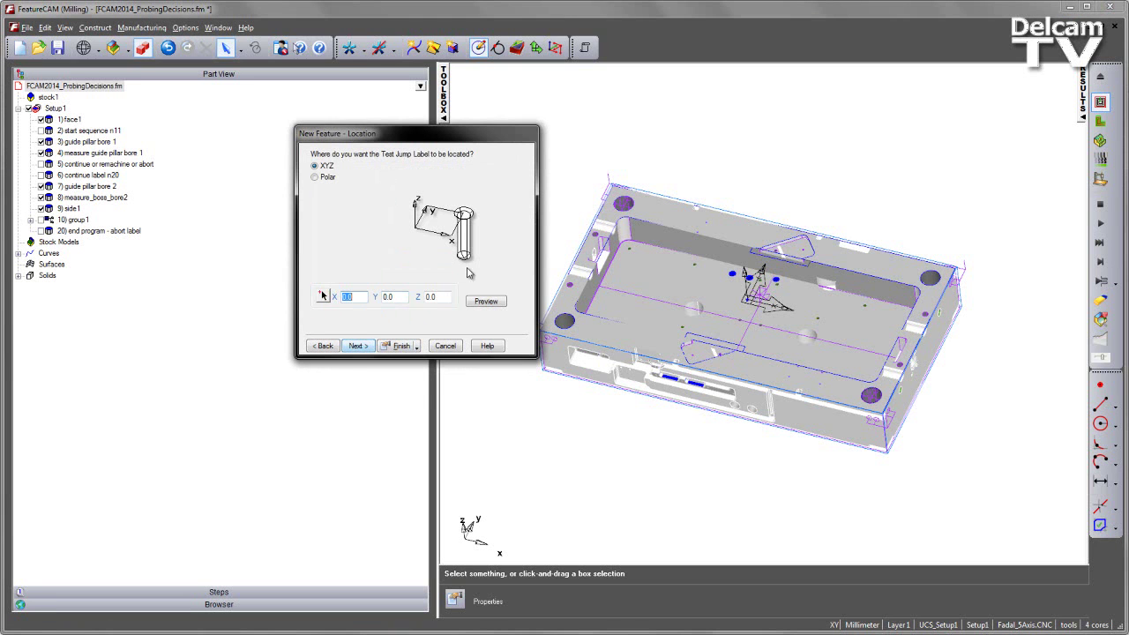
left_click(396, 348)
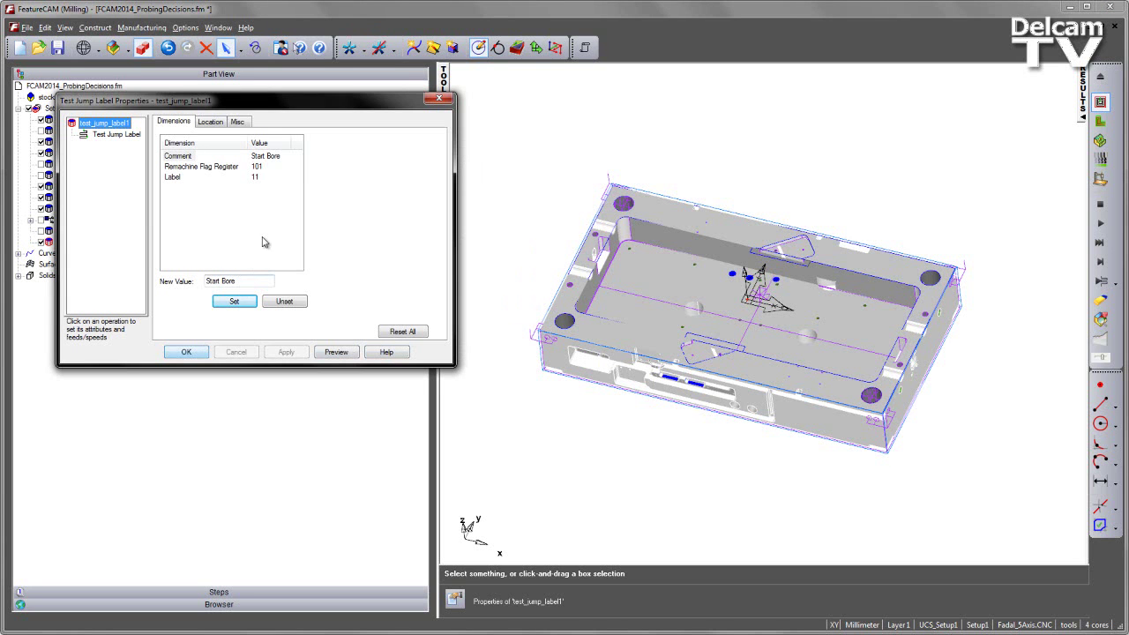
Give test_jump_label1 base priority 2 and move it directly below face1.
left_click_drag(297, 110, 321, 210)
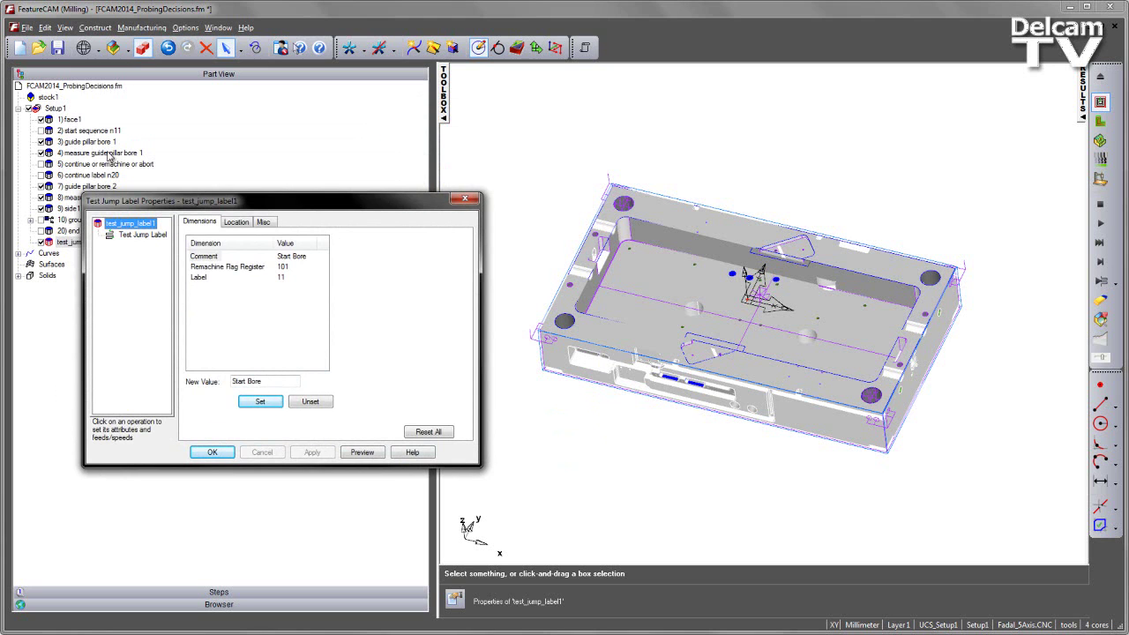
left_click(264, 225)
left_click(226, 260)
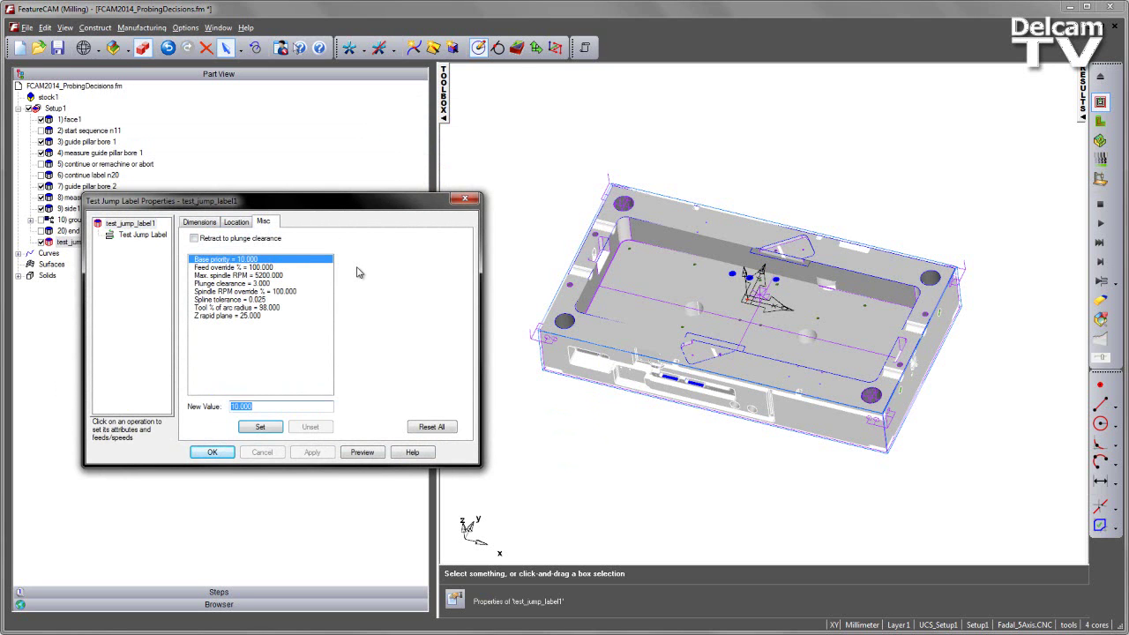
type("2")
left_click(262, 427)
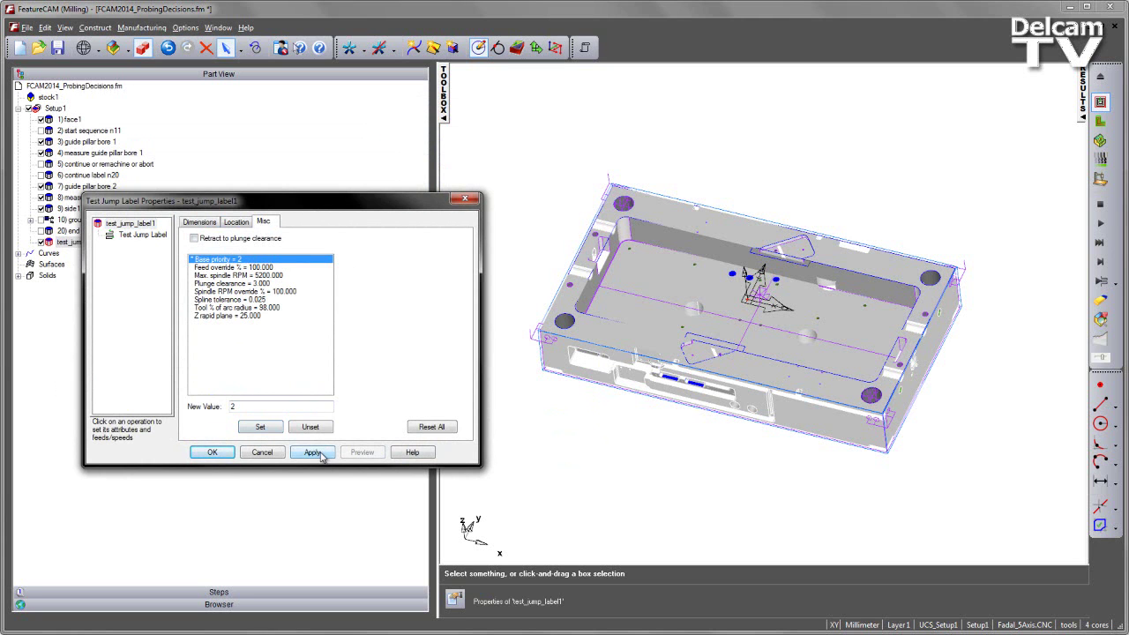
left_click(313, 453)
left_click(211, 452)
left_click_drag(79, 242, 74, 132)
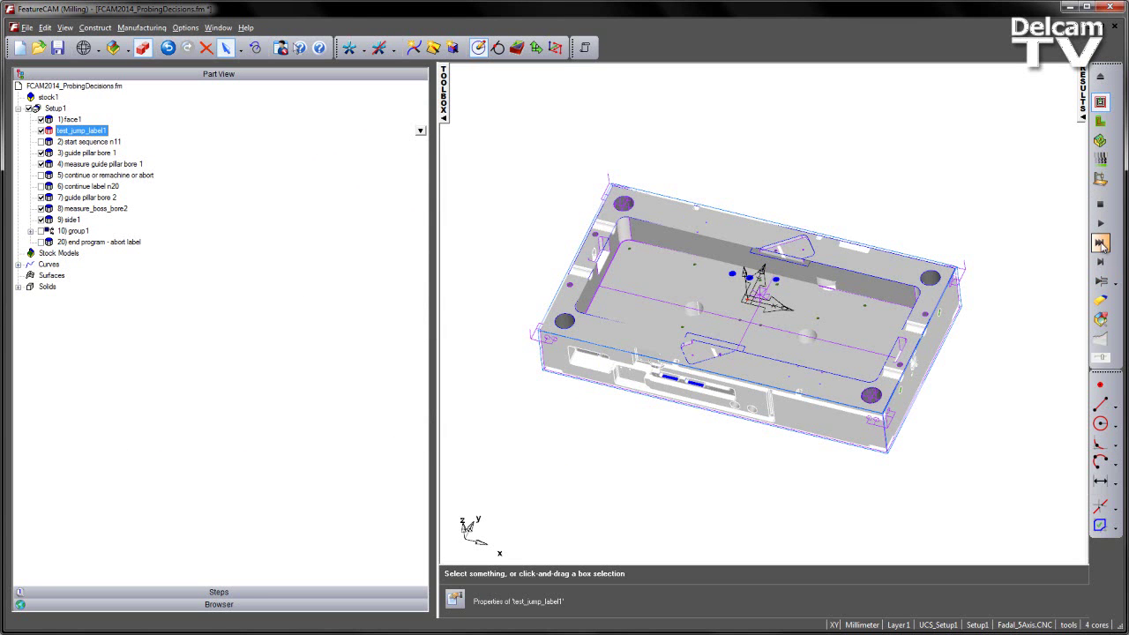
Simulate to the end and locate the Start Bore #101=0 block in the NC code.
left_click(1101, 244)
left_click(1100, 102)
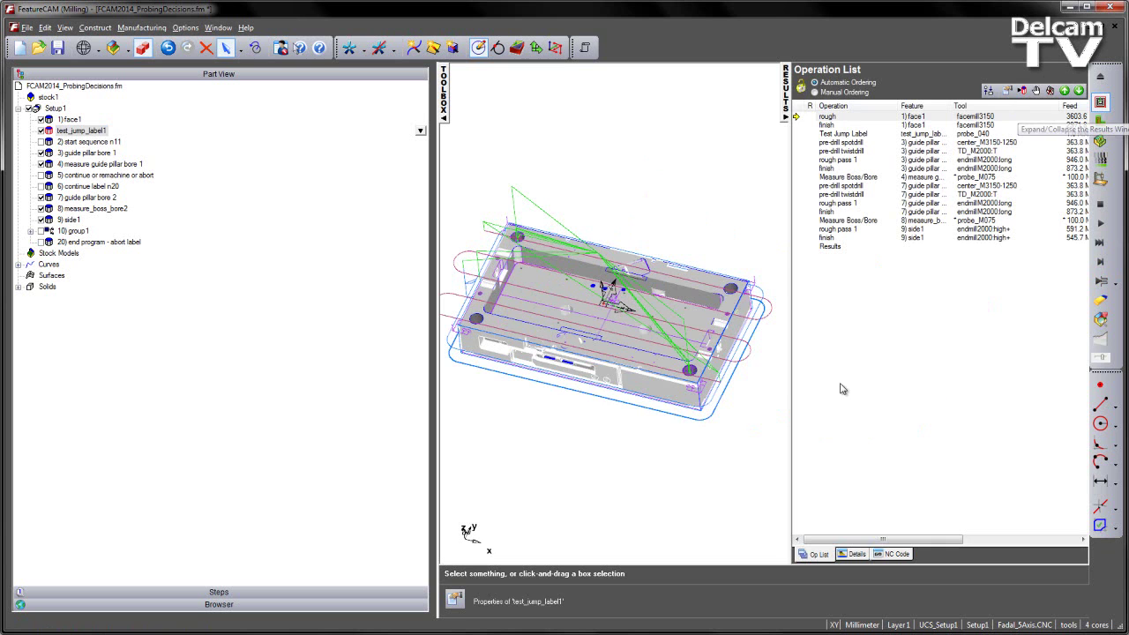
left_click(893, 554)
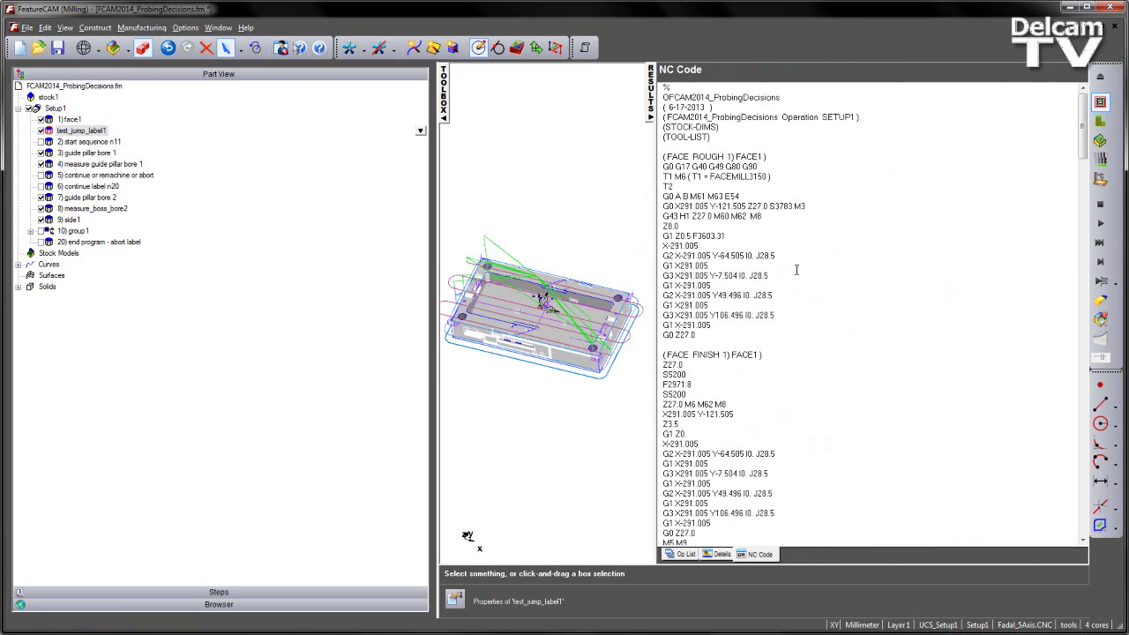
left_click(797, 267)
scroll(761, 281, "down", 11)
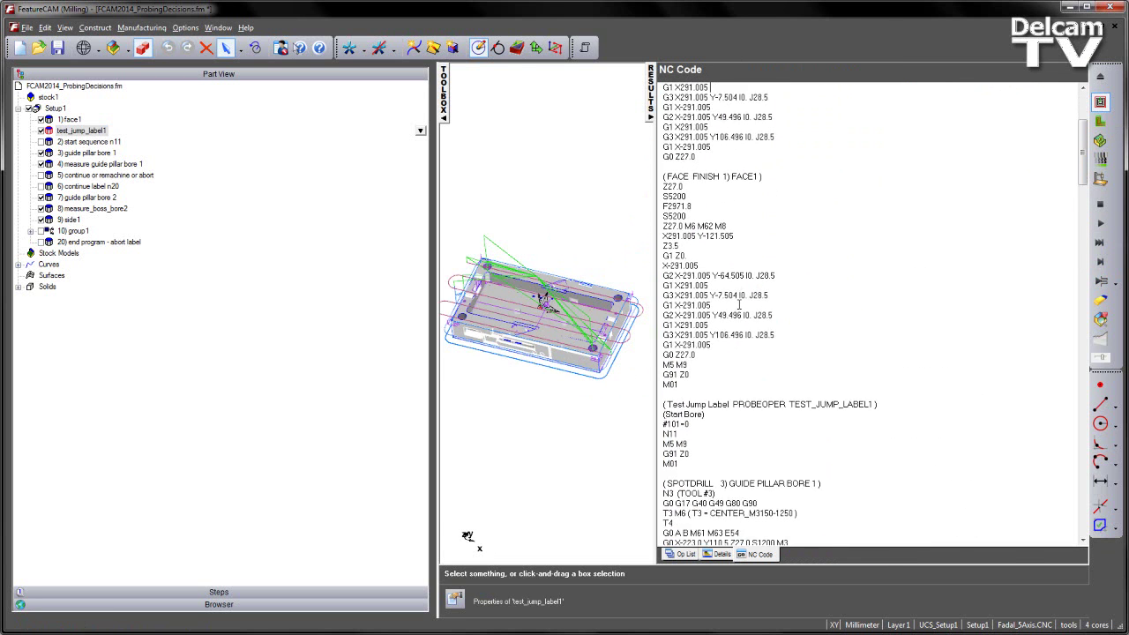
left_click_drag(698, 277, 643, 252)
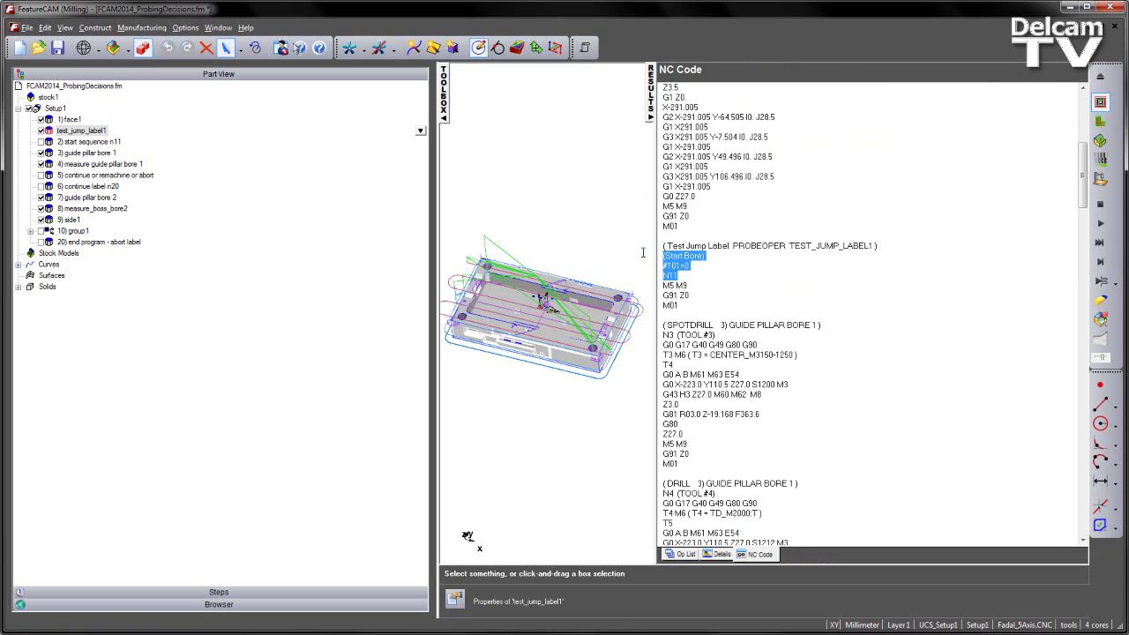
left_click(693, 266)
Highlight the N11 line and the measure guide pillar bore 1 probe block.
left_click_drag(679, 275, 660, 276)
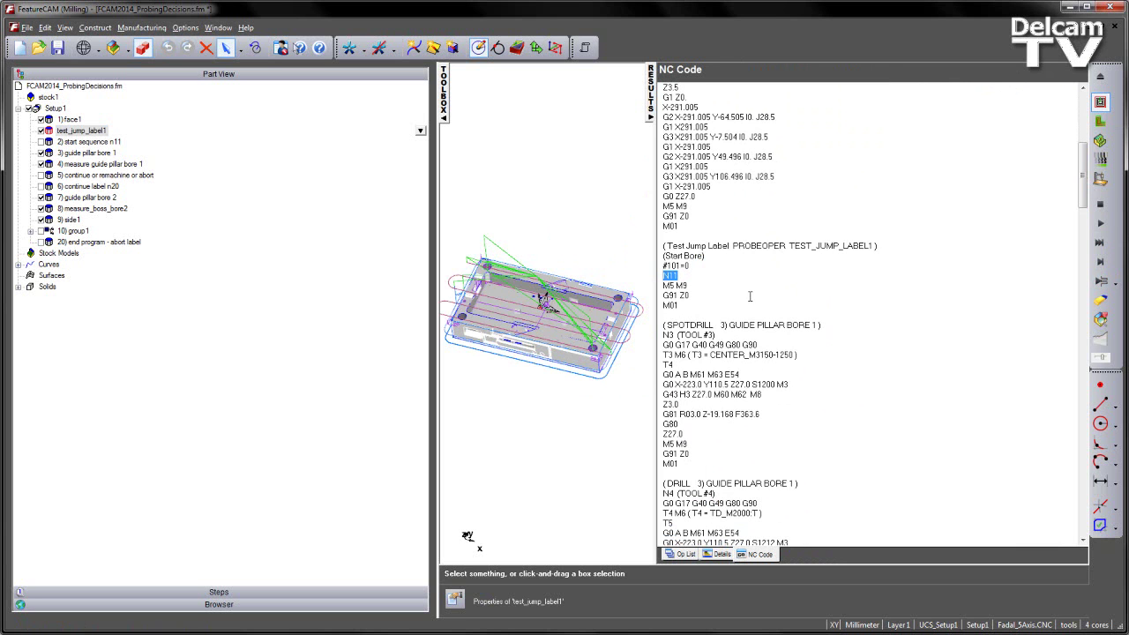
scroll(705, 278, "down", 20)
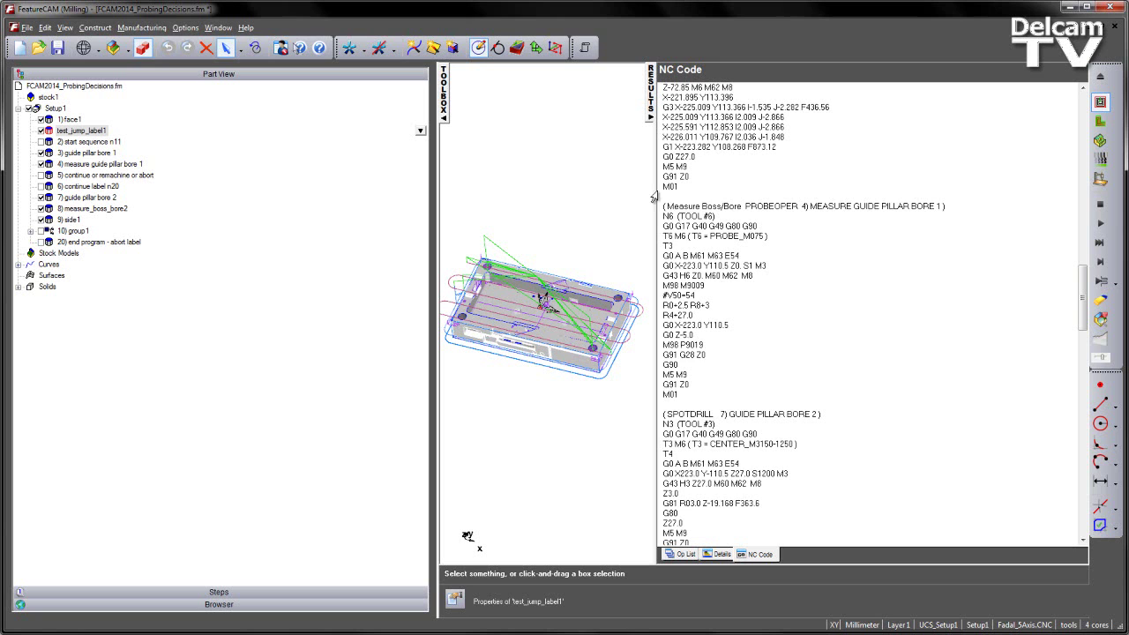
left_click_drag(660, 208, 839, 402)
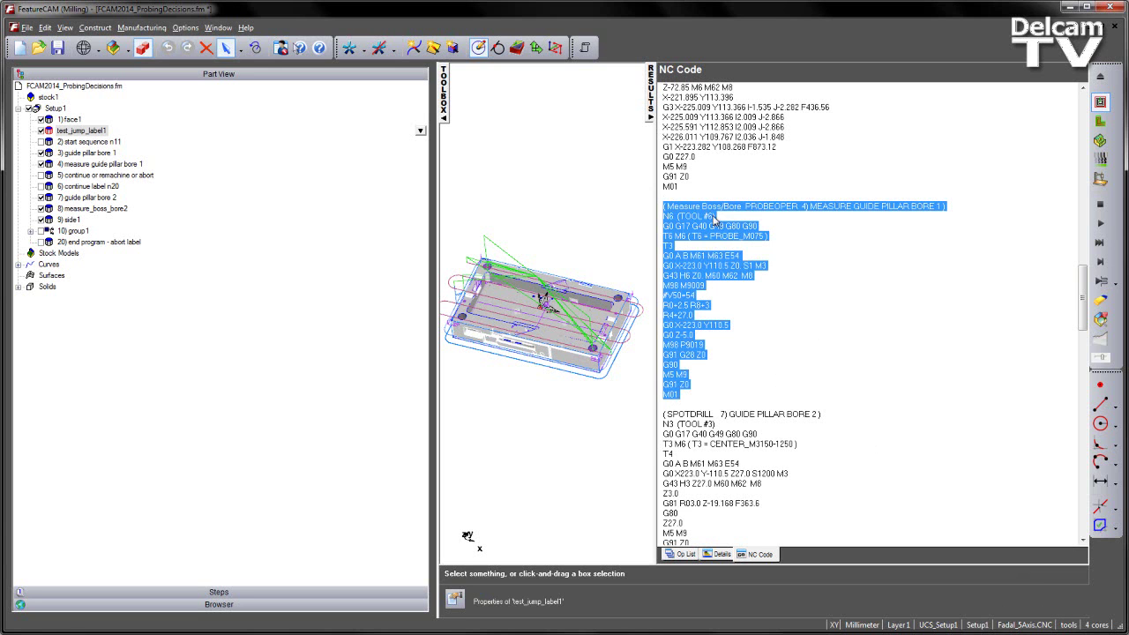
left_click(714, 390)
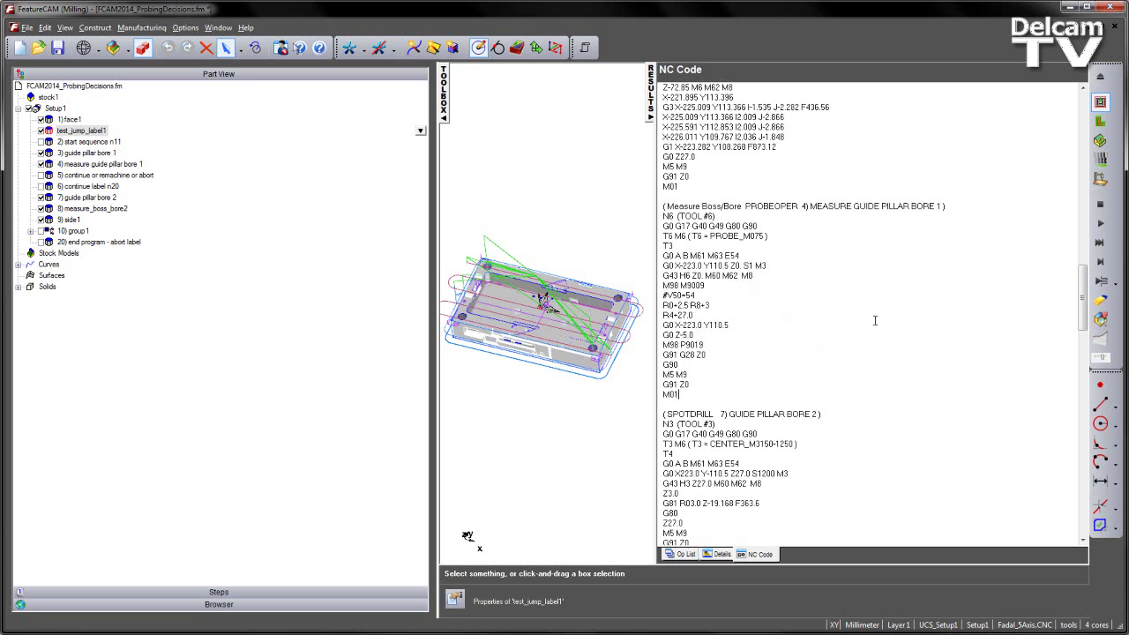
Start a new Test Abort/Continue/Remachine user feature.
left_click(654, 112)
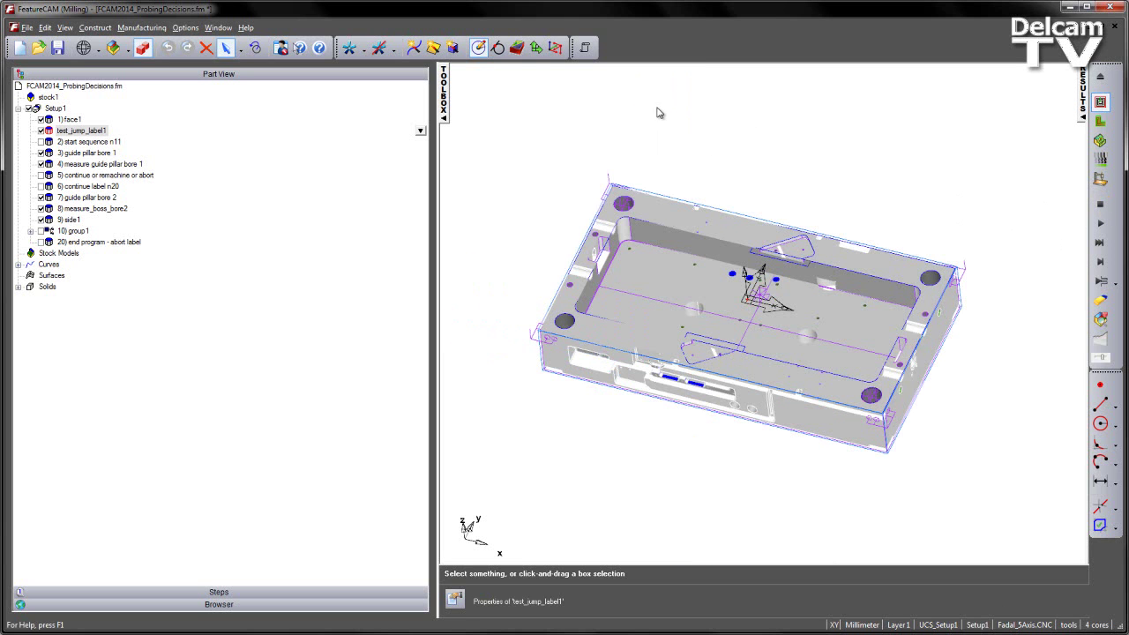
left_click(517, 47)
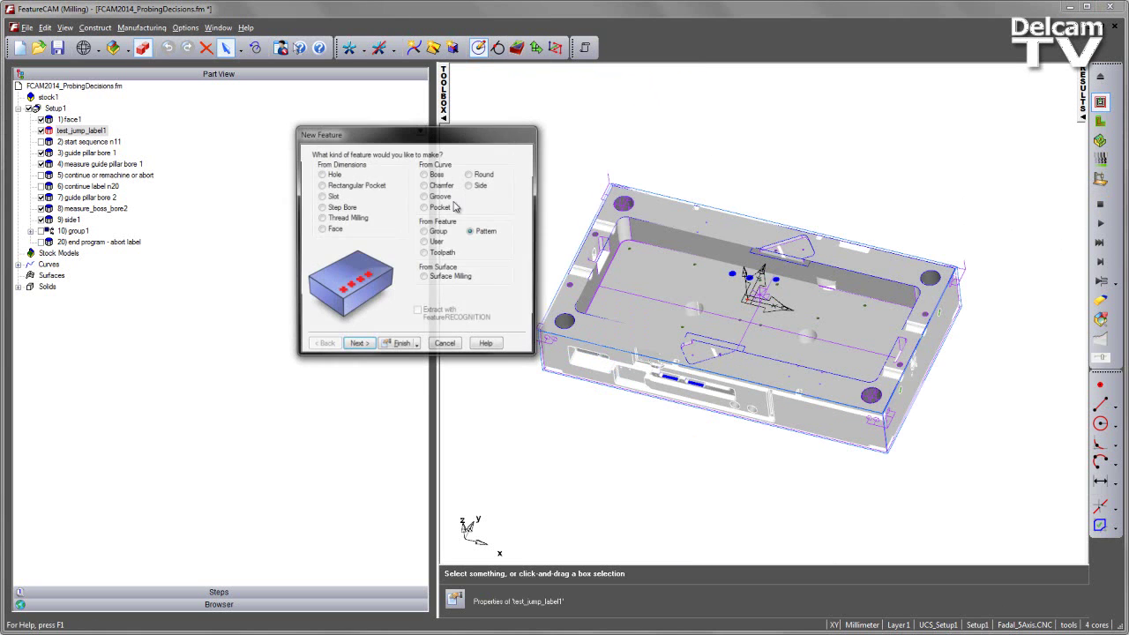
left_click(436, 244)
left_click(357, 345)
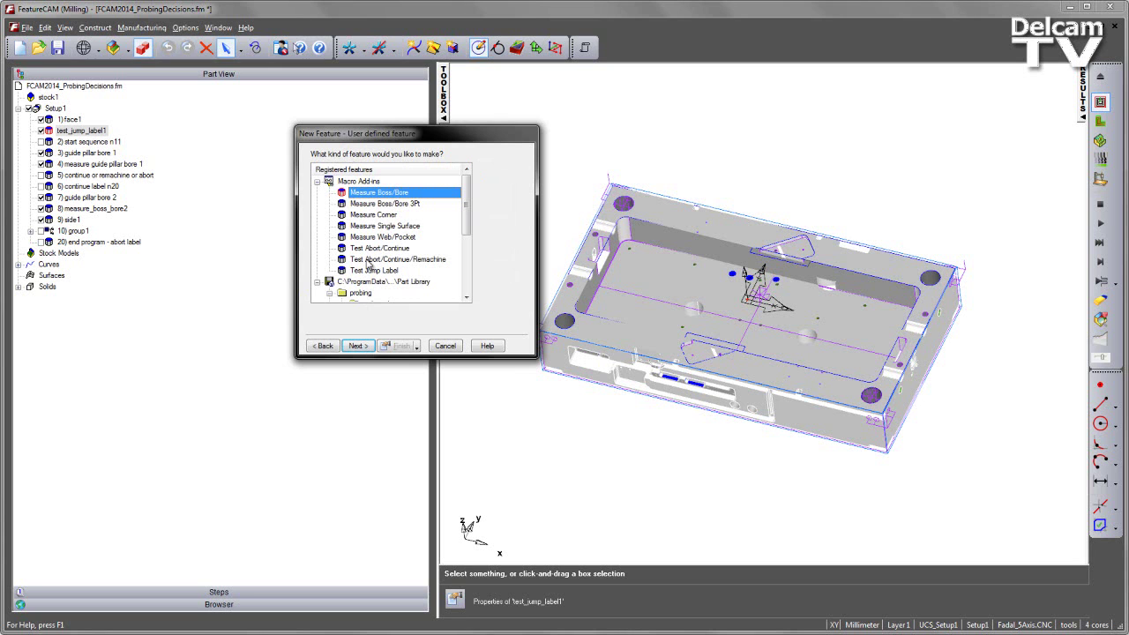
left_click(380, 260)
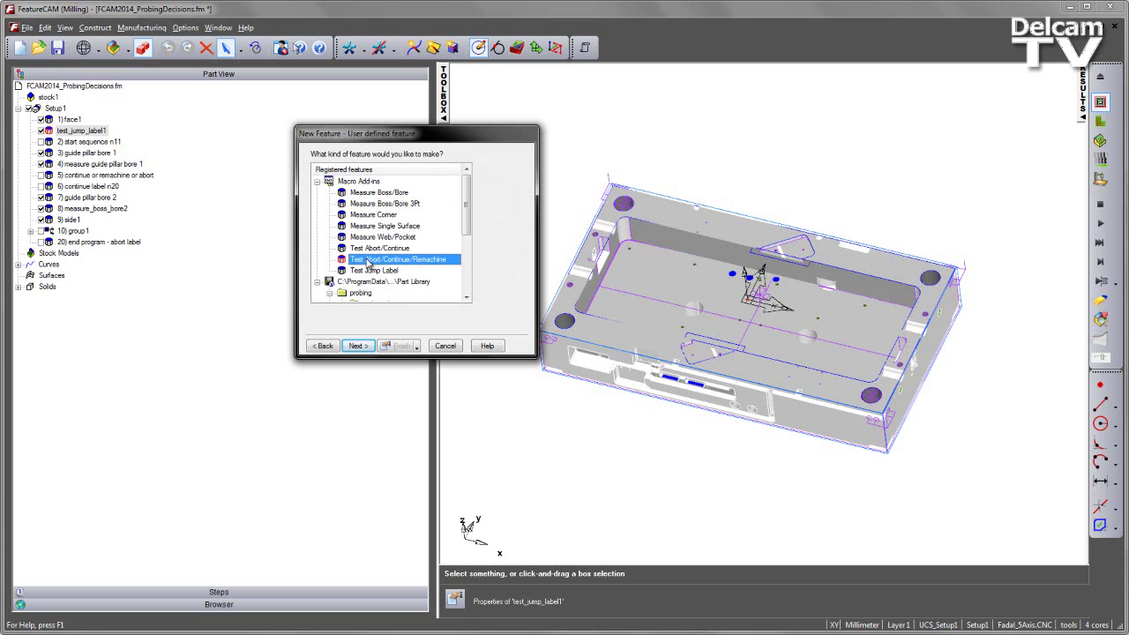
left_click(365, 346)
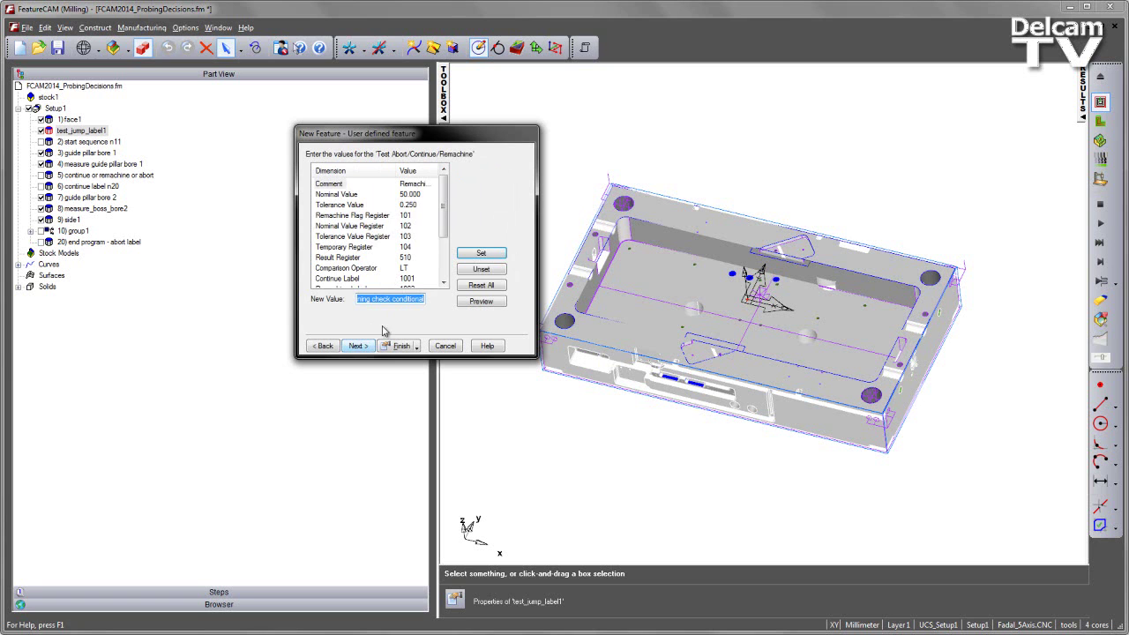
mouse_move(445, 209)
left_mouse_down()
mouse_move(446, 246)
mouse_move(446, 205)
left_mouse_up()
Pick a bore's diameter on the model to set Nominal Value 27.000.
left_click(335, 195)
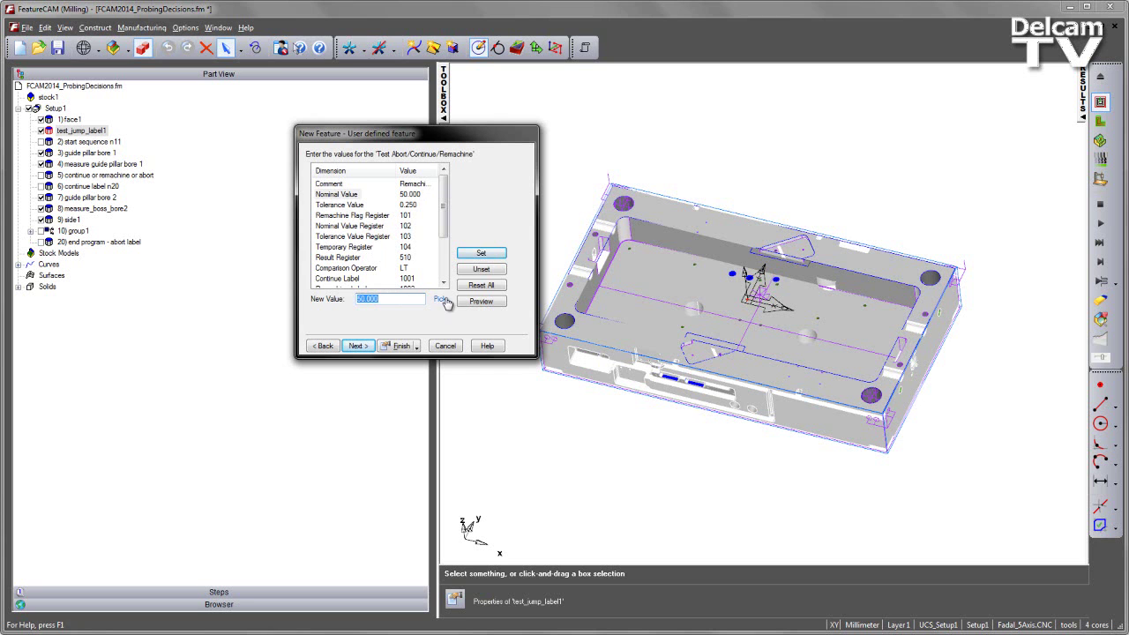
middle_click_drag(693, 229, 686, 264)
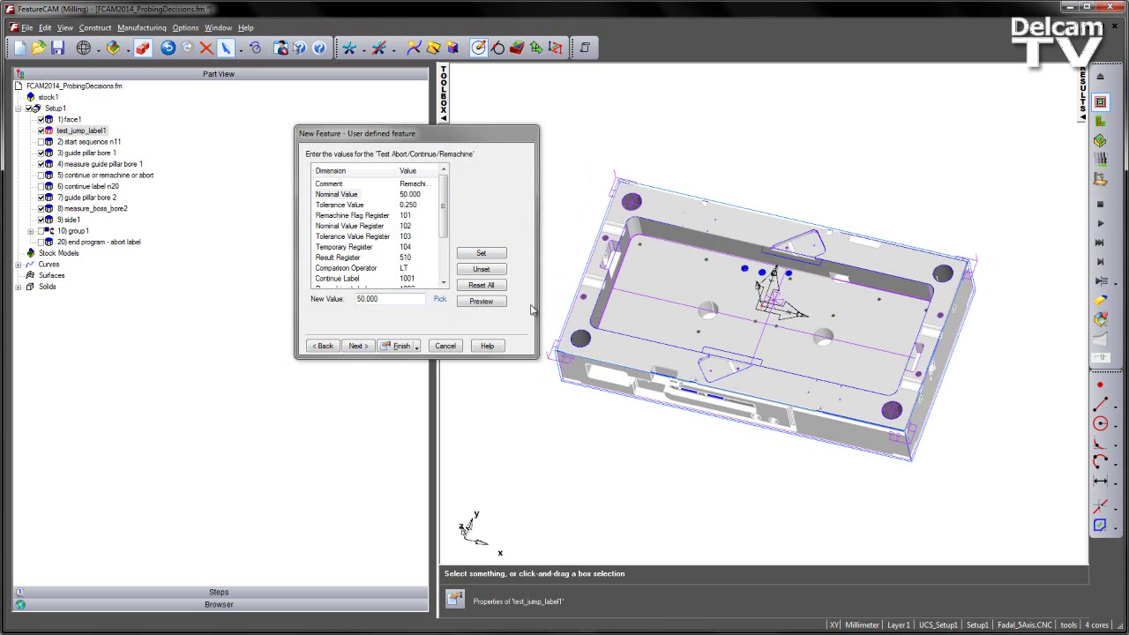
left_click(440, 301)
left_click(123, 69)
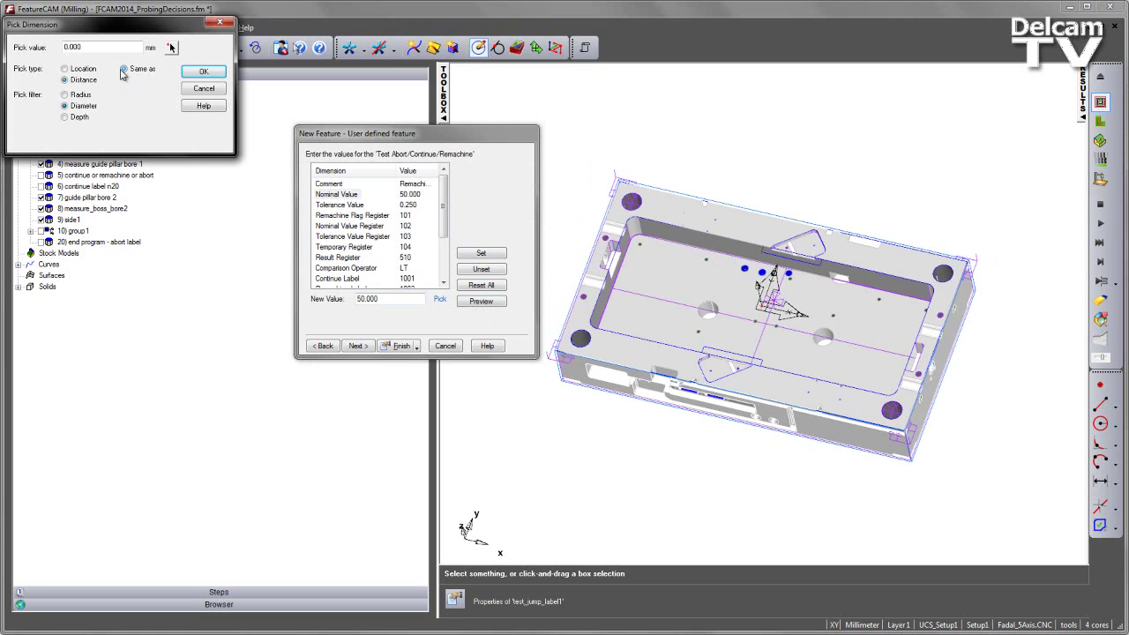
left_click(171, 48)
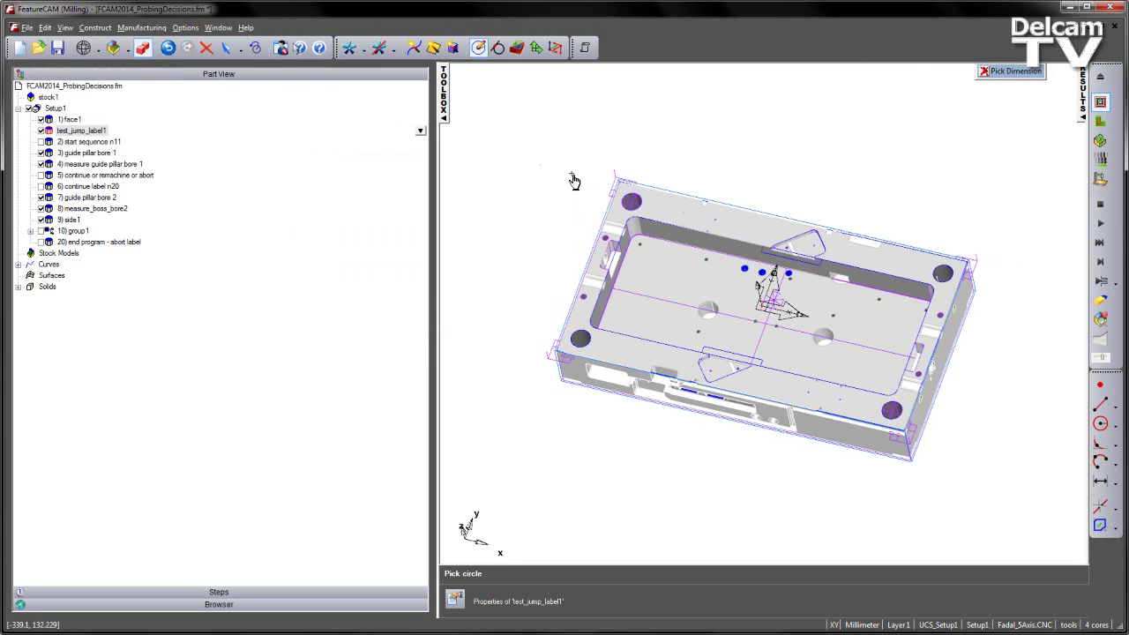
left_click(632, 204)
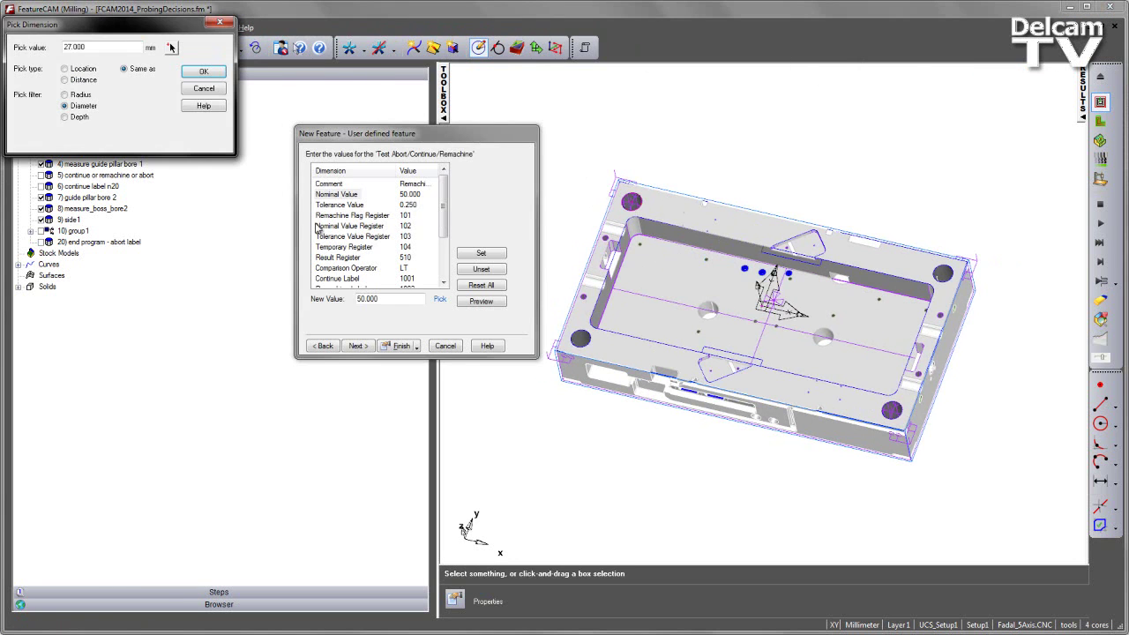
left_click(202, 73)
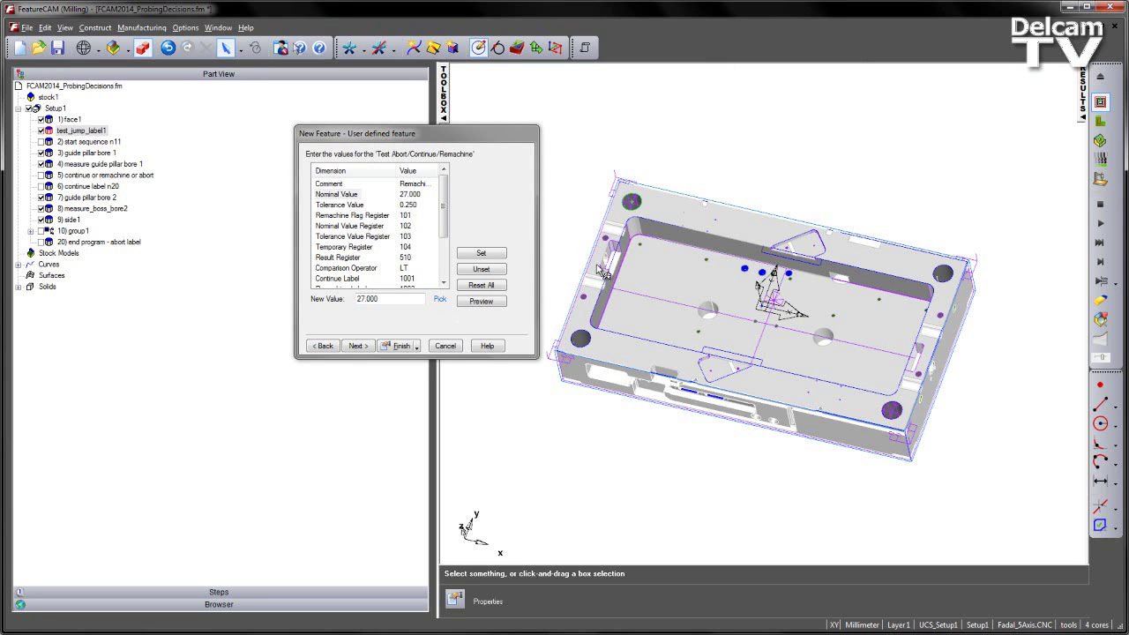
Set the Tolerance Value to 0.050 and review the register values below.
left_click(348, 206)
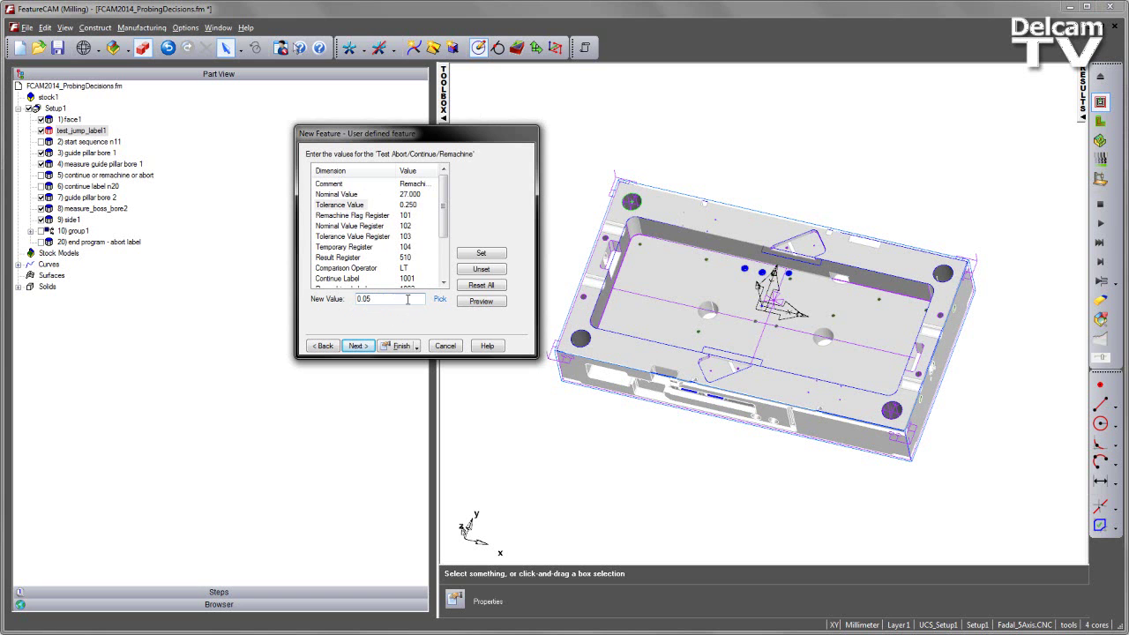
left_click(481, 253)
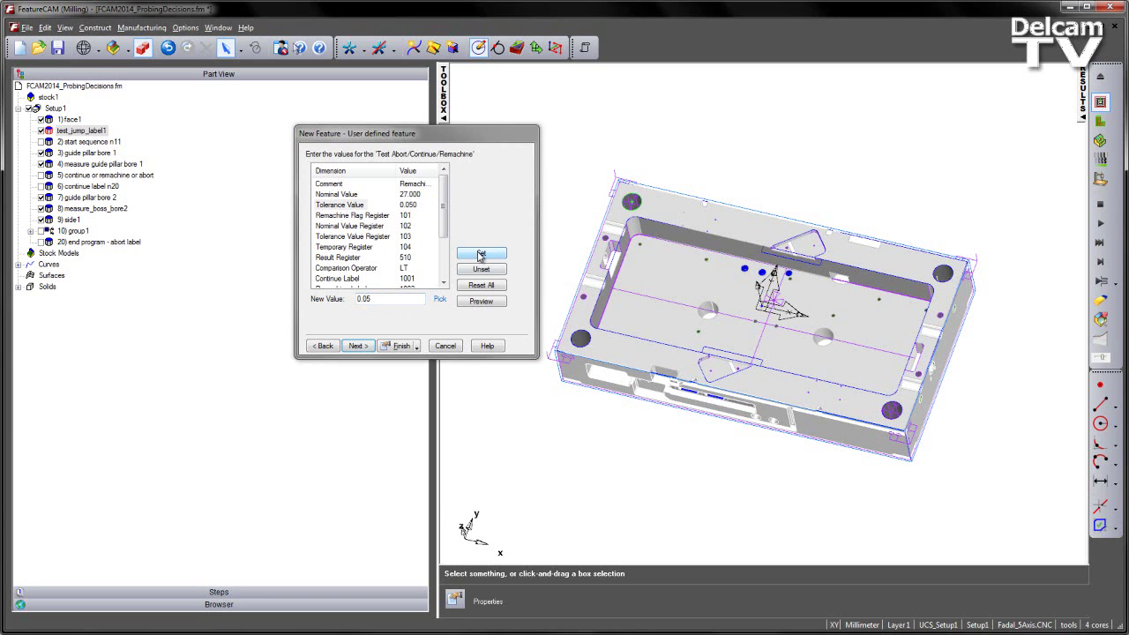
left_click(366, 216)
left_click(366, 227)
left_click(366, 237)
left_click(365, 244)
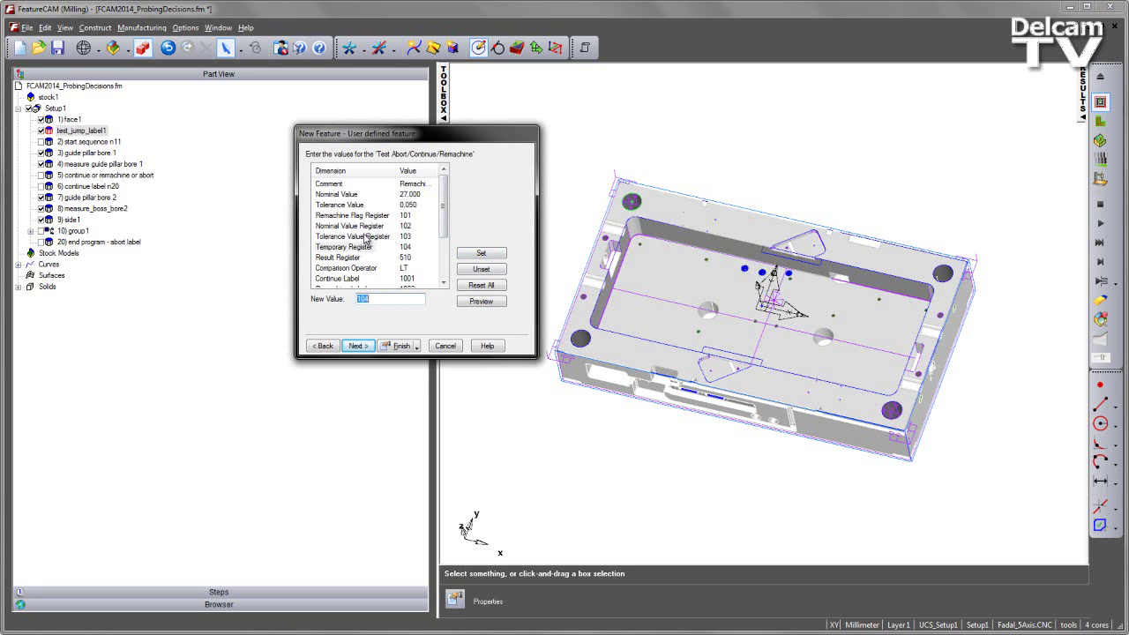
Set Temporary Register to 103 and Tolerance Value Register to 104.
left_click(368, 216)
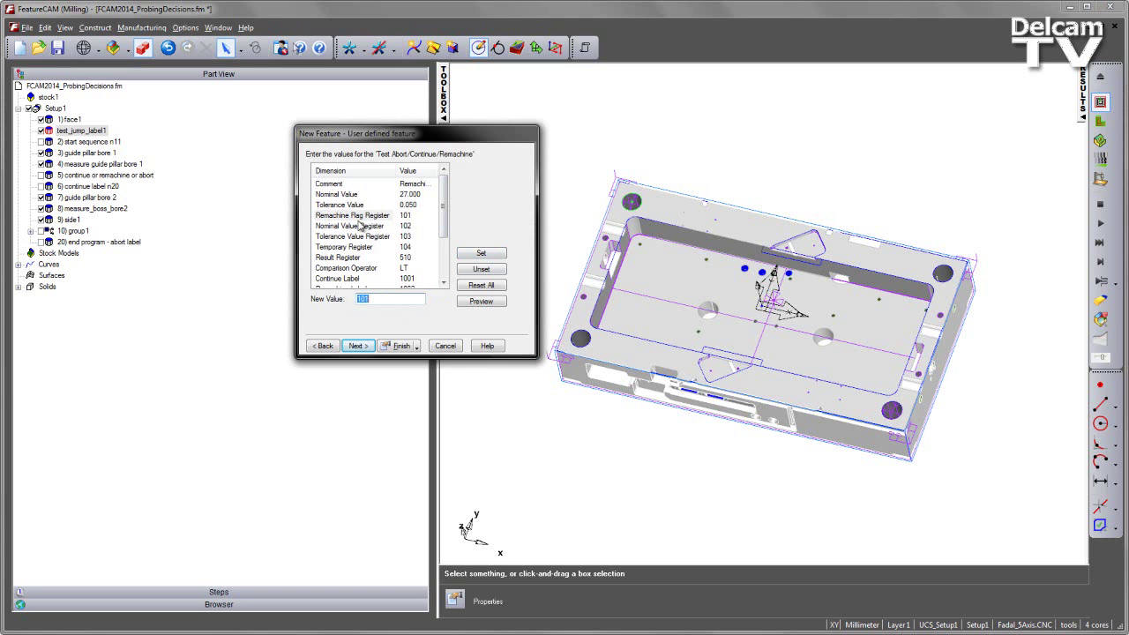
left_click(335, 227)
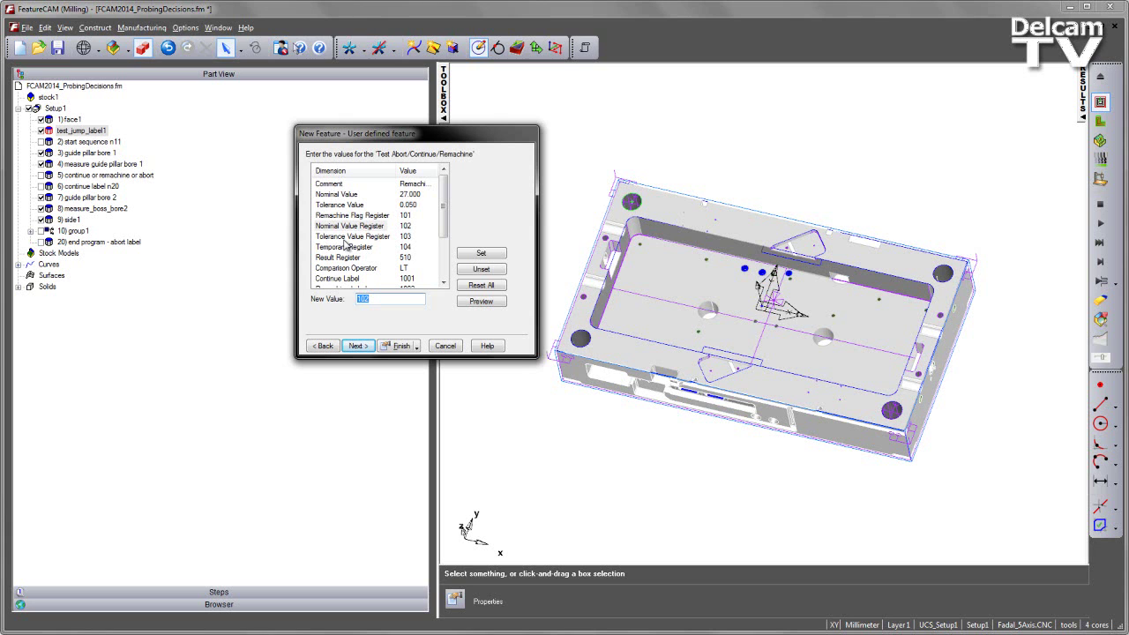
left_click(342, 238)
left_click(354, 249)
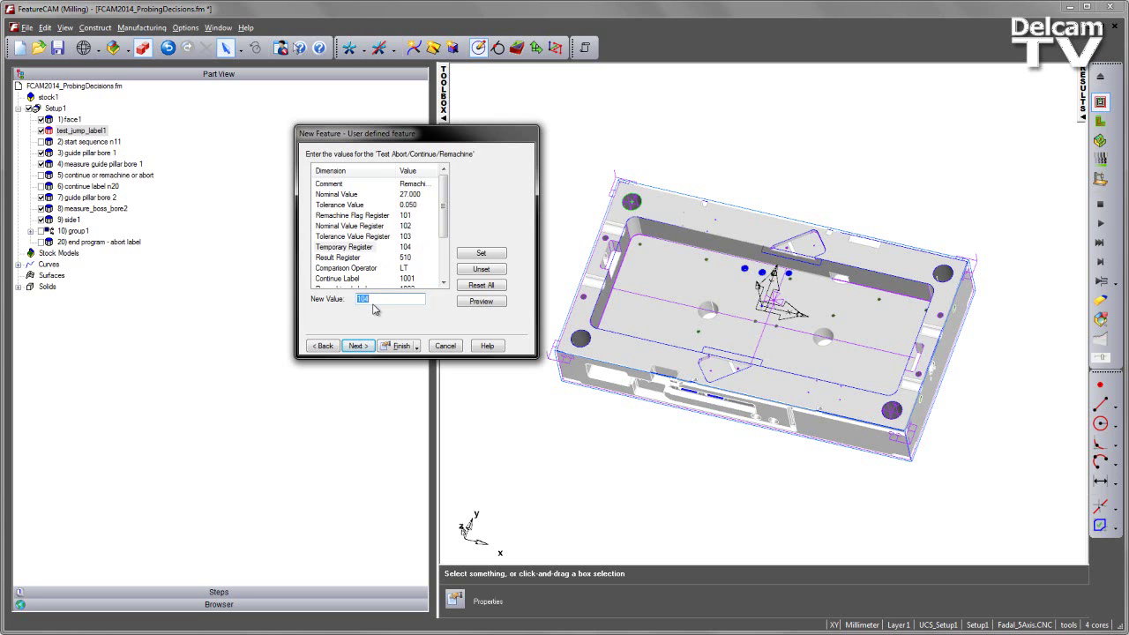
left_click(484, 253)
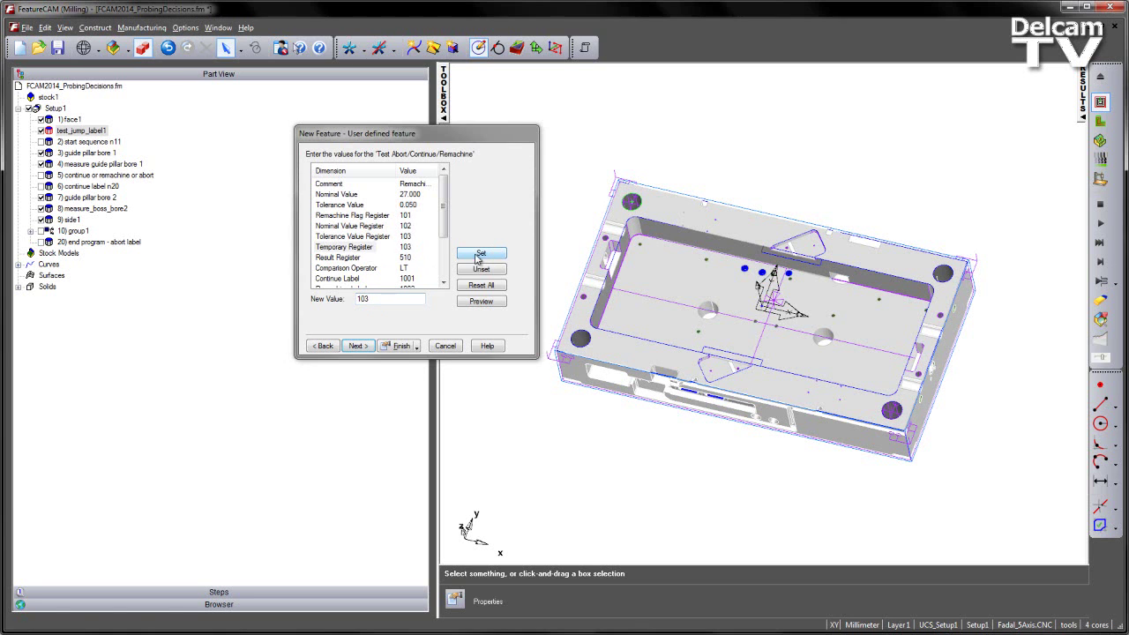
left_click(367, 238)
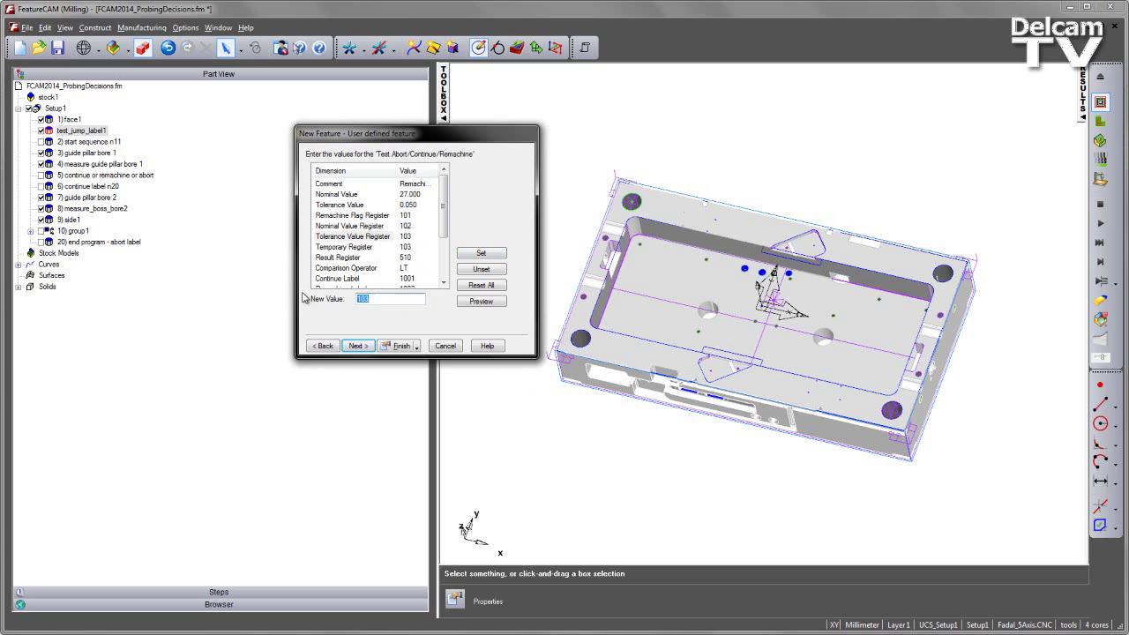
left_click(484, 253)
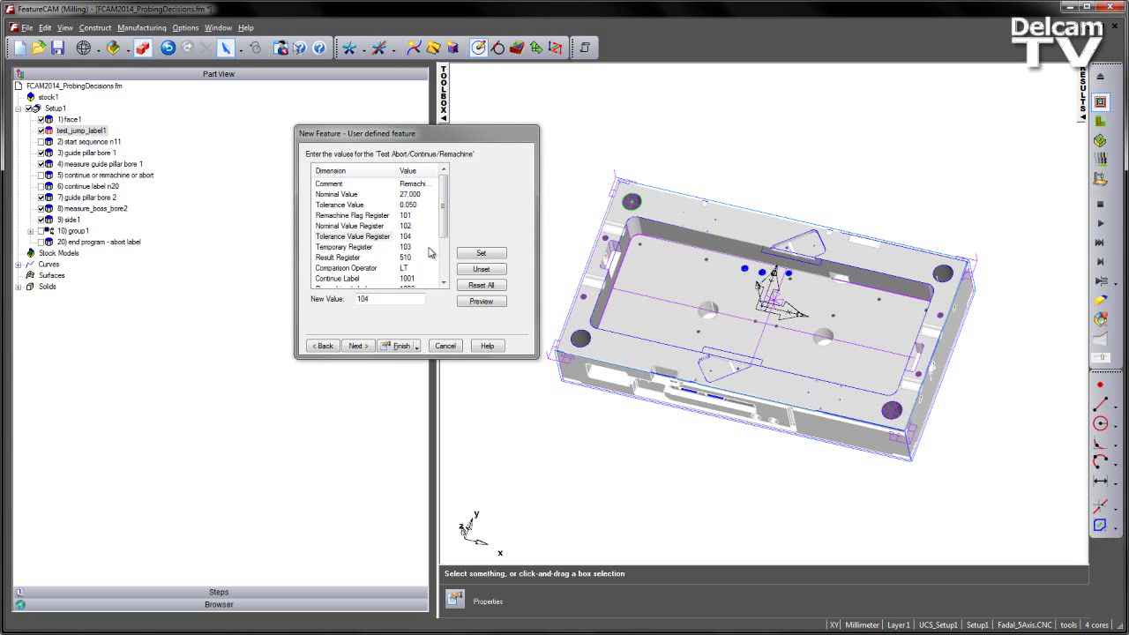
left_click(349, 226)
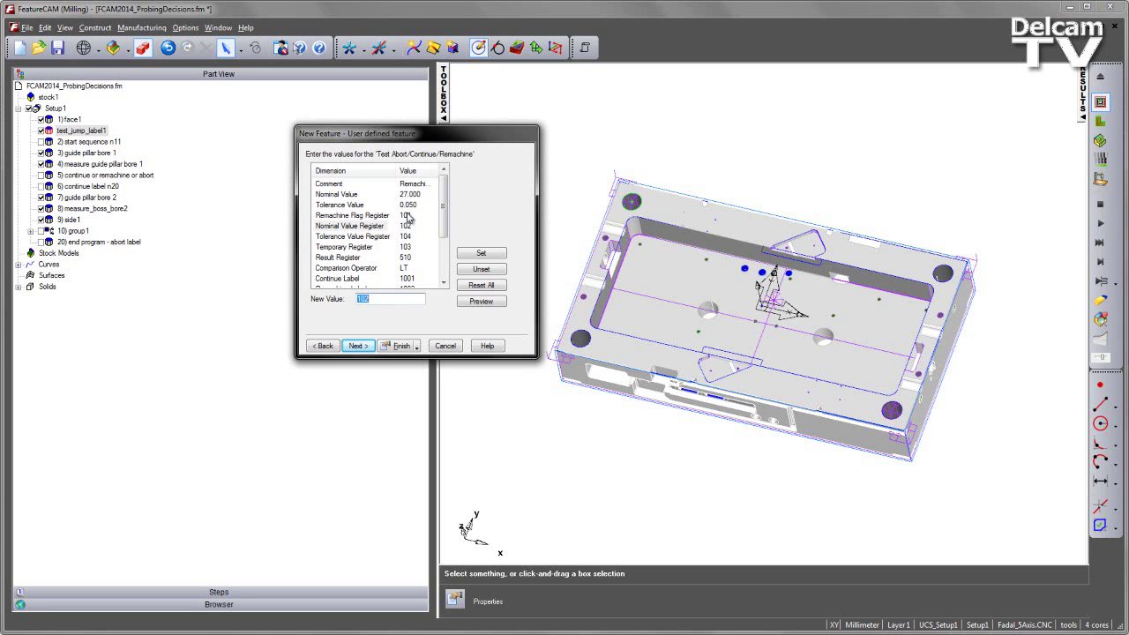
left_click(352, 216)
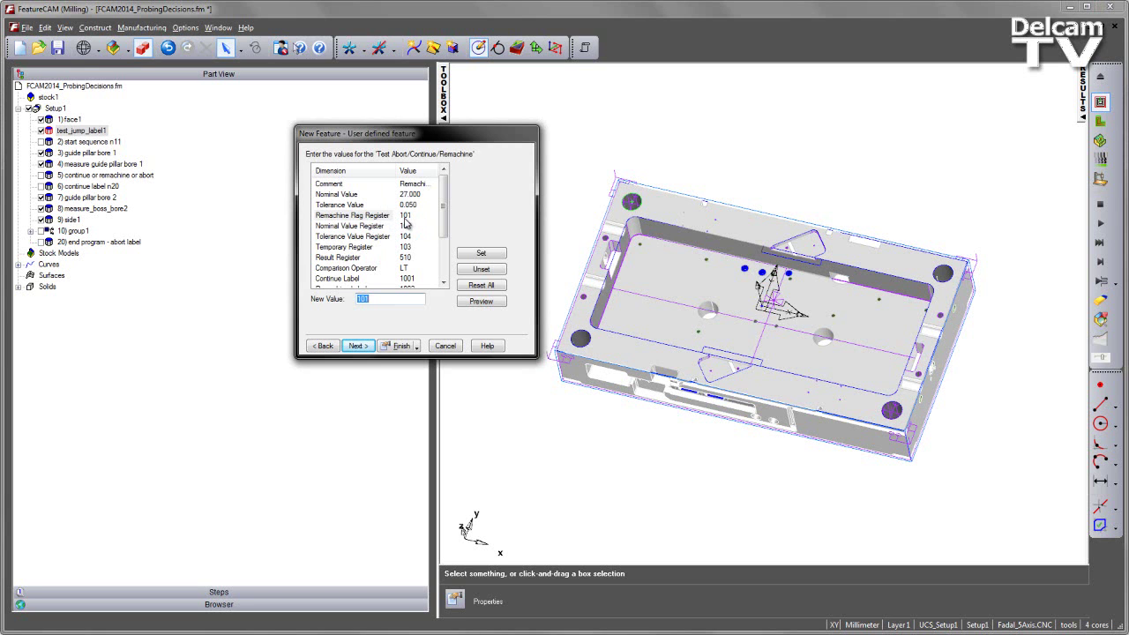
left_click_drag(443, 216, 446, 243)
left_click(355, 216)
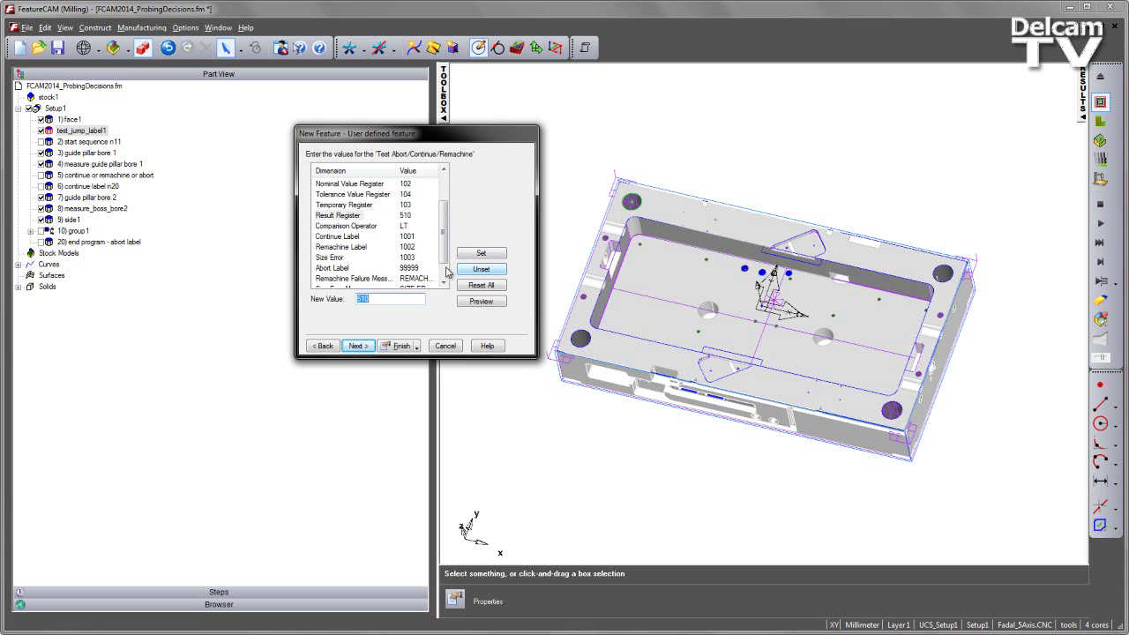
left_click(346, 227)
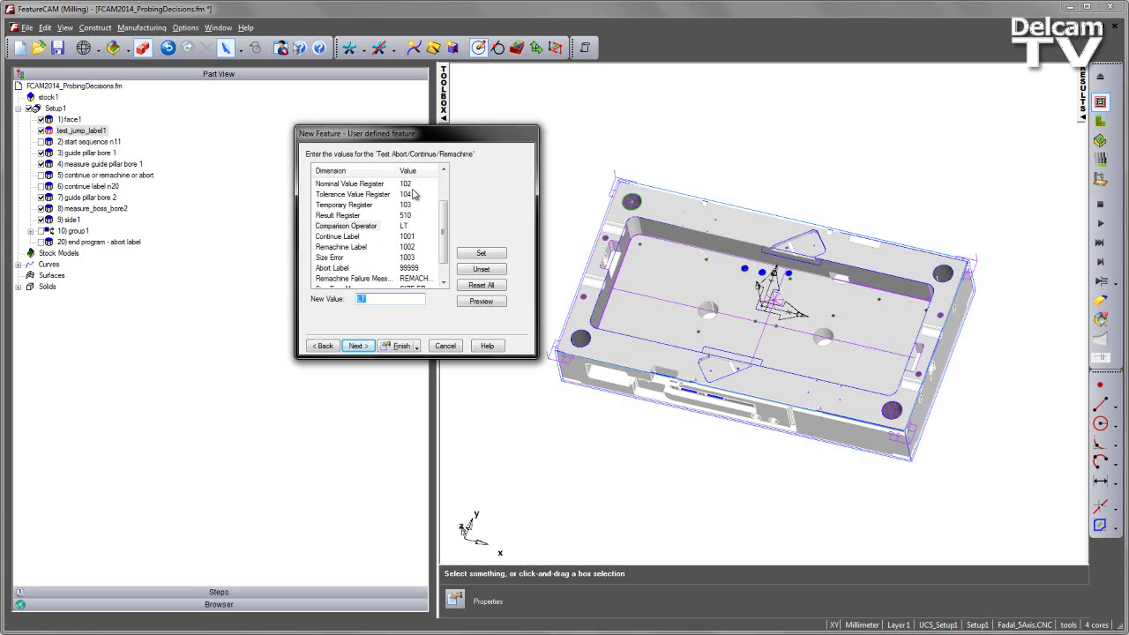
left_click(349, 238)
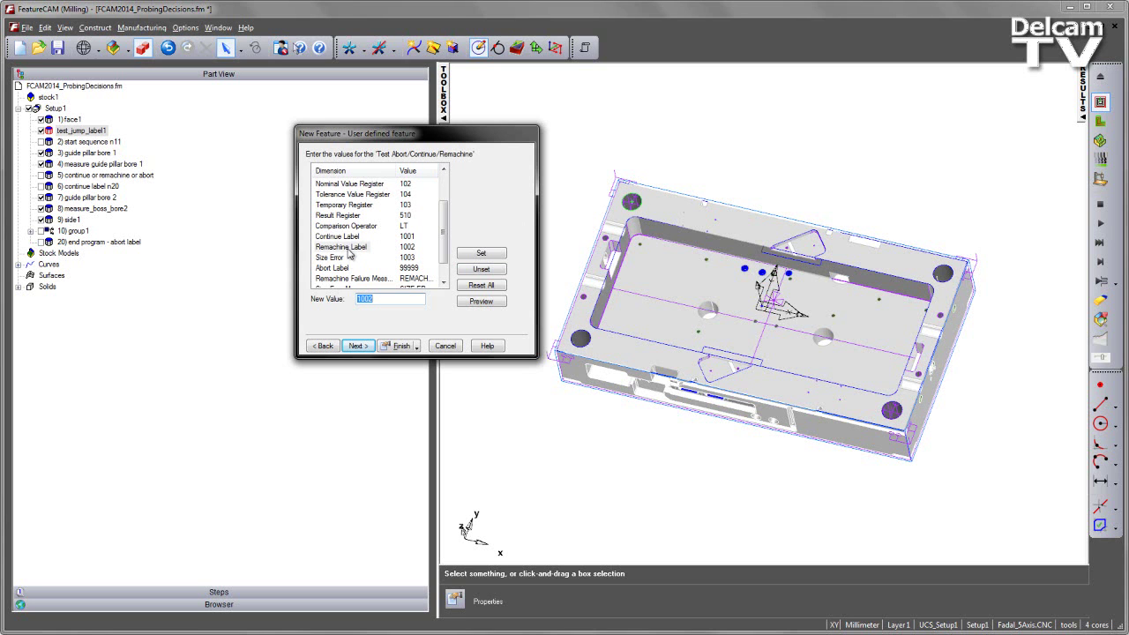
left_click(353, 258)
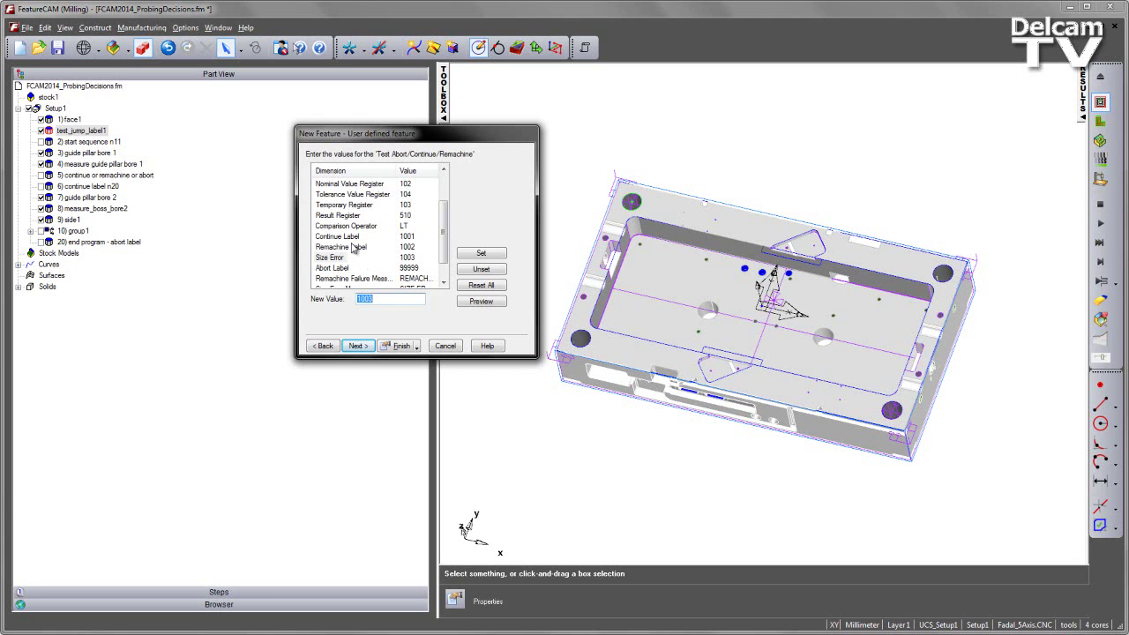
left_click(344, 238)
left_click(347, 248)
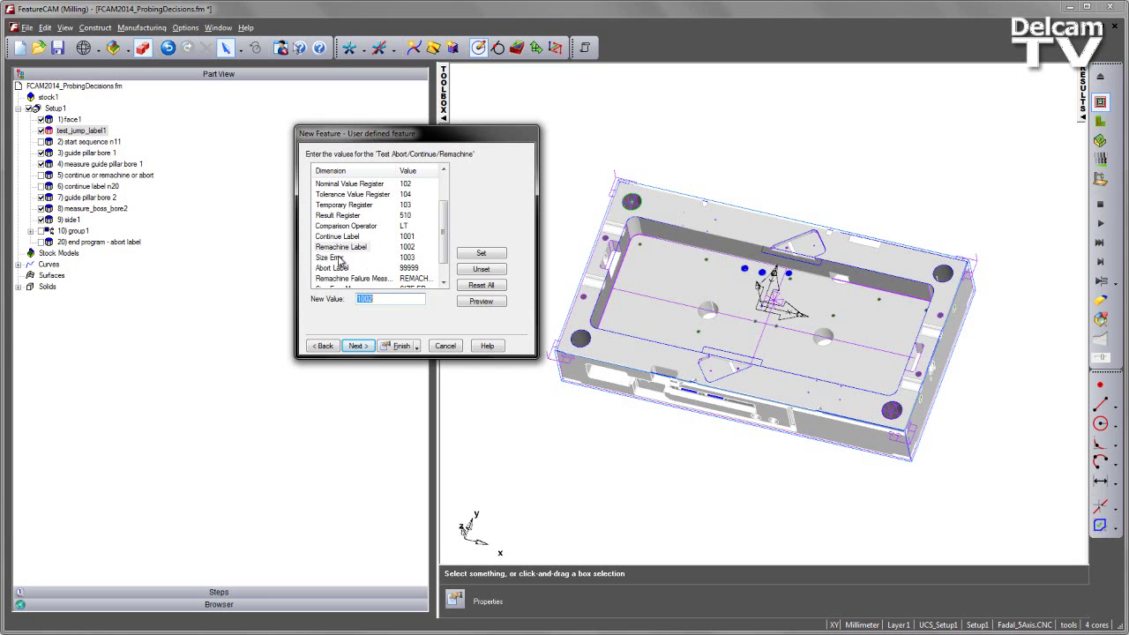
left_click(357, 258)
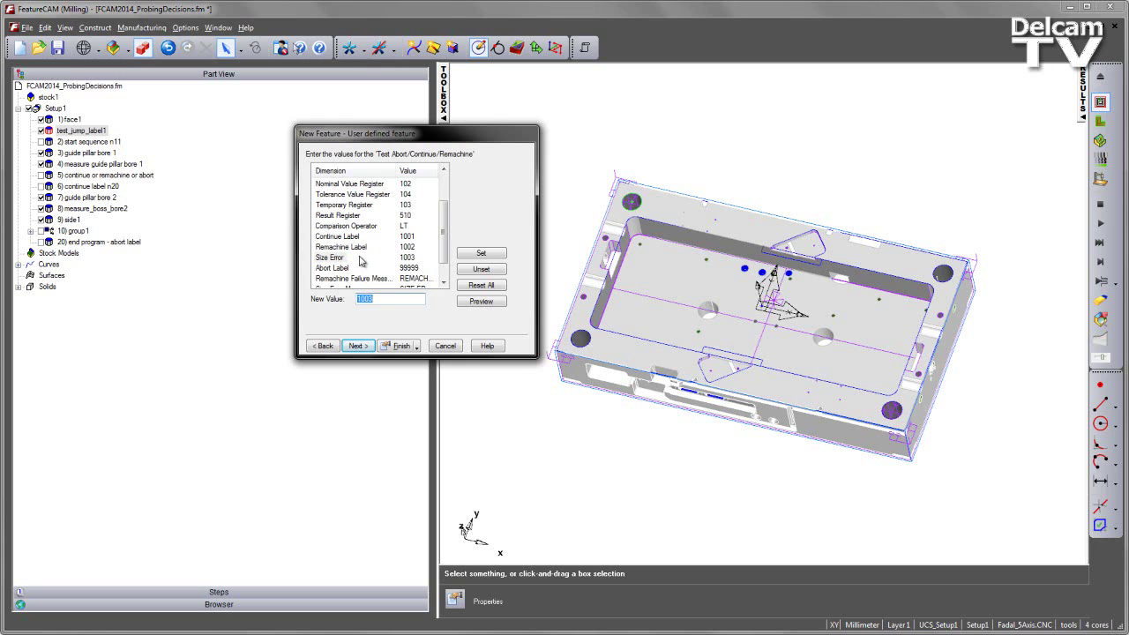
Set the Continue Label to 12 and the Remachine Label to 11.
left_click(352, 238)
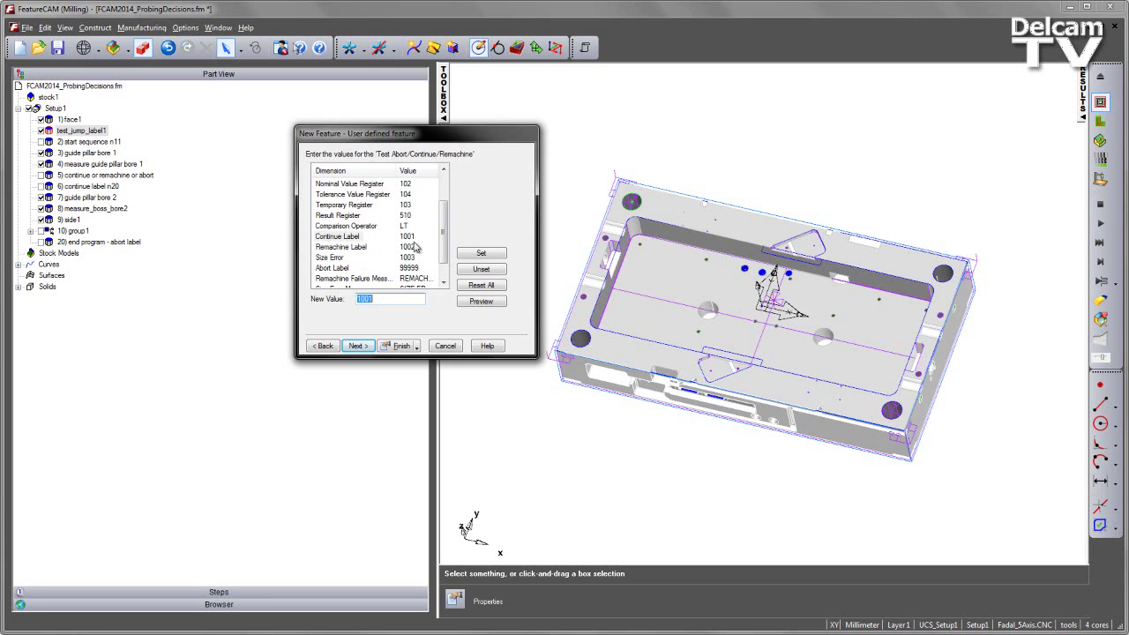
left_click(481, 253)
left_click(346, 248)
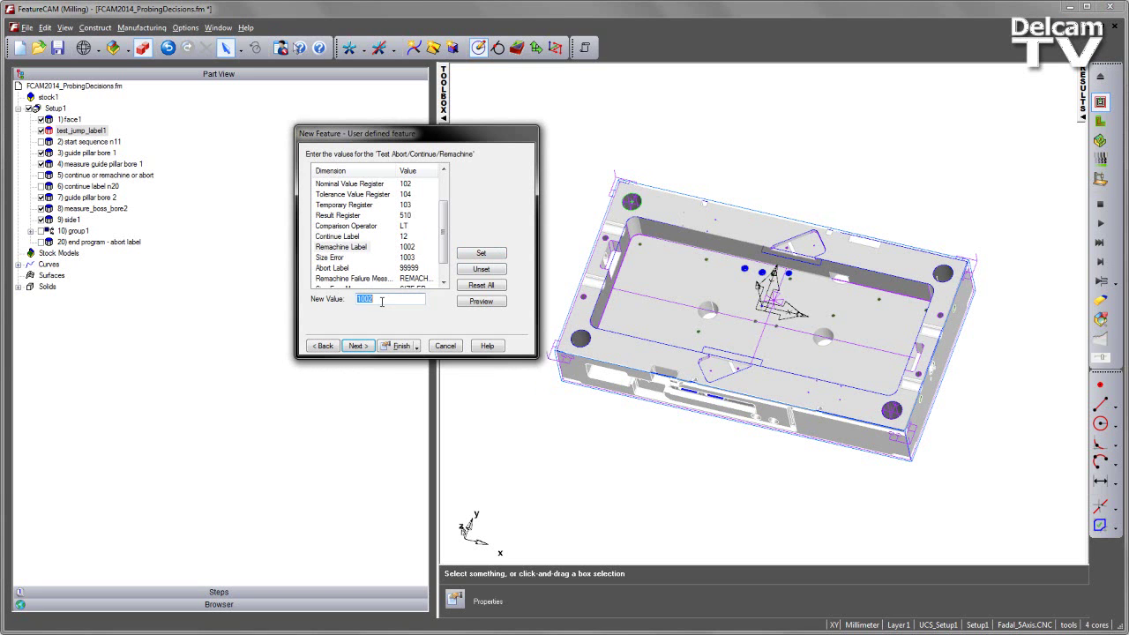
left_click(483, 253)
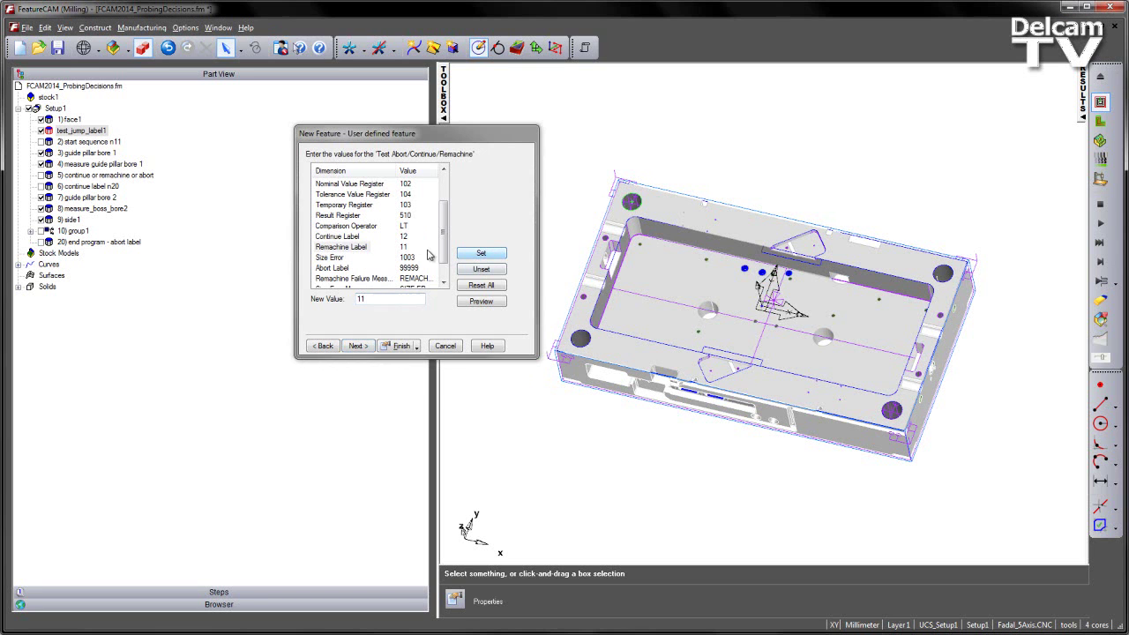
Set Size Error to 13 and confirm Abort Label 99999 and the message values.
left_click(329, 257)
double_click(379, 302)
type("13")
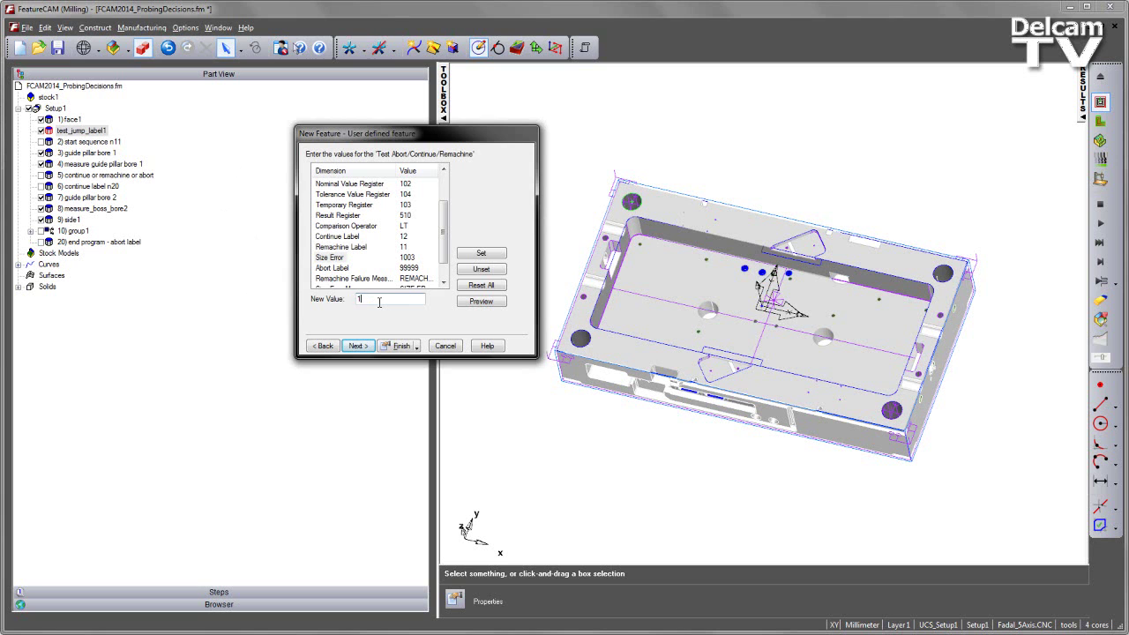
left_click(483, 256)
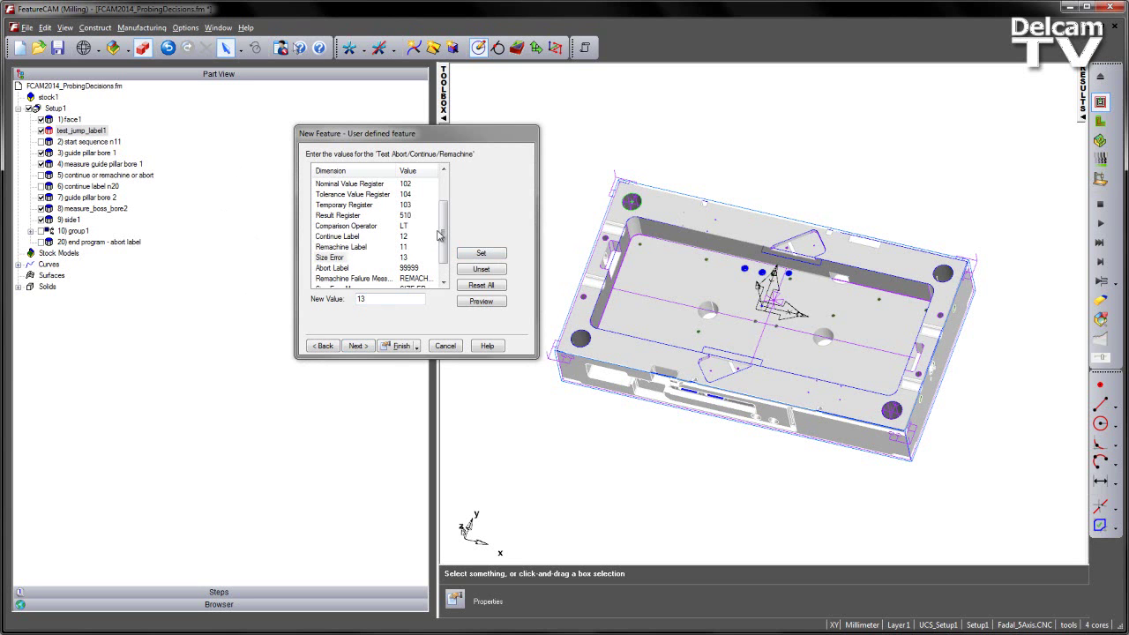
left_click_drag(446, 238, 447, 253)
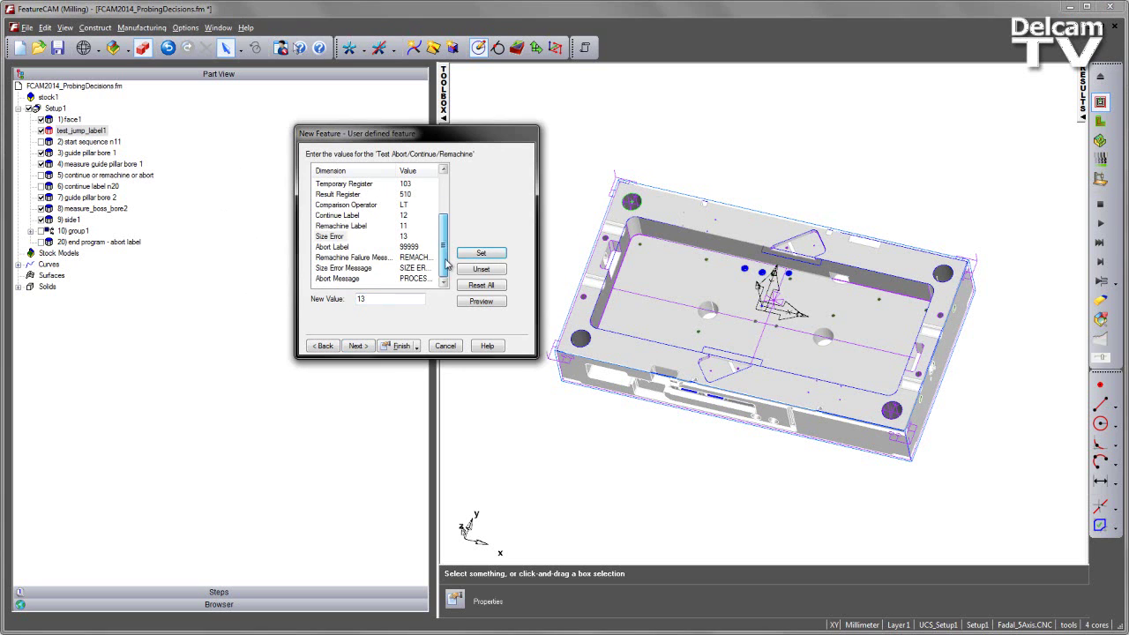
left_click(320, 248)
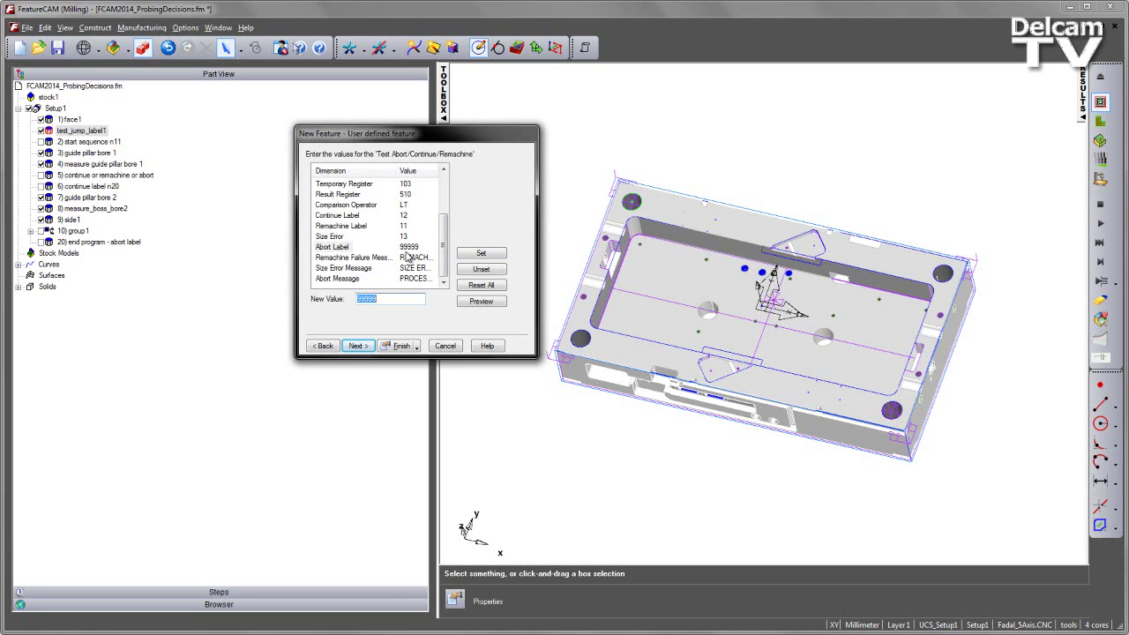
left_click(357, 257)
left_click(351, 268)
left_click(348, 279)
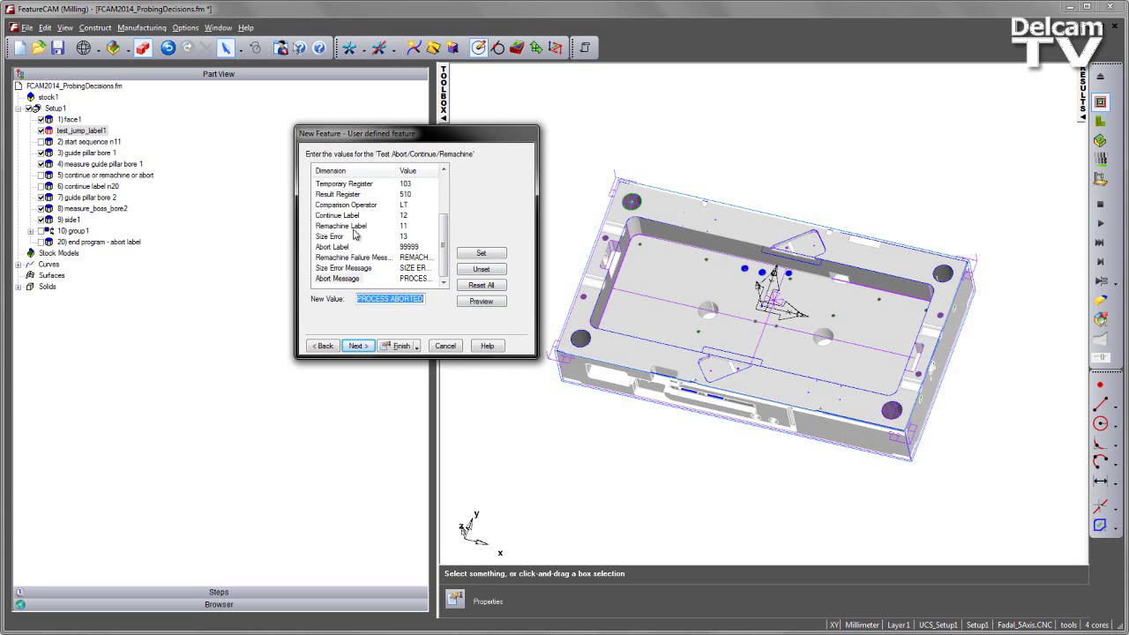
Finish the feature and place test_abort_continue_remachine1 after measure guide pillar bore 1.
left_click(393, 348)
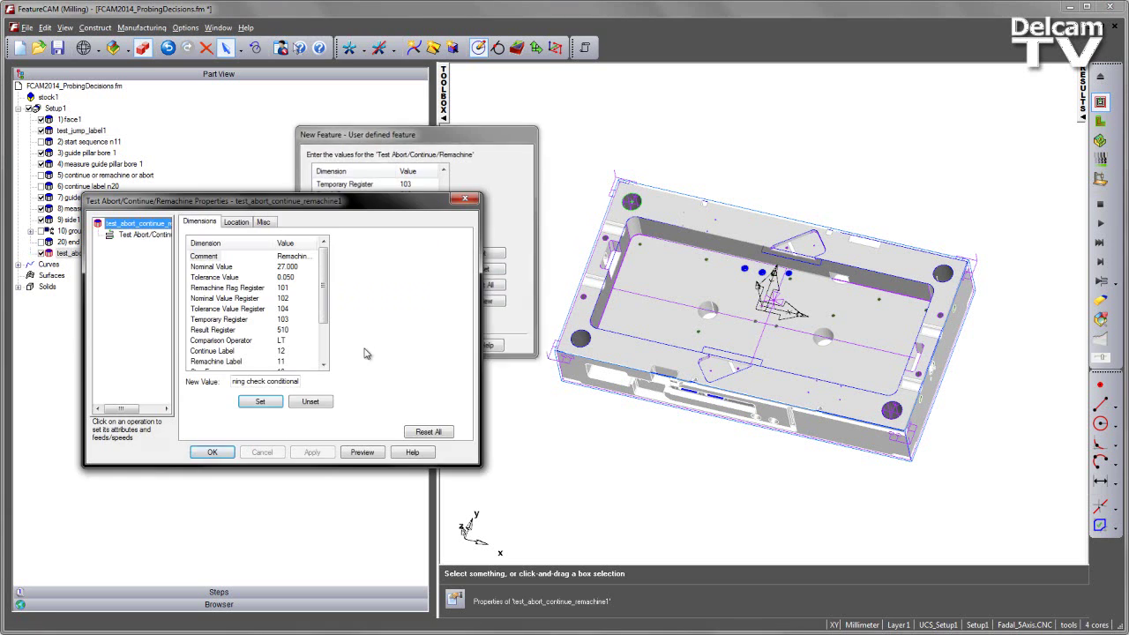
left_click(223, 455)
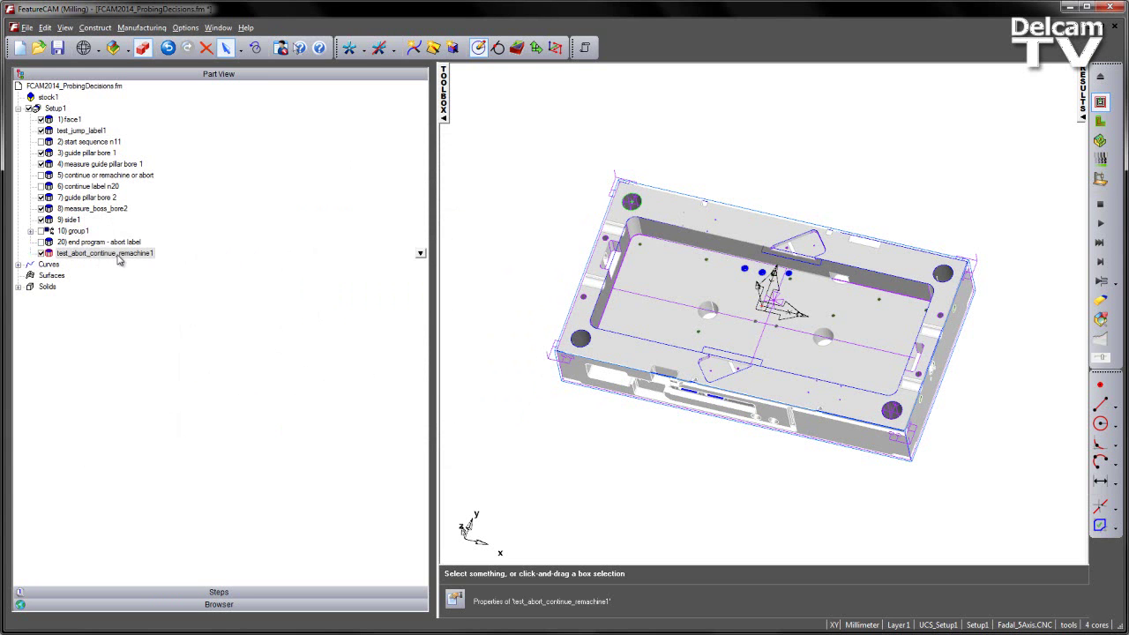
left_click_drag(110, 255, 86, 175)
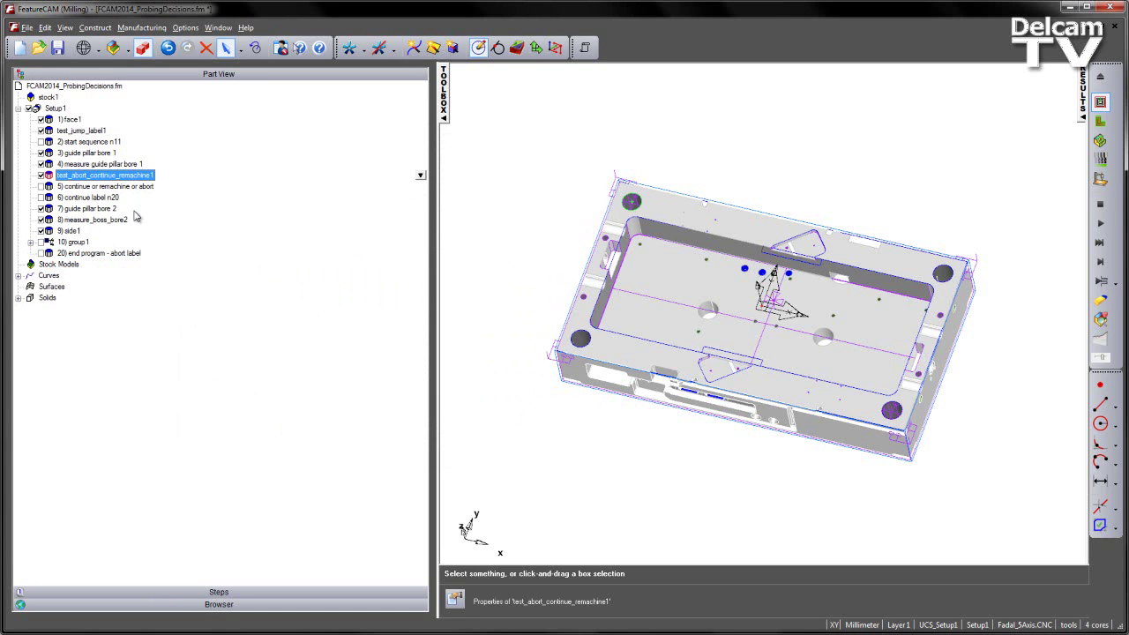
Give test_abort_continue_remachine1 base priority 5 in its Misc settings.
double_click(100, 175)
left_click(266, 222)
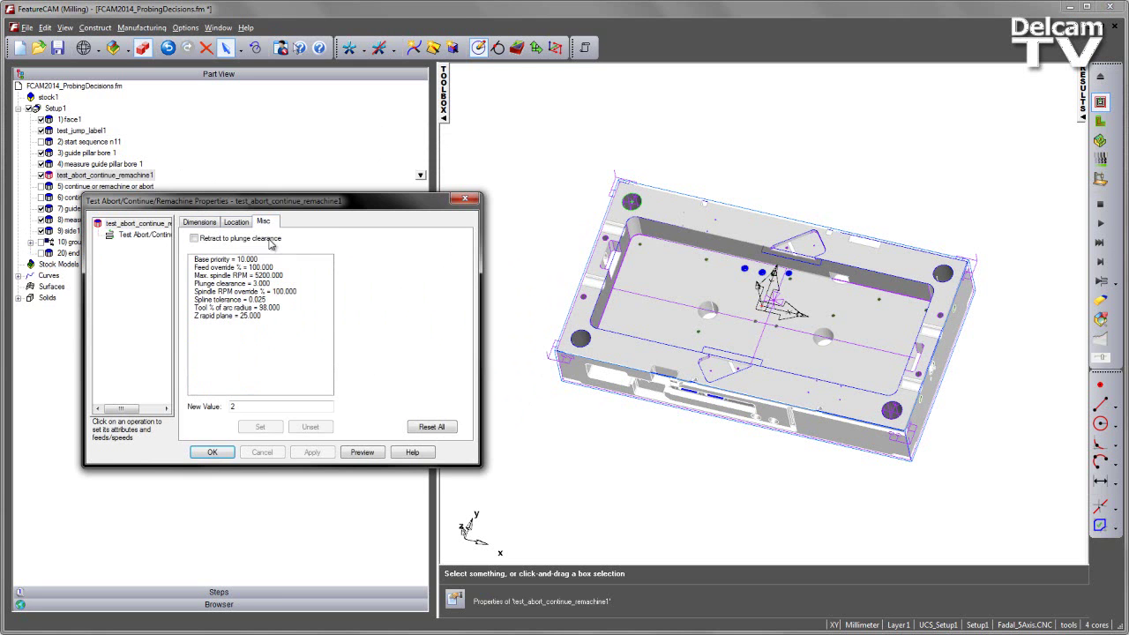
left_click(236, 259)
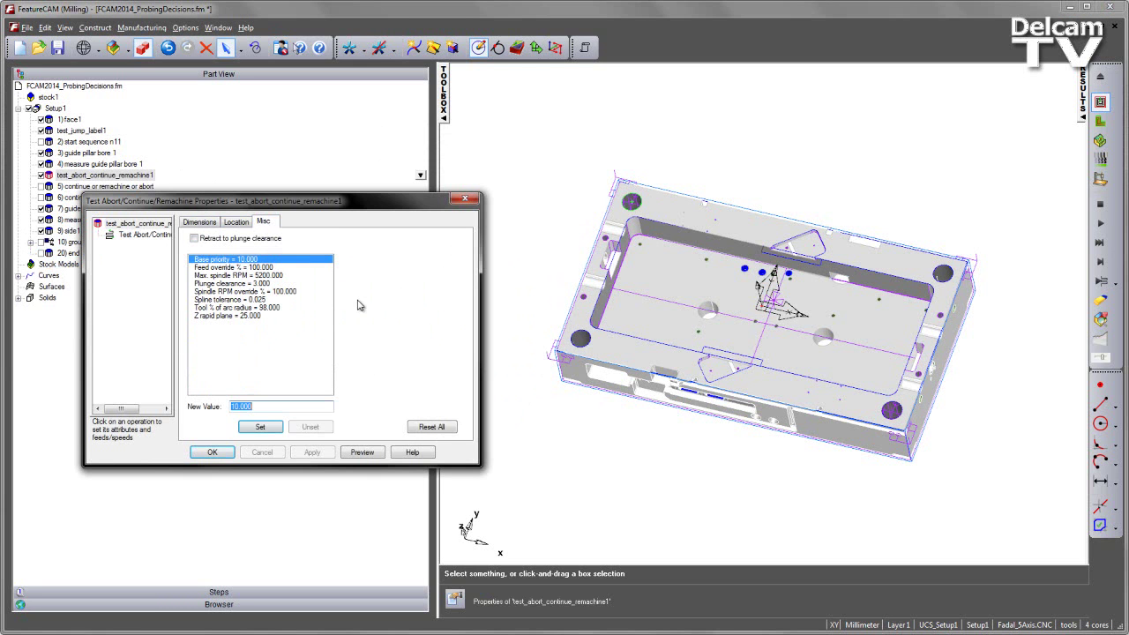
type("5")
left_click(261, 427)
left_click(314, 453)
left_click(213, 452)
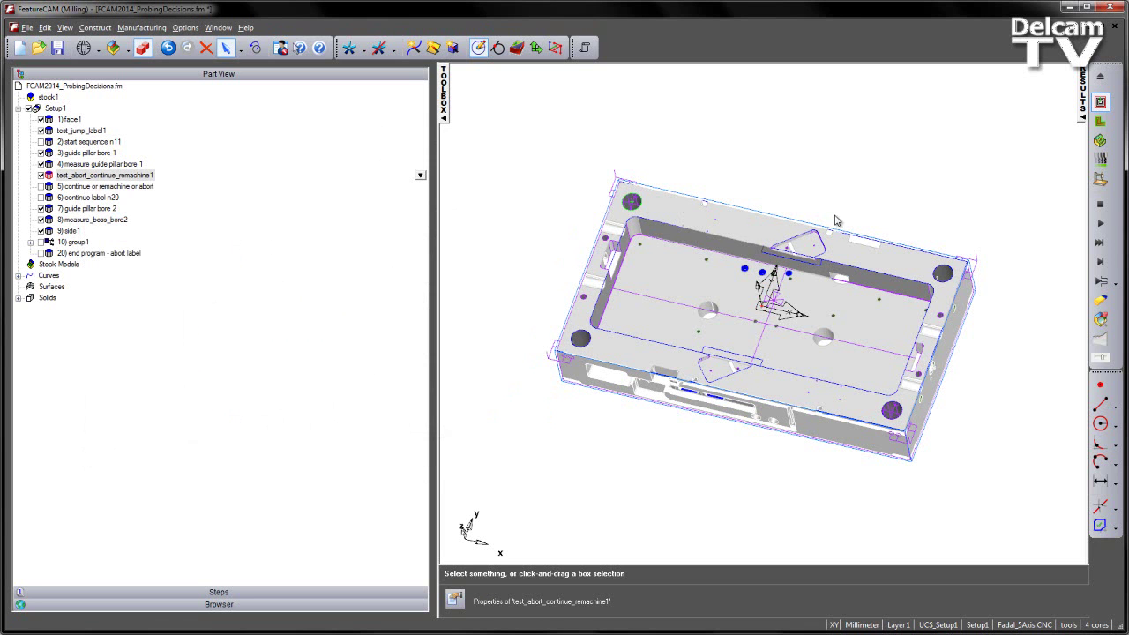
Simulate the part's toolpaths and show the generated NC code in the Results panel.
left_click(1100, 224)
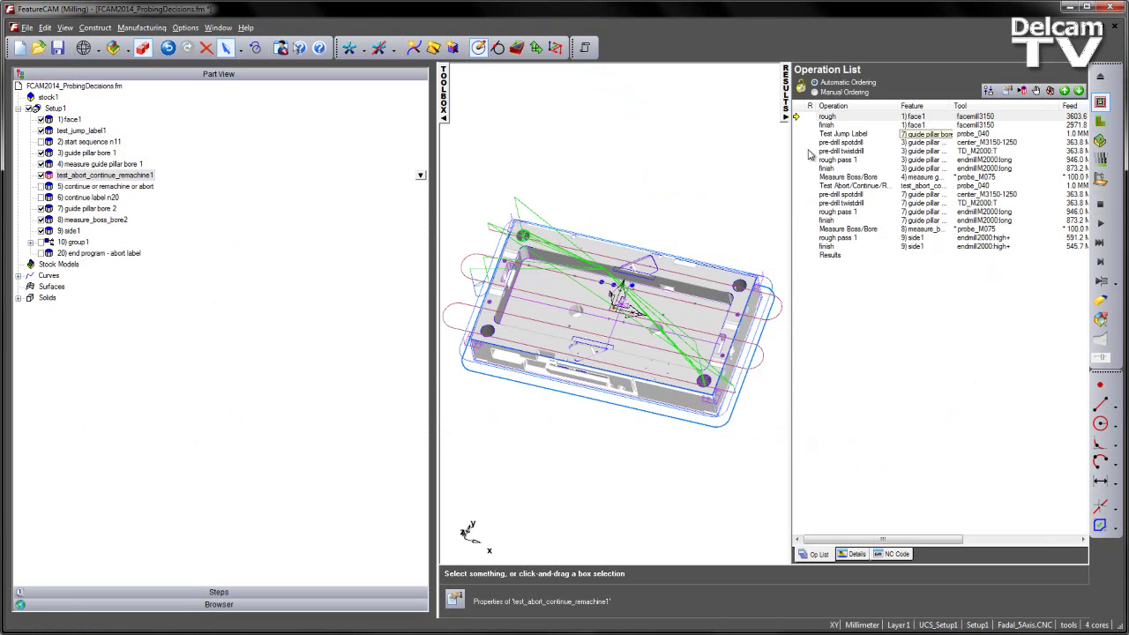
left_click(1098, 103)
left_click(444, 88)
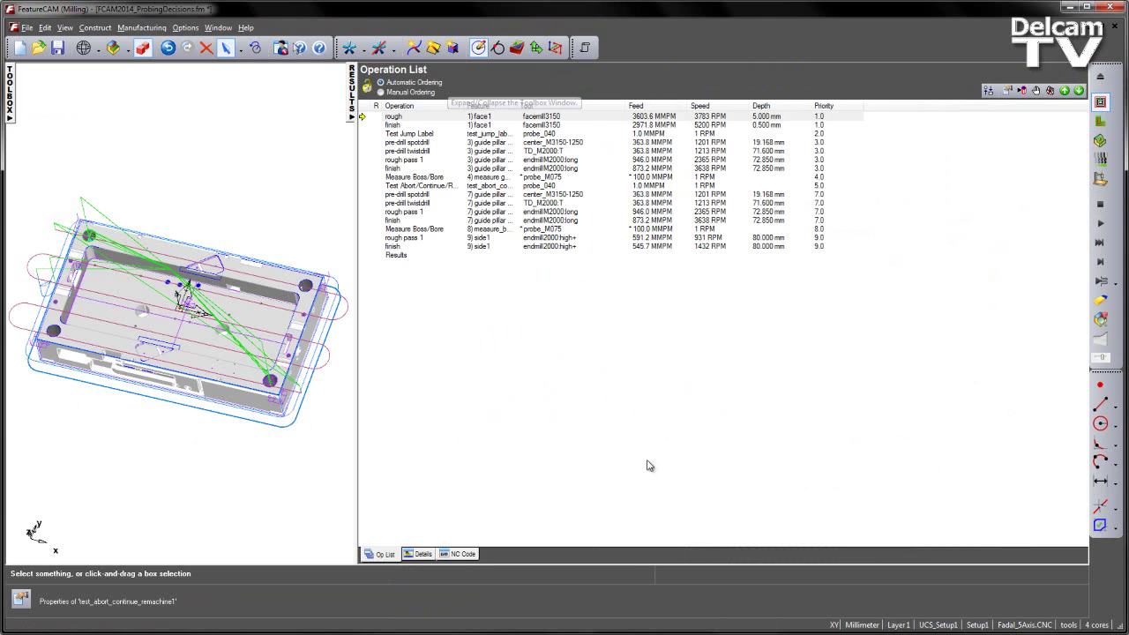
left_click(484, 554)
scroll(383, 292, "down", 9)
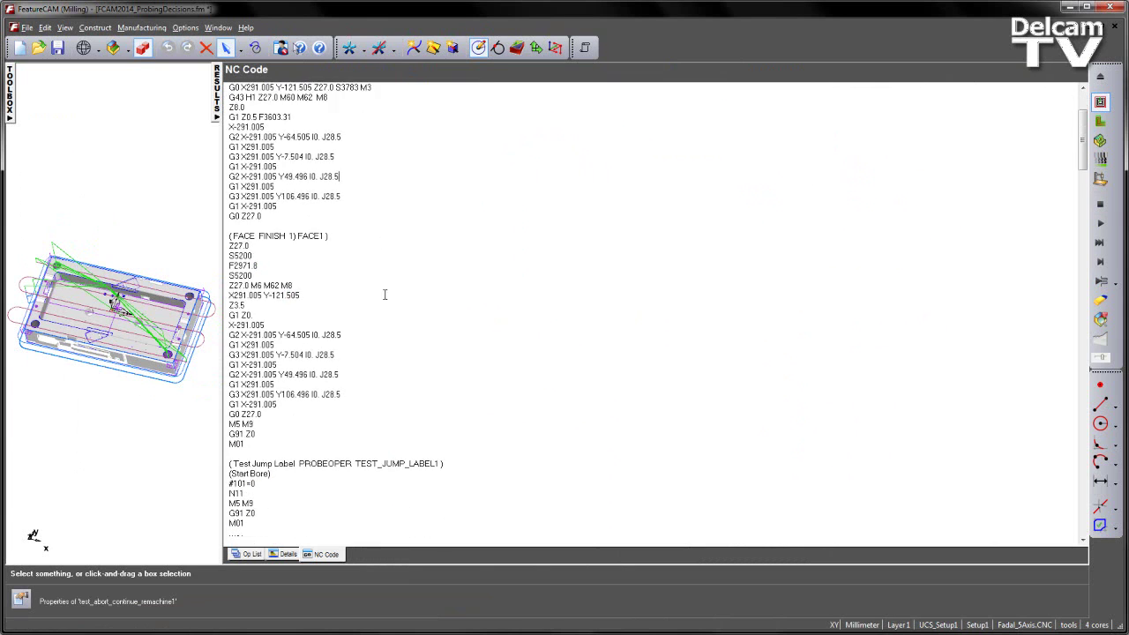
Review the NC code, marking the N11 Start Bore lines, and widen the 3-D view.
left_click_drag(243, 354, 219, 353)
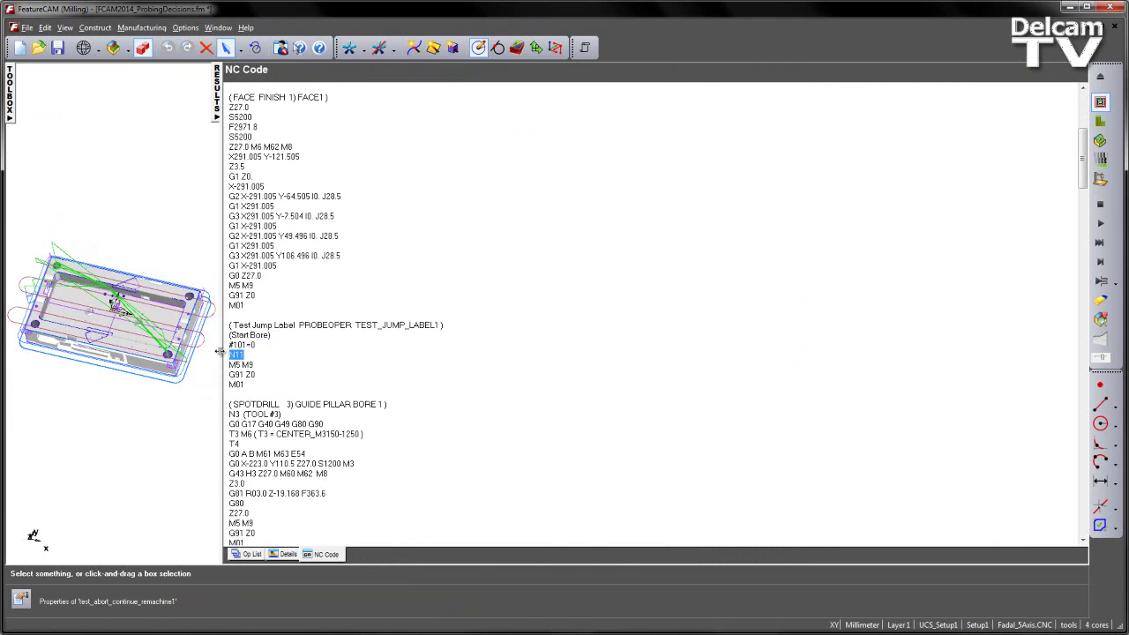
scroll(312, 352, "down", 8)
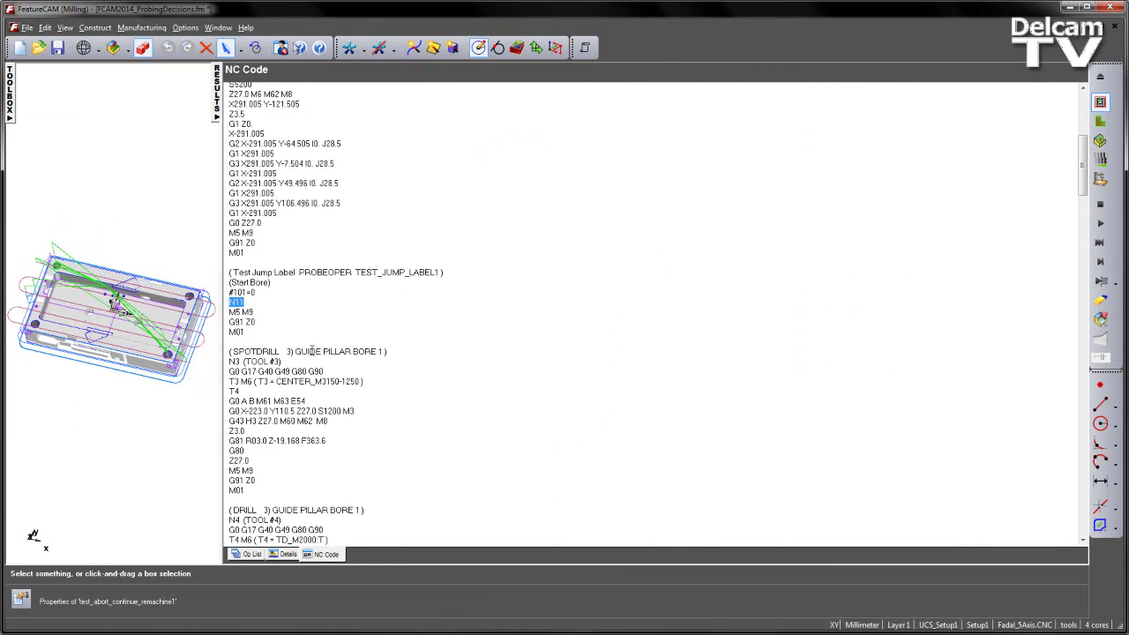
scroll(302, 266, "up", 4)
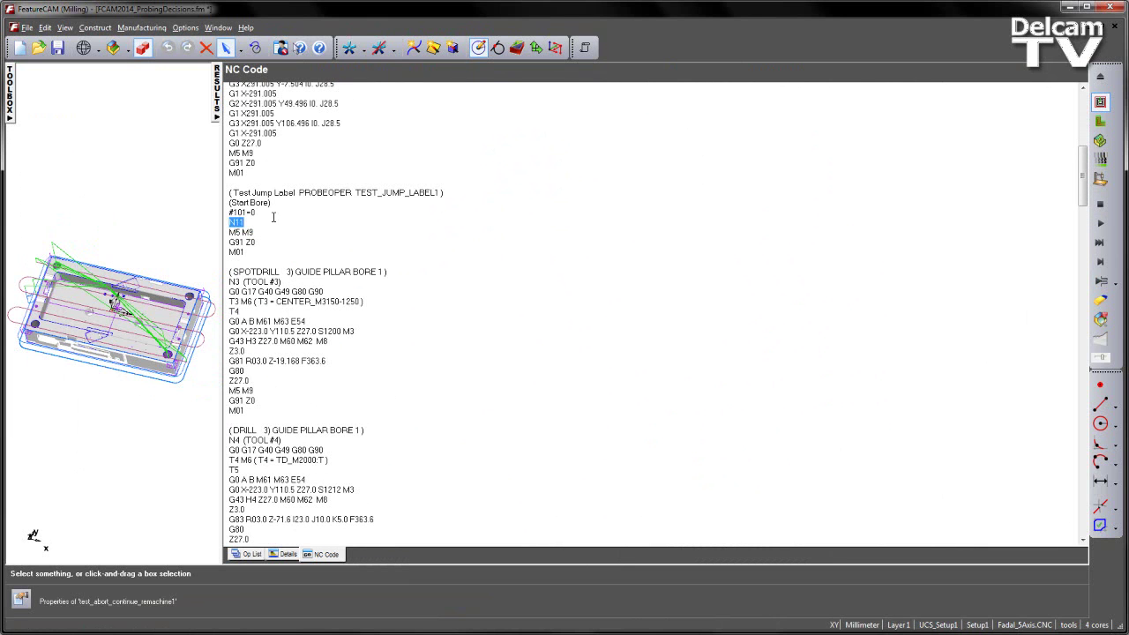
left_click_drag(265, 212, 216, 213)
scroll(350, 336, "down", 20)
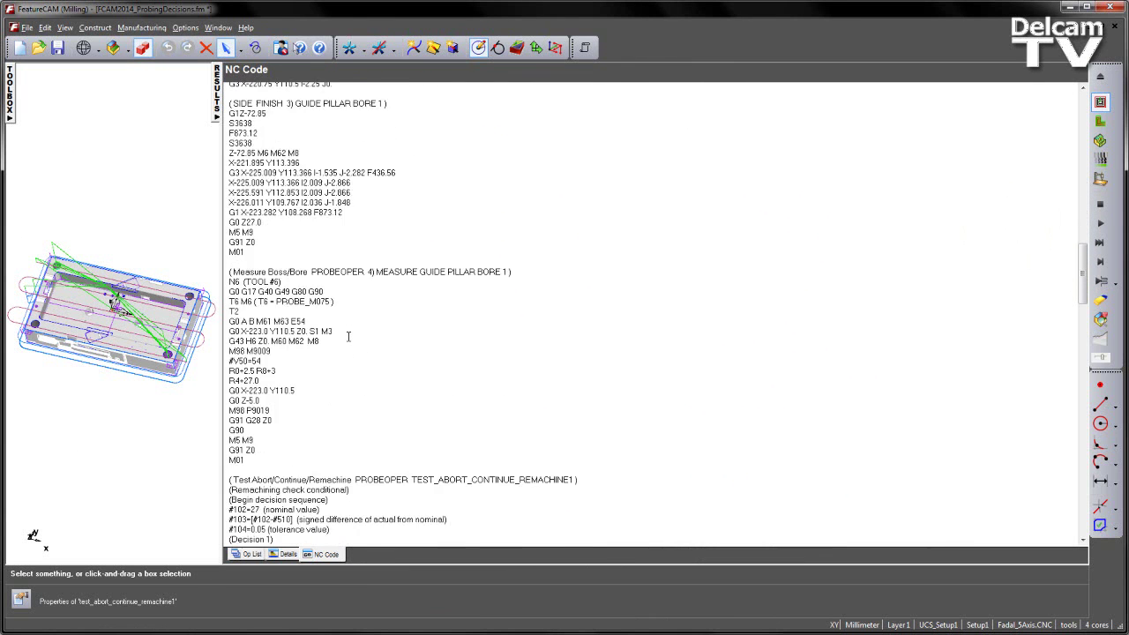
scroll(349, 337, "down", 7)
scroll(326, 264, "up", 1)
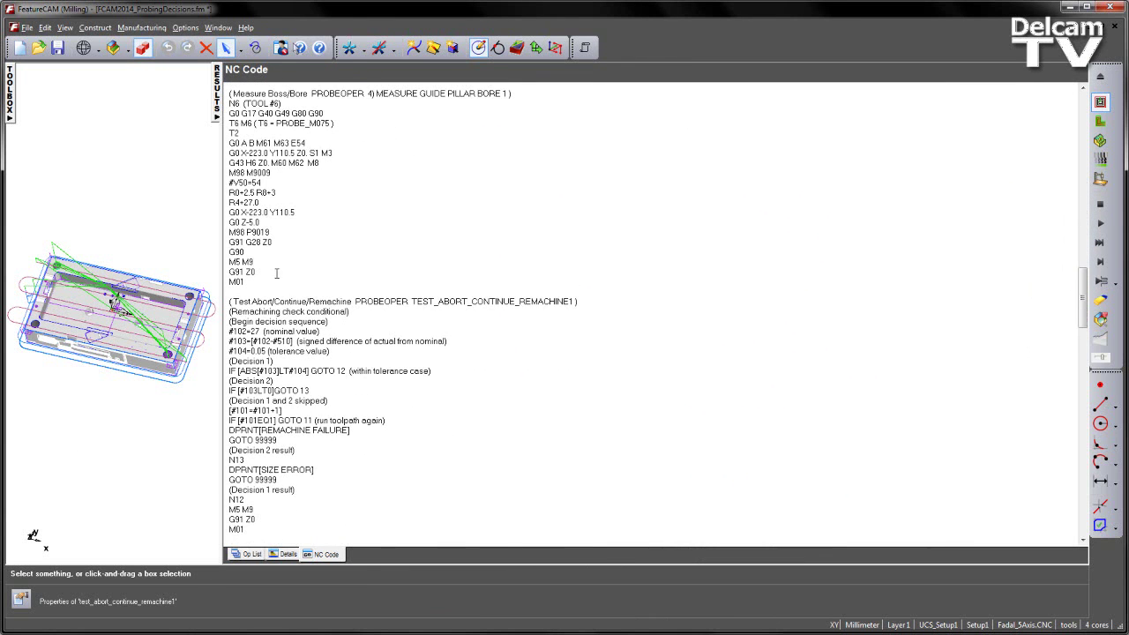
scroll(276, 274, "down", 3)
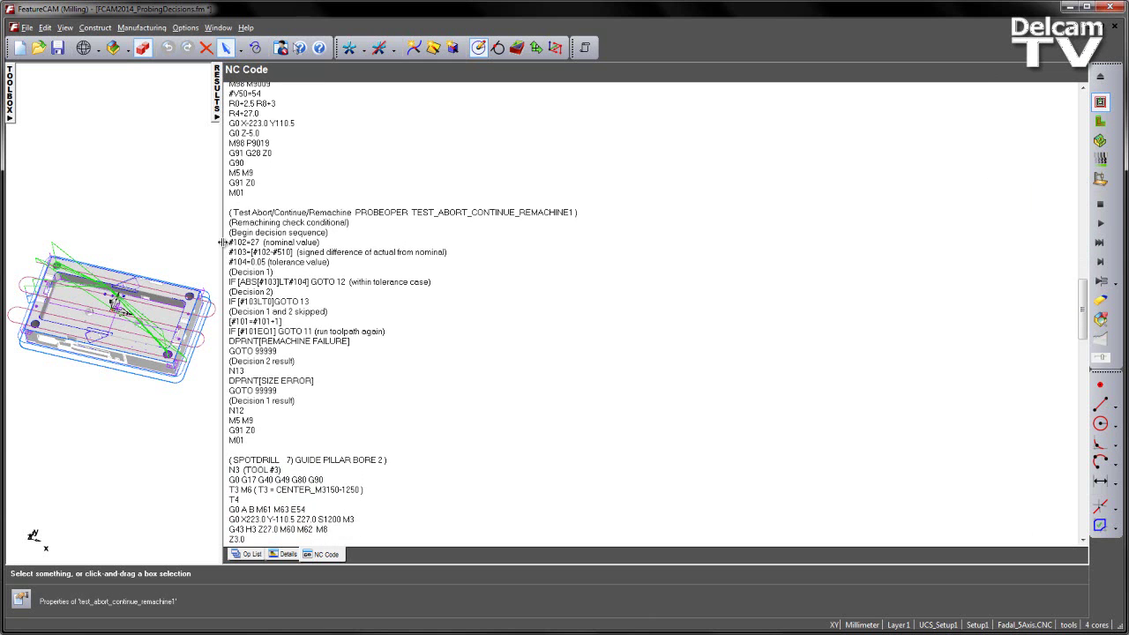
left_click_drag(222, 243, 429, 256)
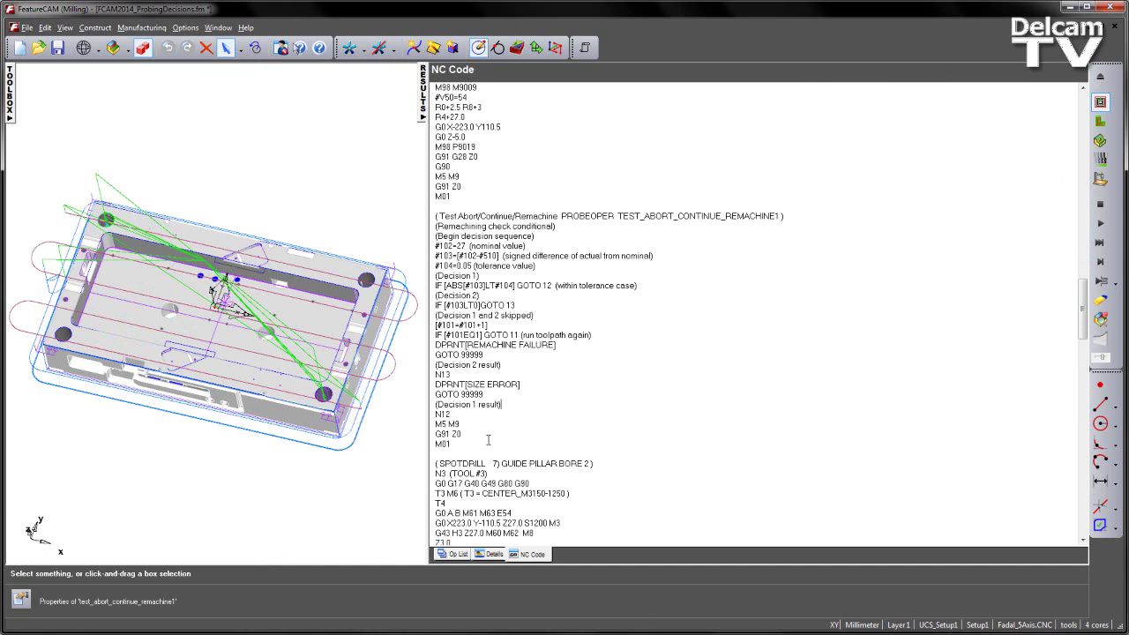
left_click_drag(488, 439, 395, 216)
scroll(526, 327, "up", 3, "ctrl")
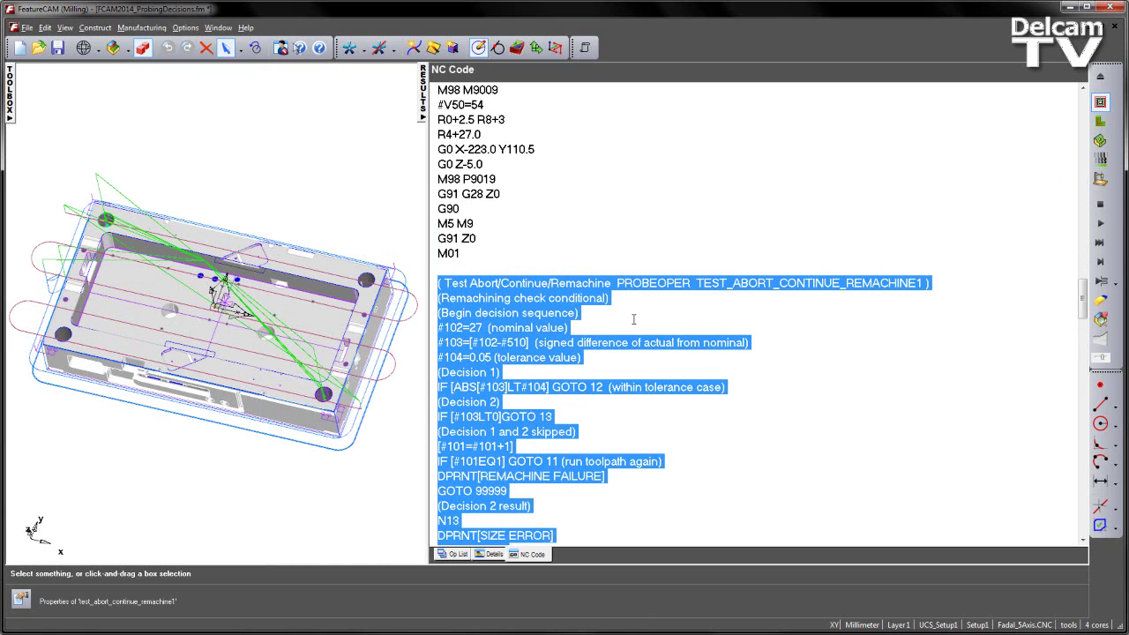
left_click(650, 316)
scroll(650, 318, "down", 1)
left_click_drag(573, 290, 427, 284)
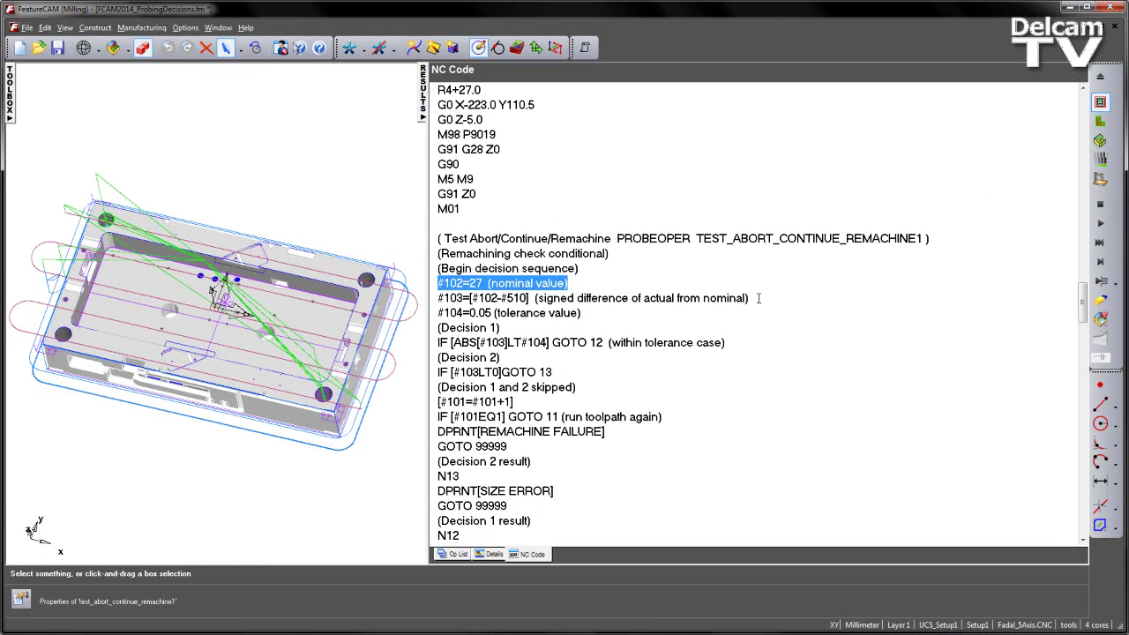
left_click_drag(759, 298, 426, 297)
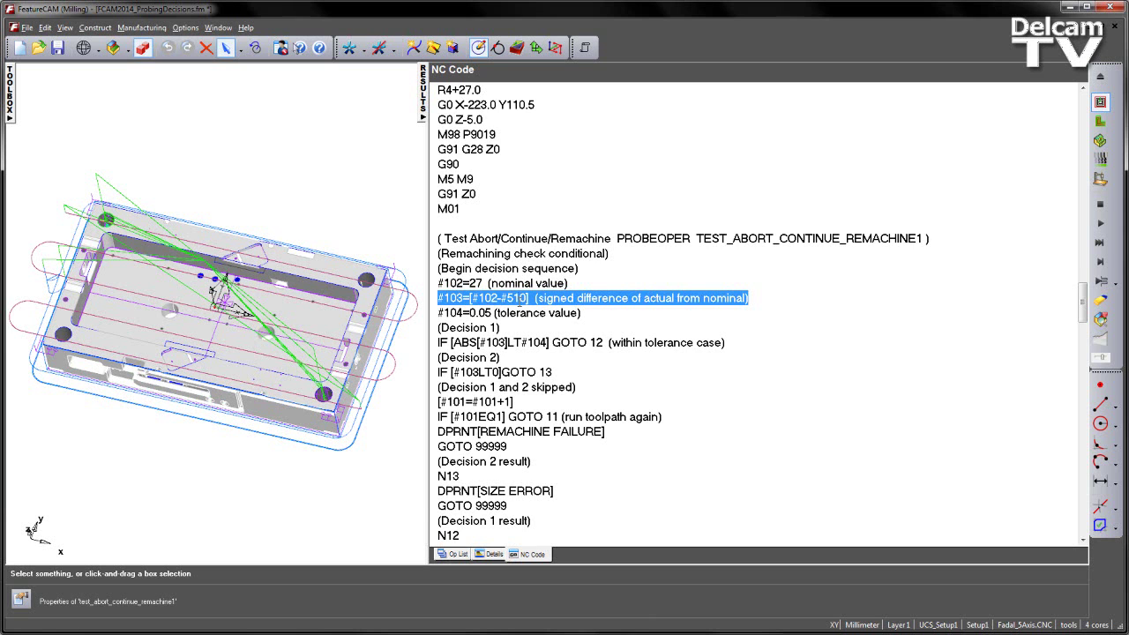
scroll(603, 278, "down", 1)
left_click(493, 253)
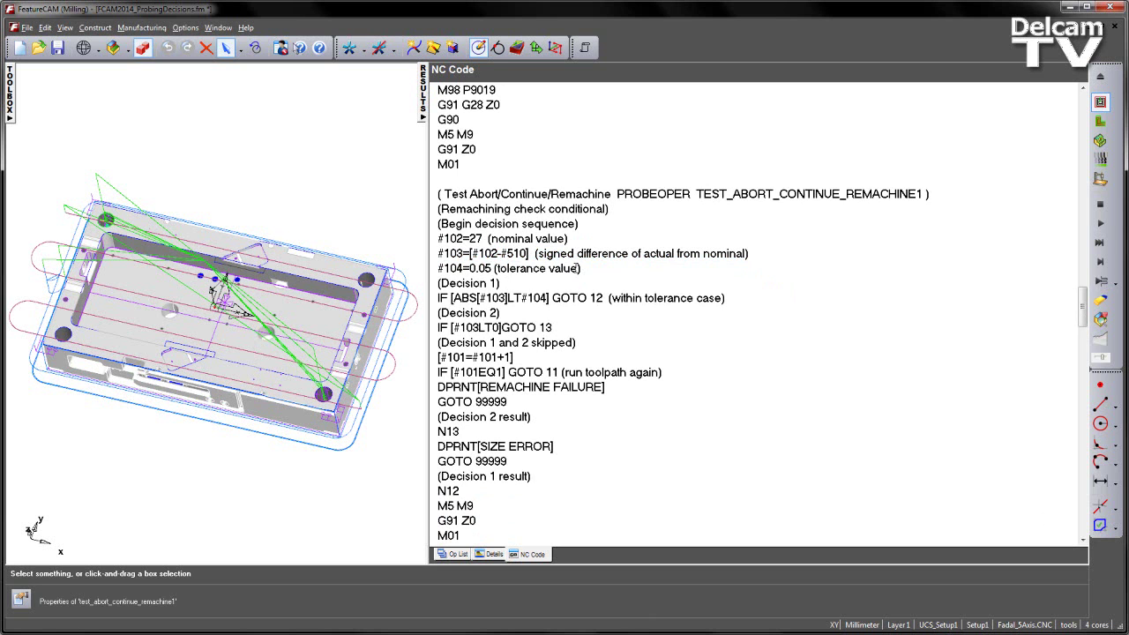
scroll(501, 283, "down", 1)
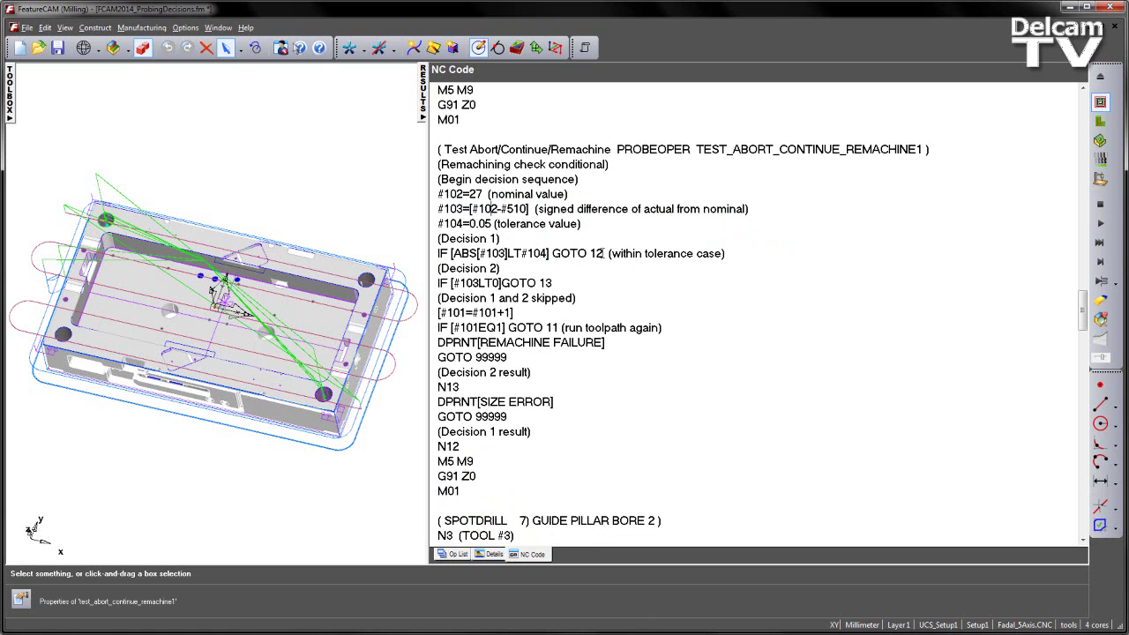
left_click_drag(603, 253, 553, 254)
scroll(589, 284, "down", 1)
scroll(588, 283, "down", 1)
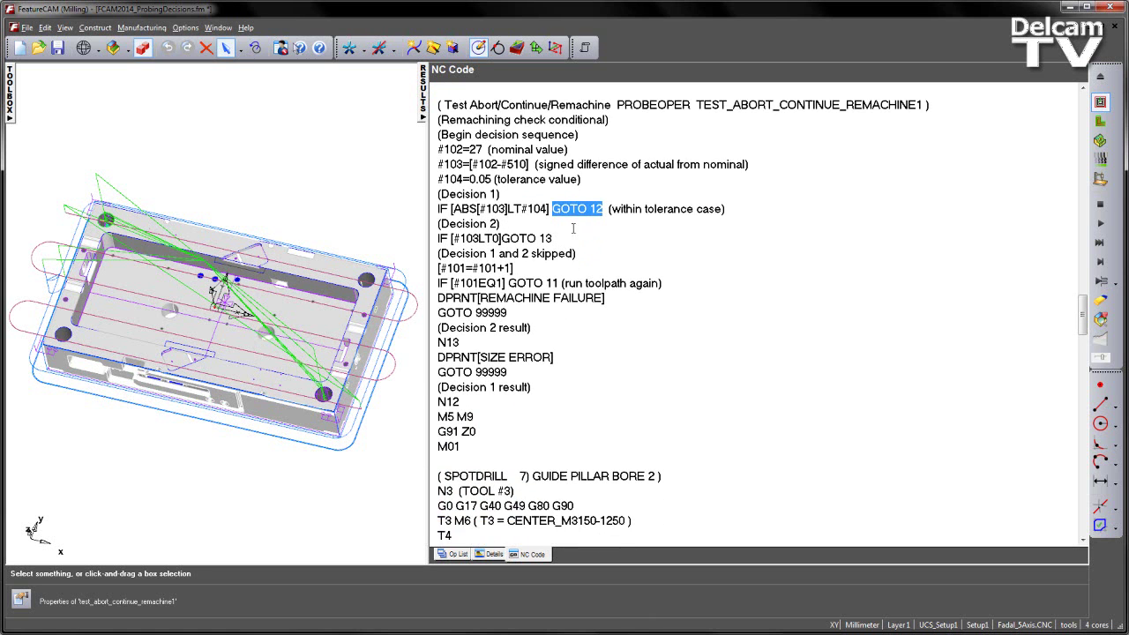
left_click_drag(470, 404, 433, 404)
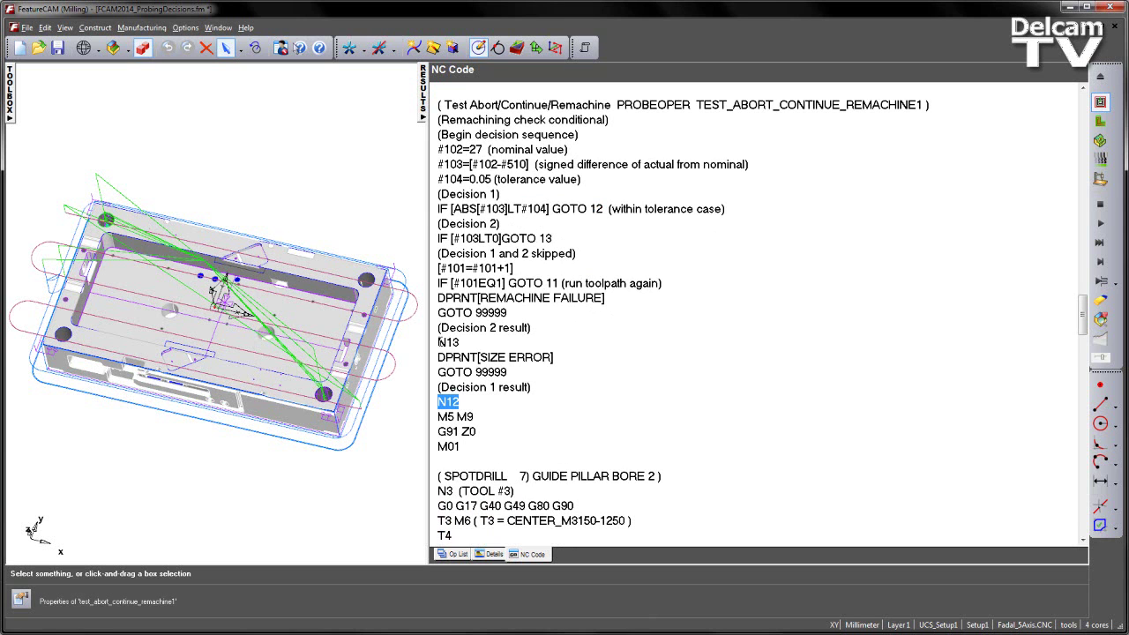
Highlight the N13 block, #101EQ1 check, #101+1 increment, REMACHINE FAILURE and GOTO 99999 lines.
left_click_drag(439, 342, 523, 369)
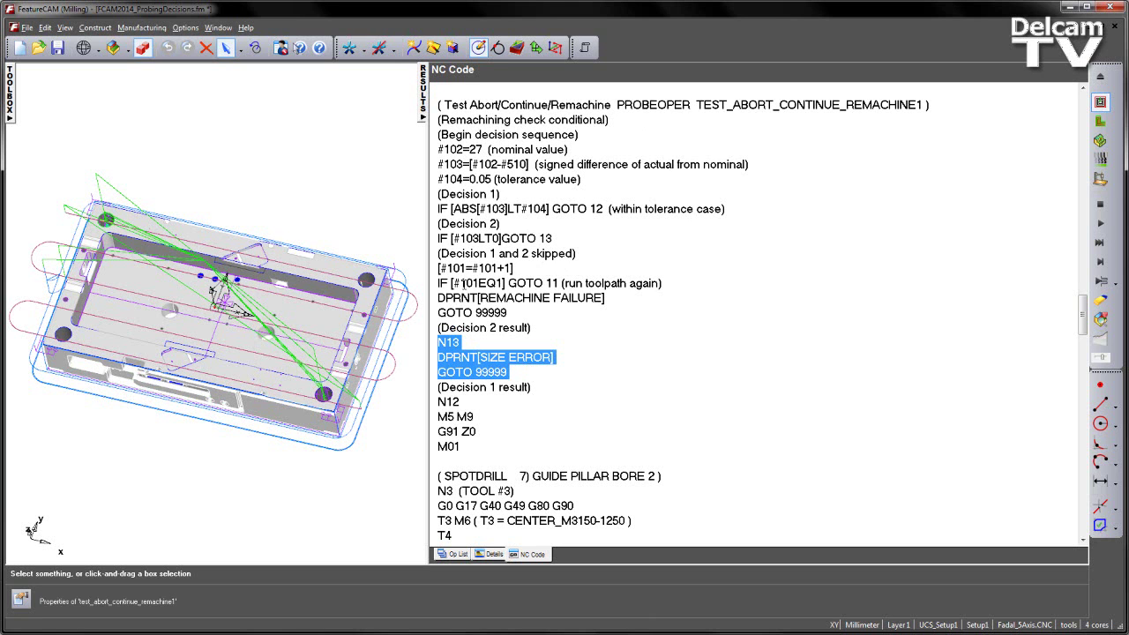
double_click(455, 282)
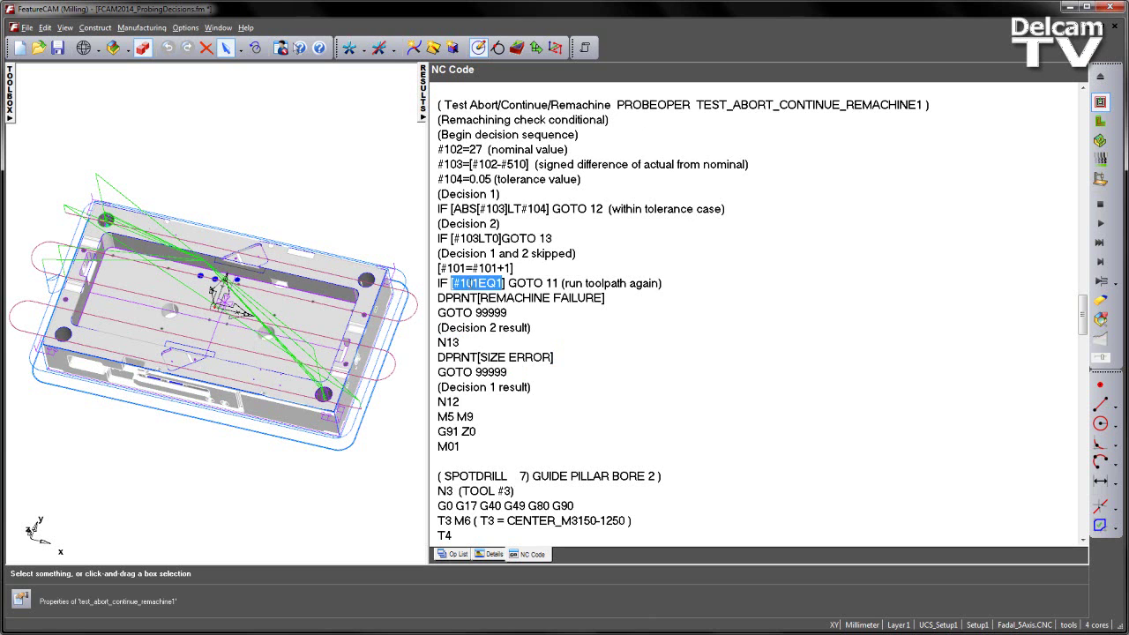
left_click_drag(511, 268, 479, 268)
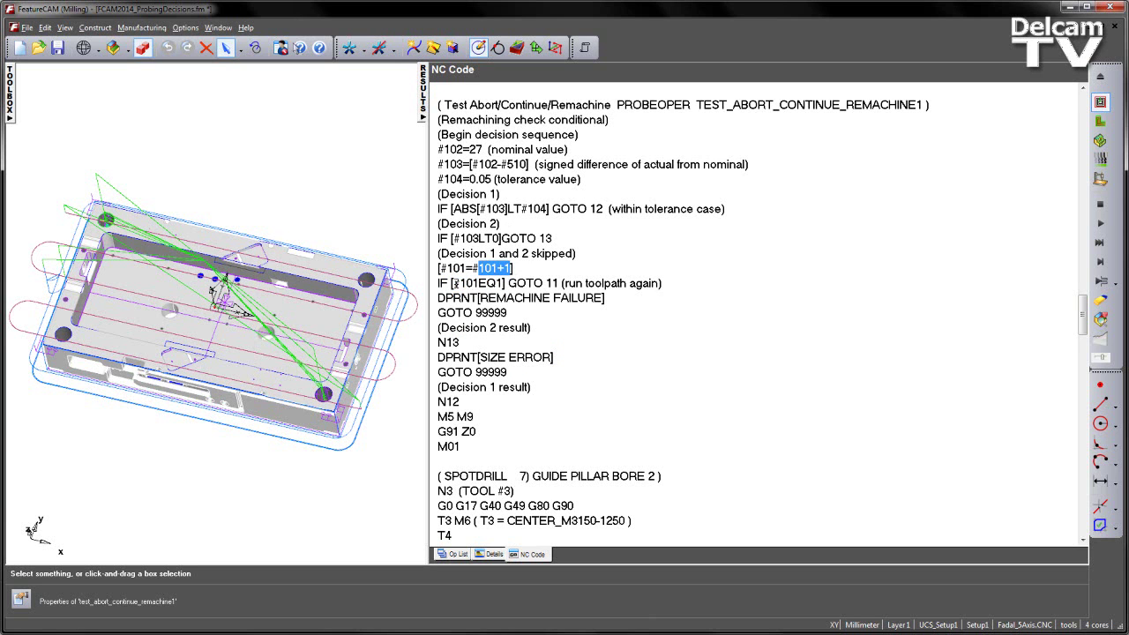
double_click(455, 282)
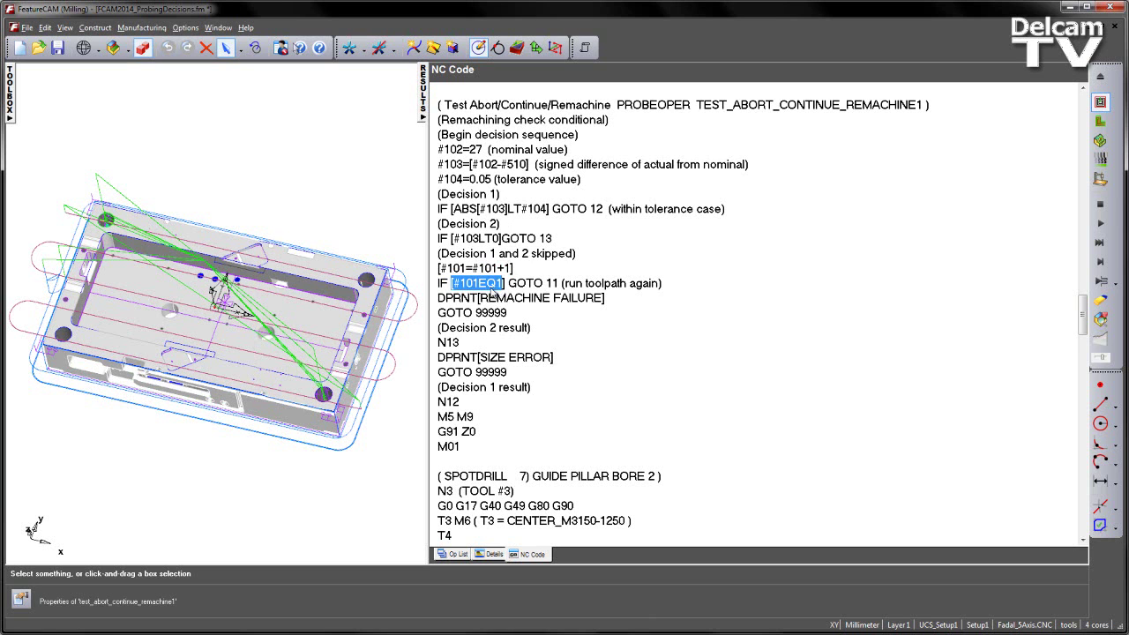
left_click_drag(439, 298, 608, 299)
left_click(561, 314)
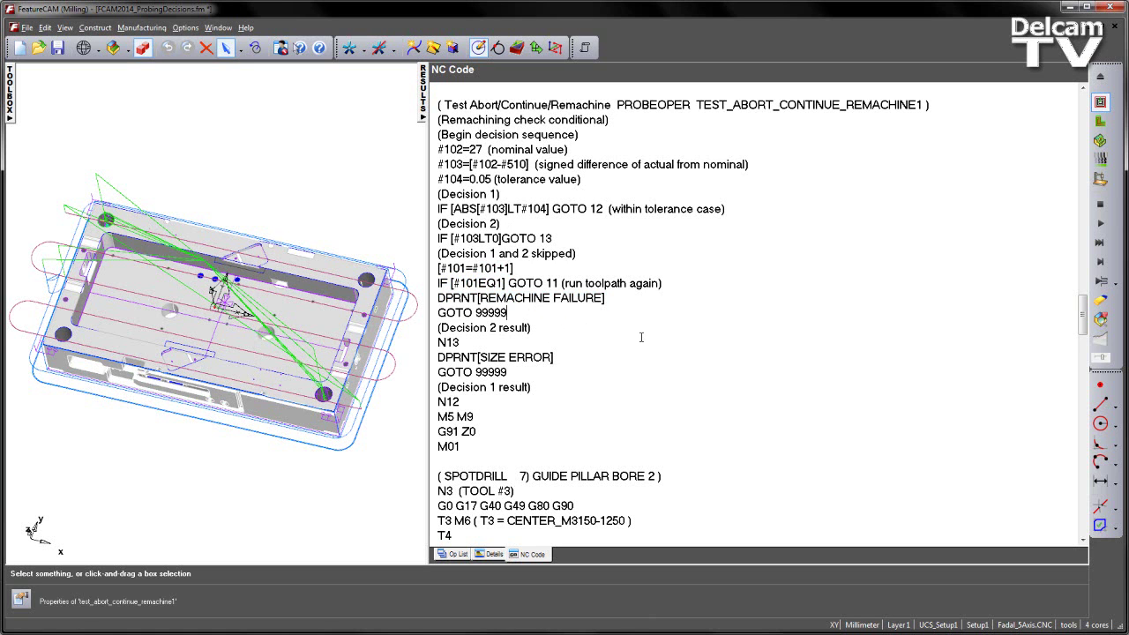
left_click_drag(522, 312, 438, 314)
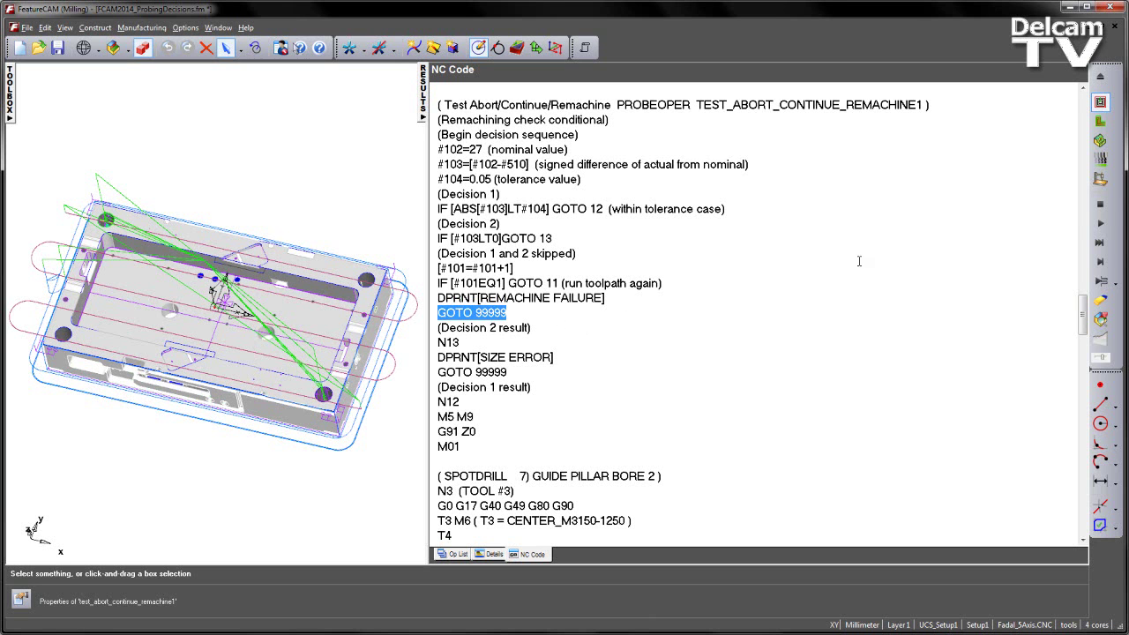
Stop the simulation and start a new User-defined Test Jump Label feature.
left_click(1100, 204)
left_click(517, 48)
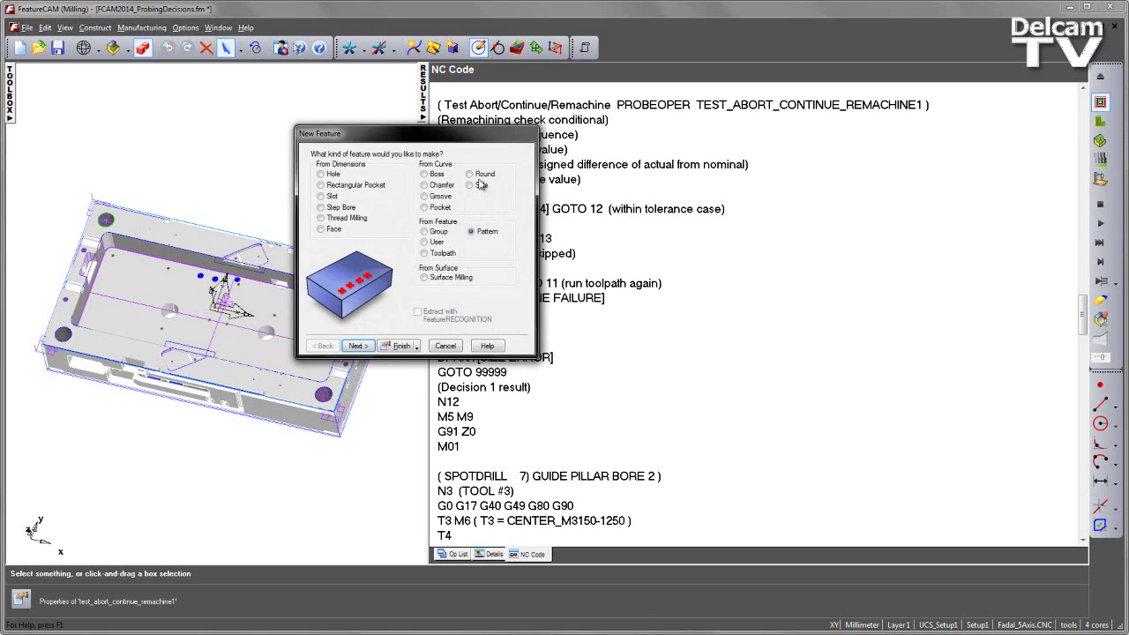
left_click(425, 242)
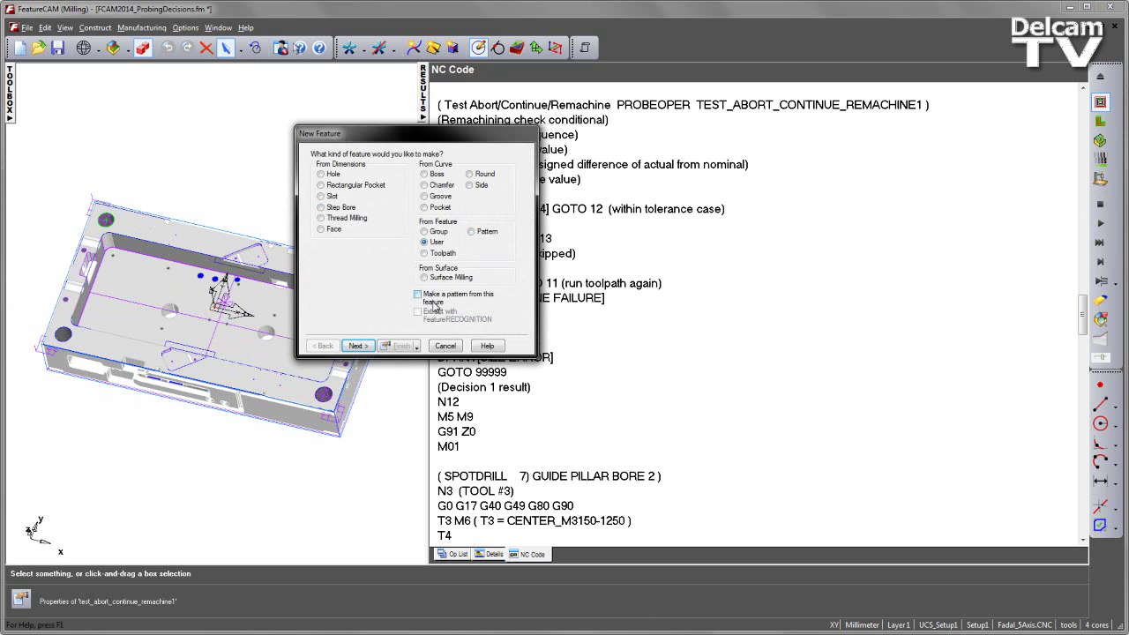
left_click(357, 346)
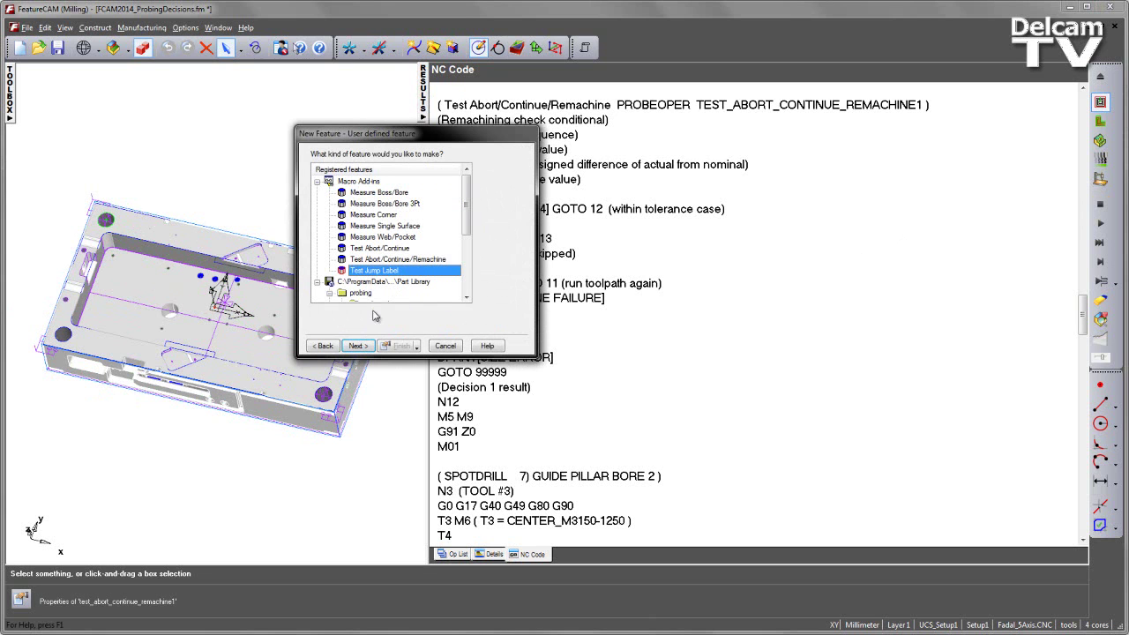
left_click(366, 271)
left_click(358, 345)
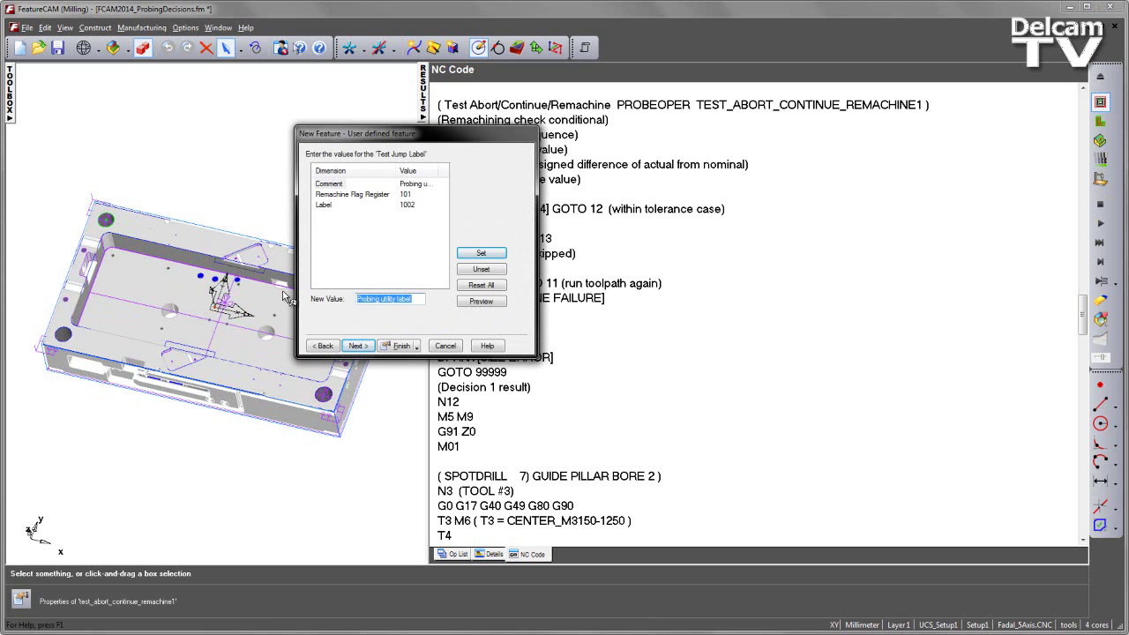
Set the label's Comment to Abort and Label to 99999, then finish the feature.
type("Abort")
left_click(491, 256)
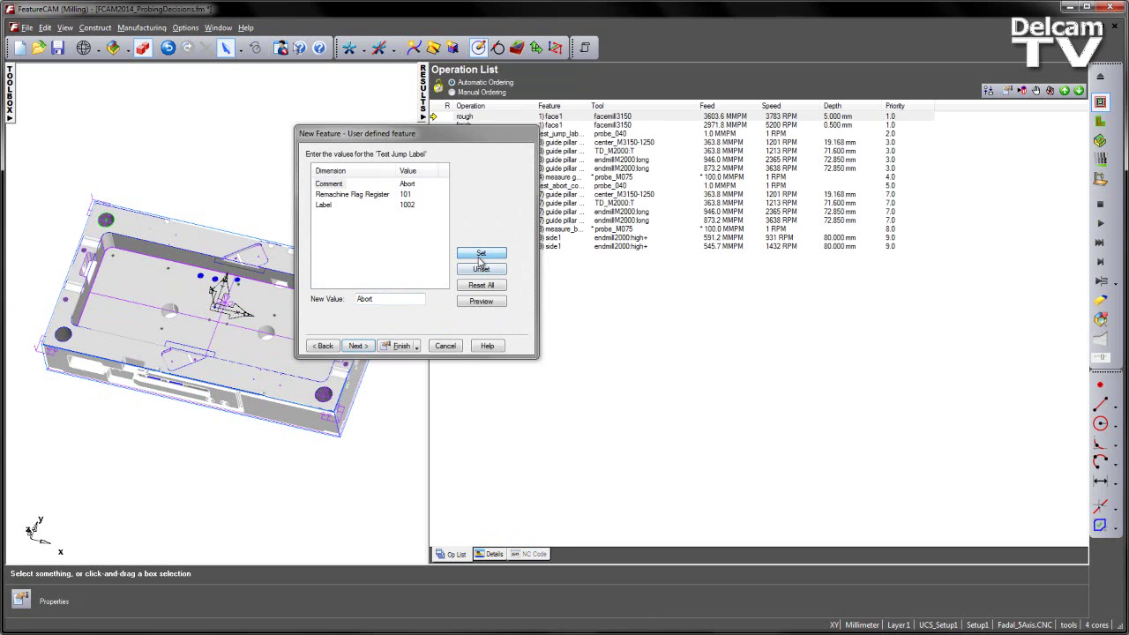
left_click(323, 206)
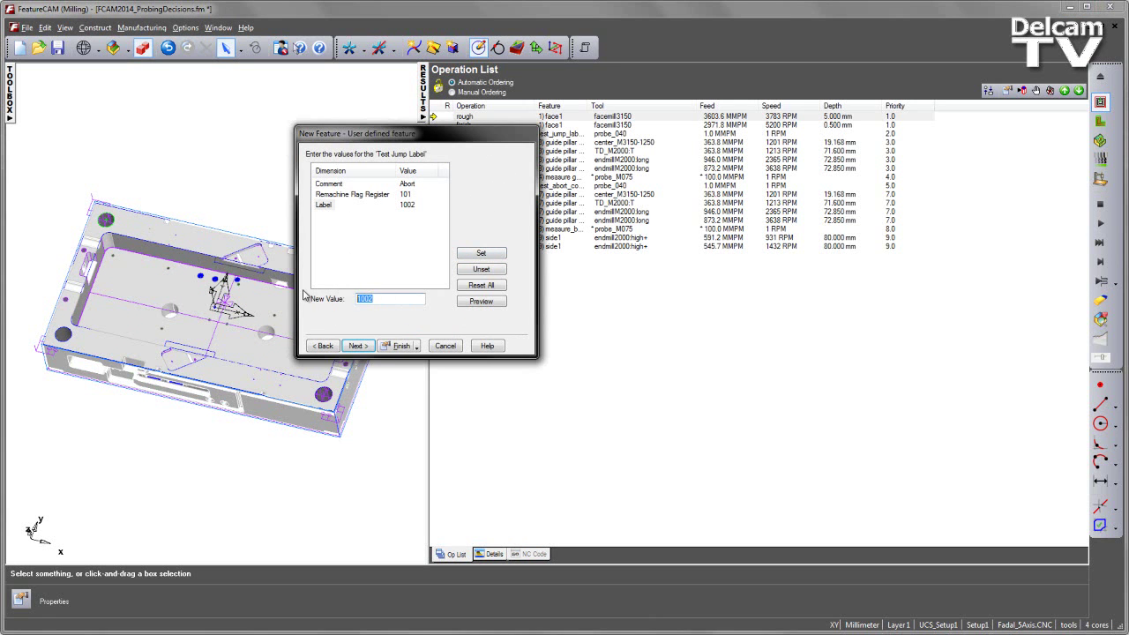
type("99999")
left_click(473, 257)
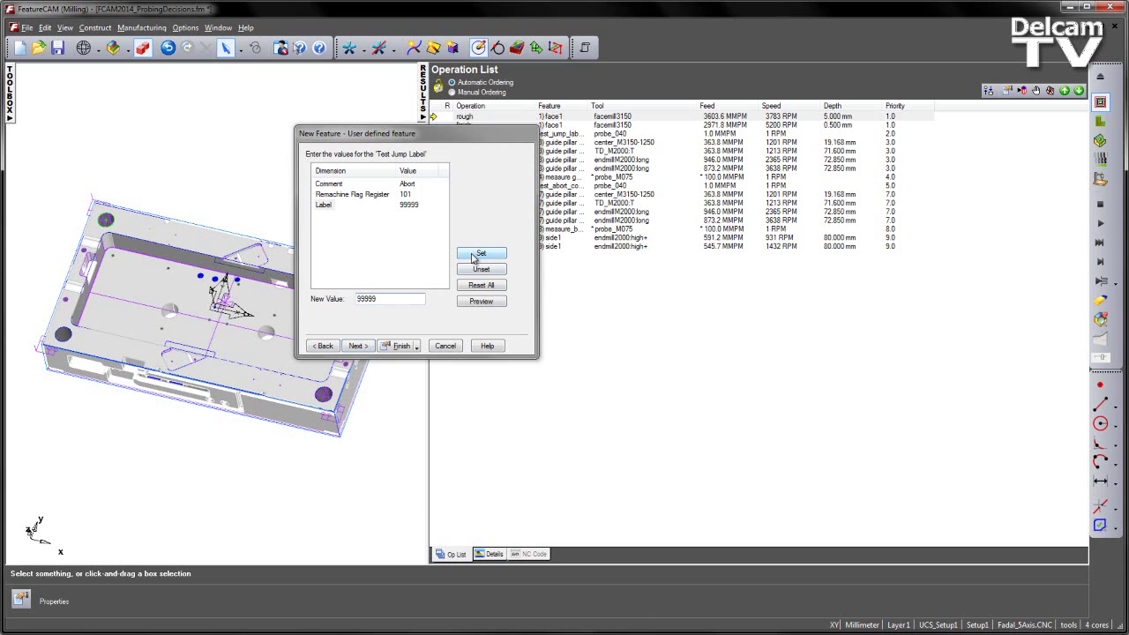
left_click(400, 345)
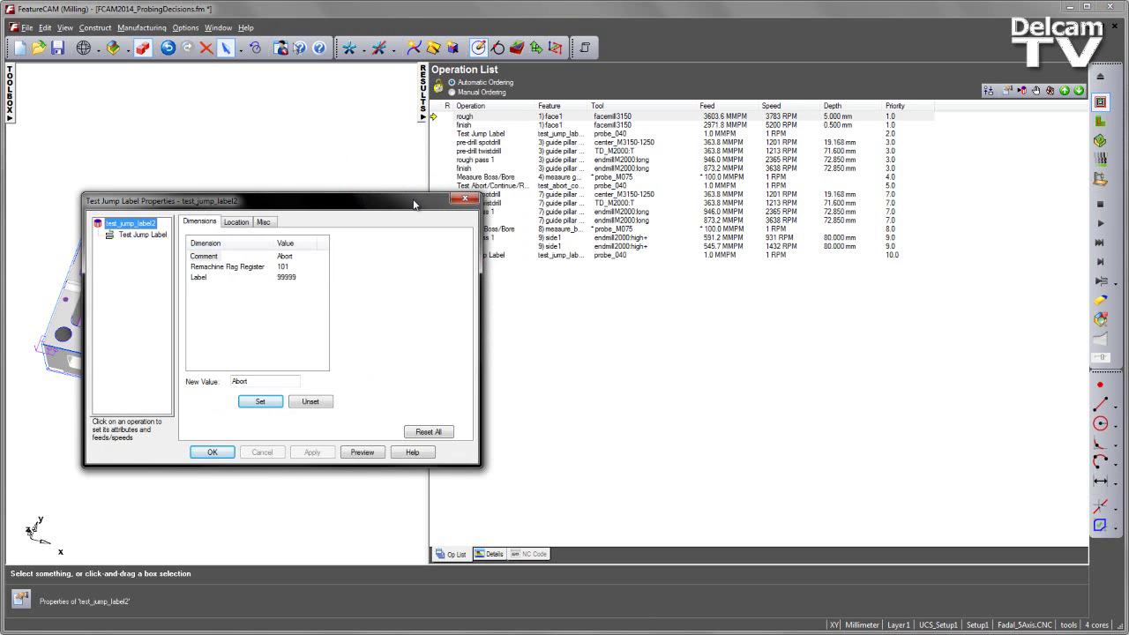
Set the label's Misc base priority to 100 and confirm its properties.
left_click(265, 221)
left_click(230, 259)
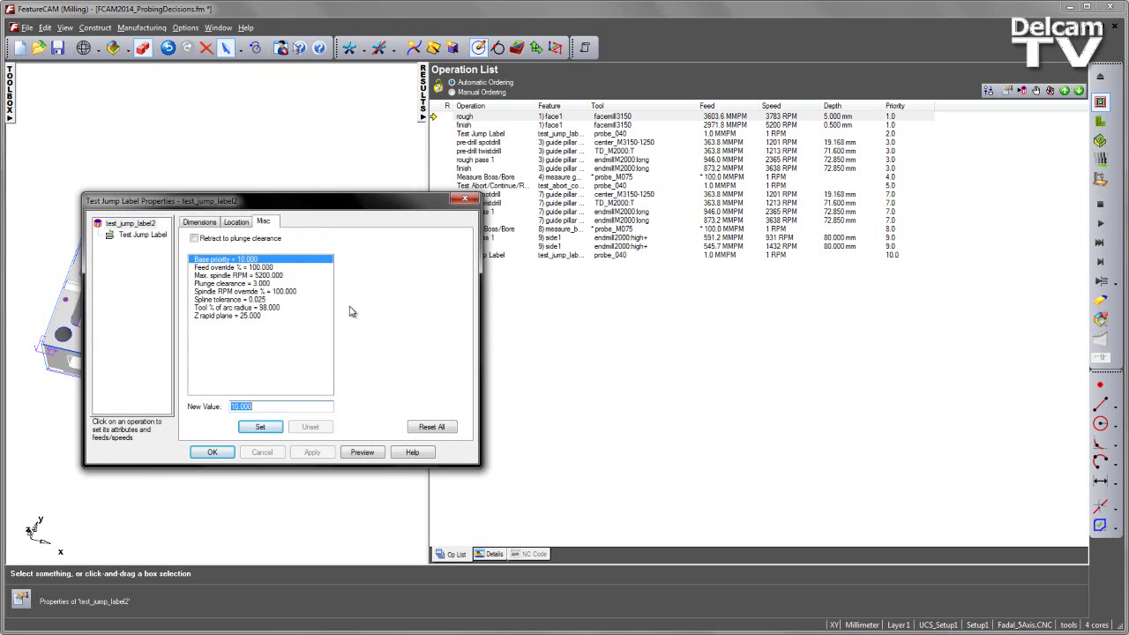
type("100")
left_click(279, 430)
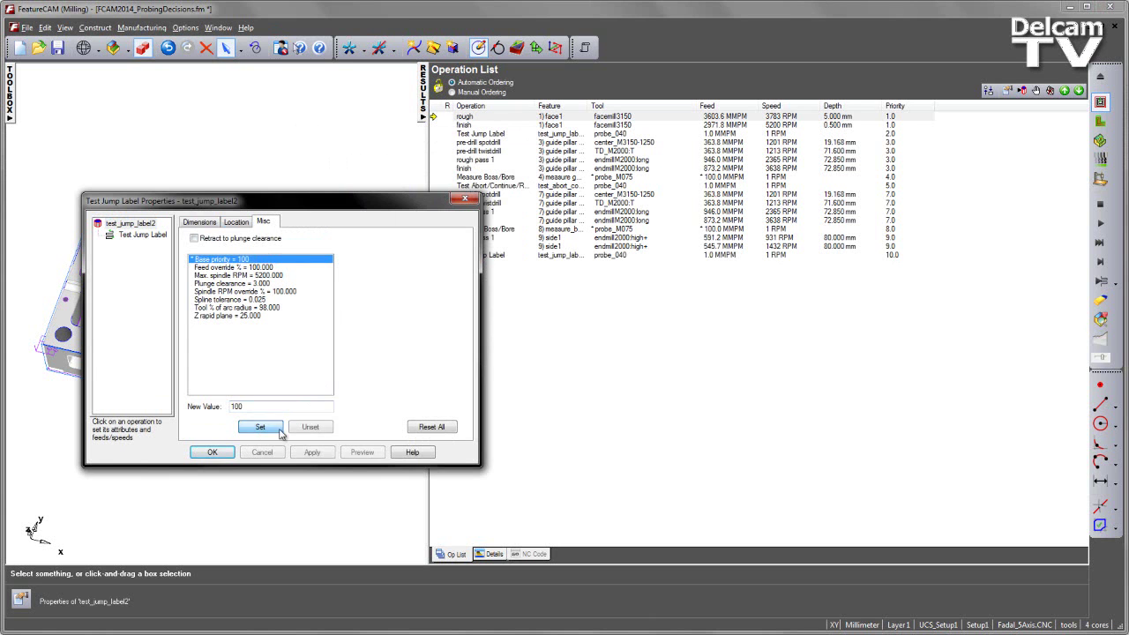
left_click(216, 453)
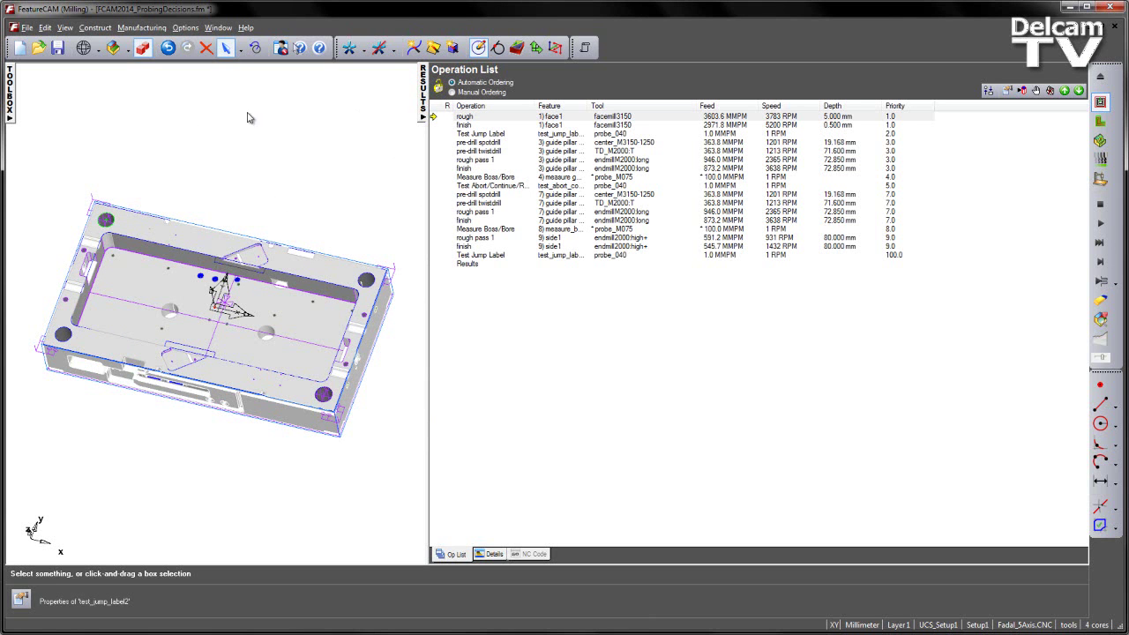
Select the end program abort label and the new test_jump_label2 in the feature tree.
left_click(424, 99)
left_click(11, 95)
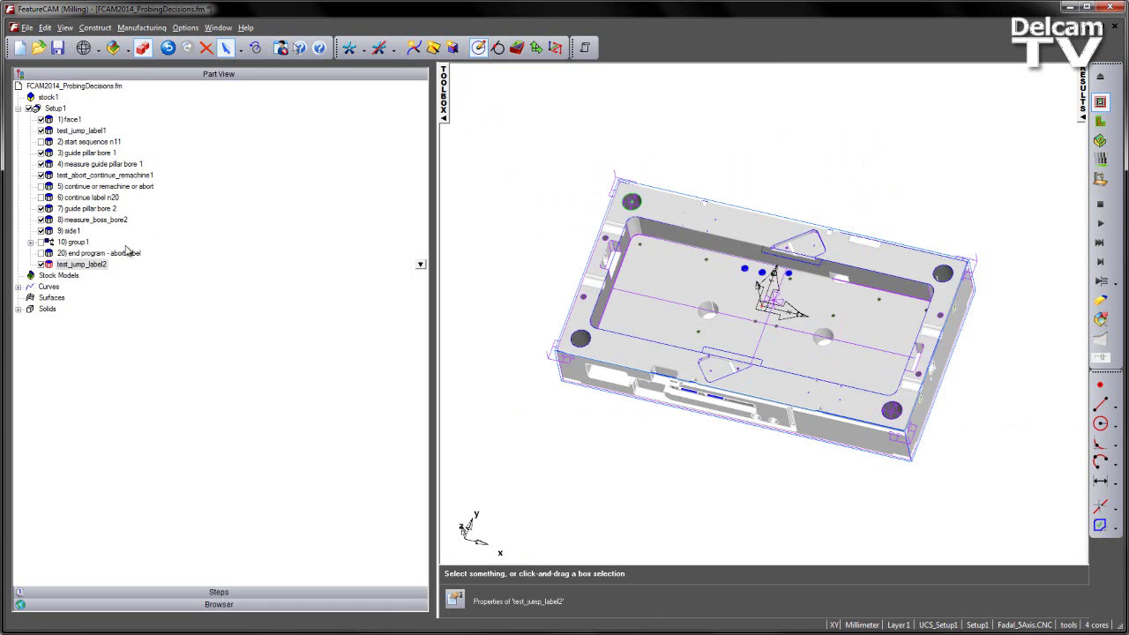
left_click(97, 253)
left_click(95, 265)
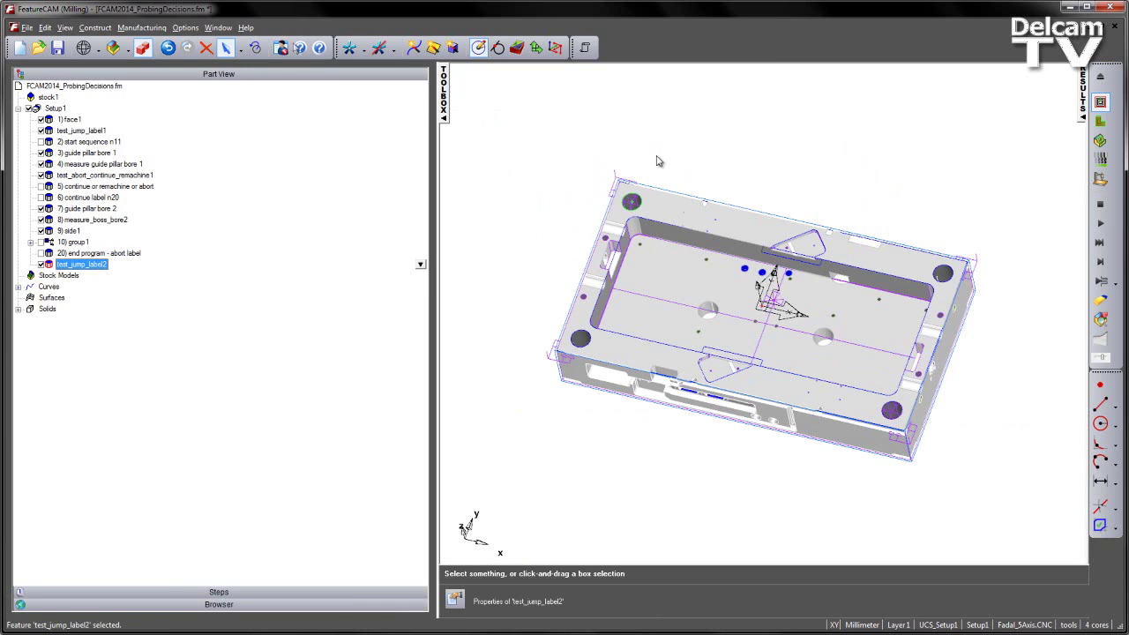
left_click(445, 101)
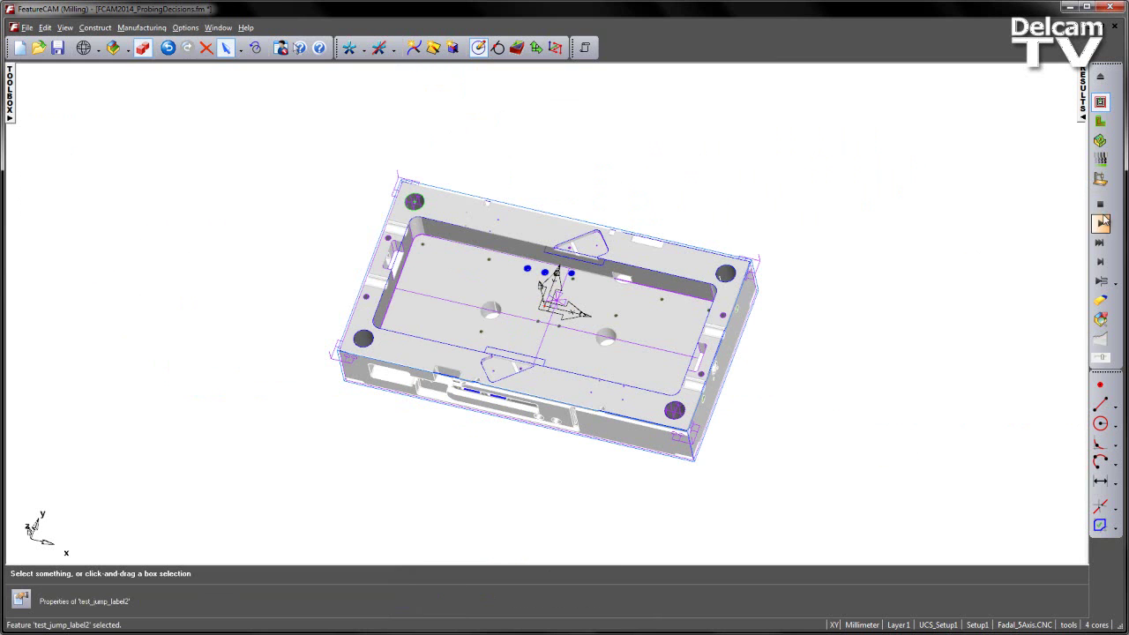
Simulate the toolpaths and display the posted NC code in the Results panel.
left_click(1100, 223)
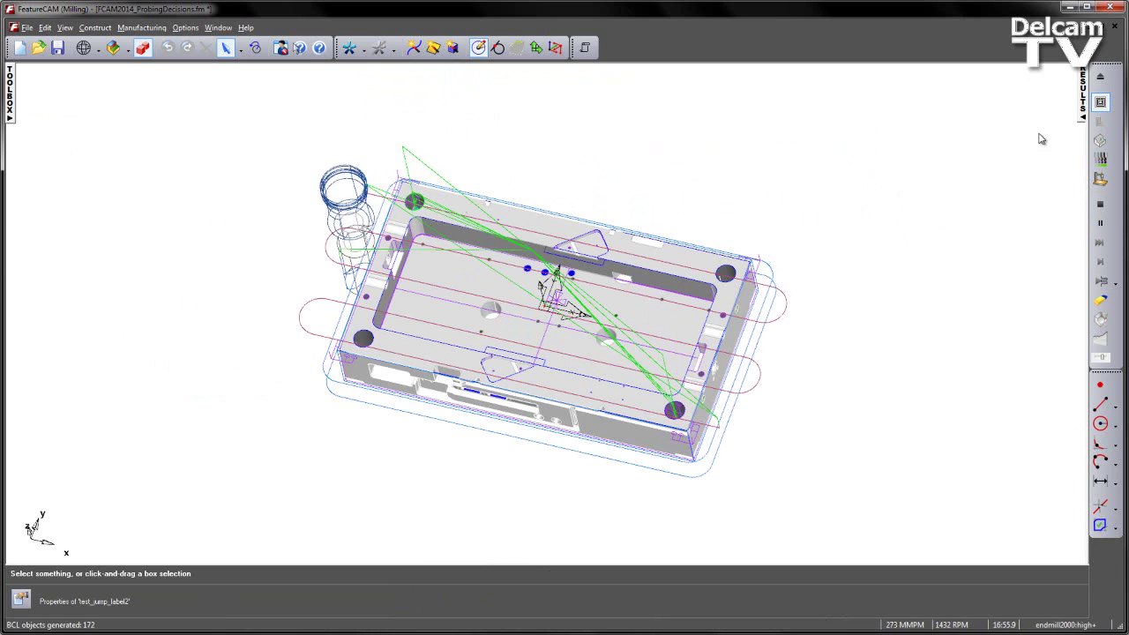
left_click(1100, 101)
left_click(490, 554)
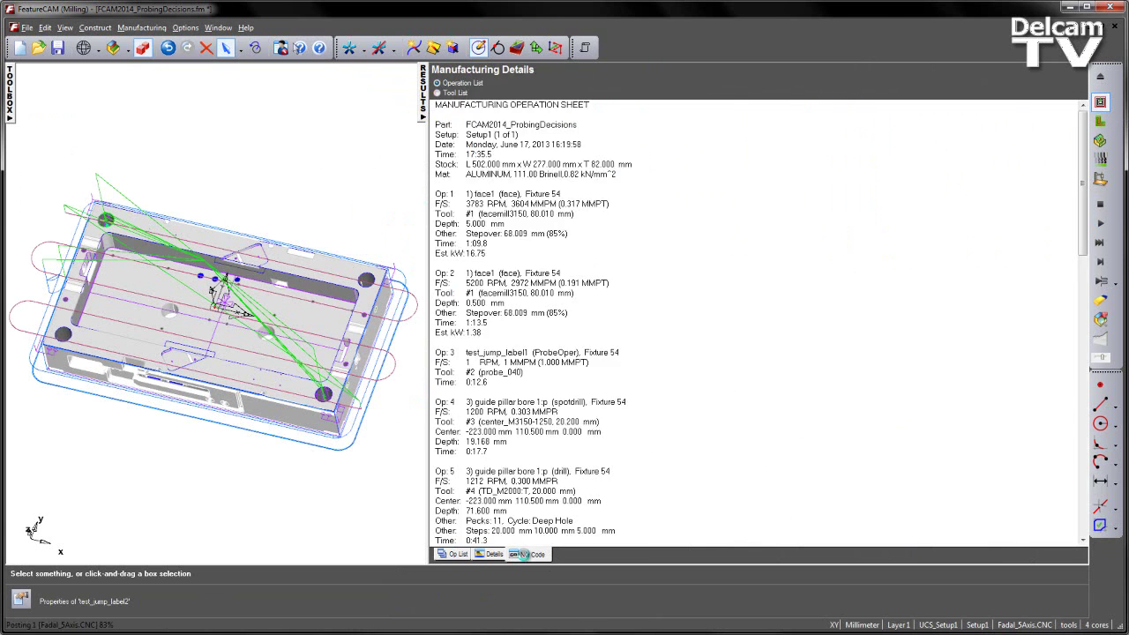
left_click(530, 554)
scroll(579, 350, "down", 5)
scroll(579, 349, "down", 3)
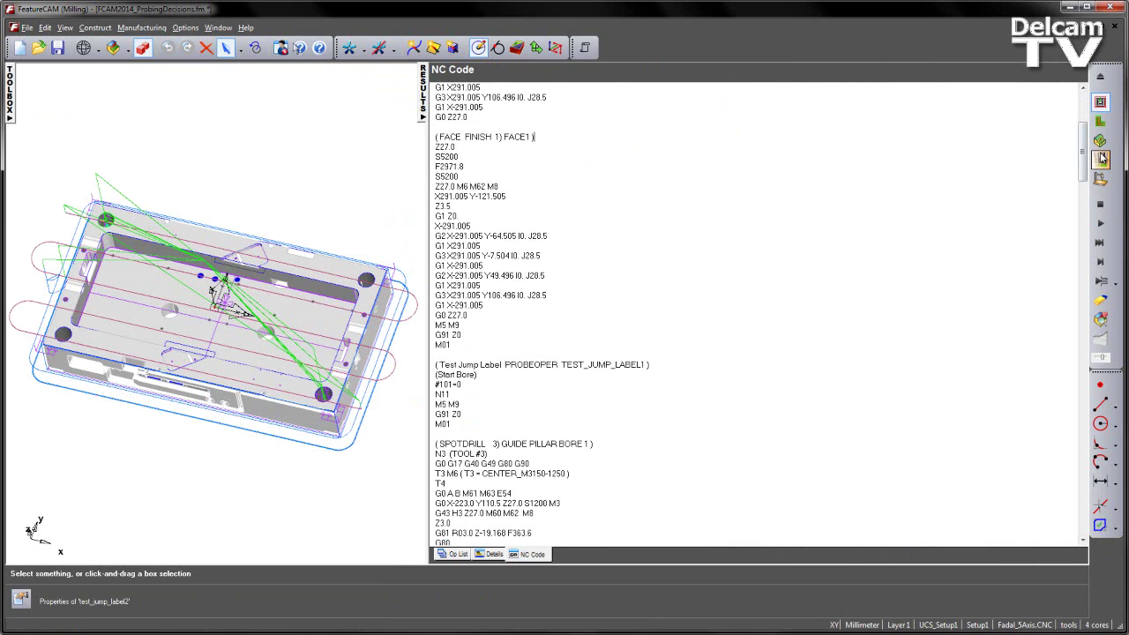
Scroll to the end of the code and highlight the Abort block's N99999 line.
left_click_drag(1083, 146, 1037, 543)
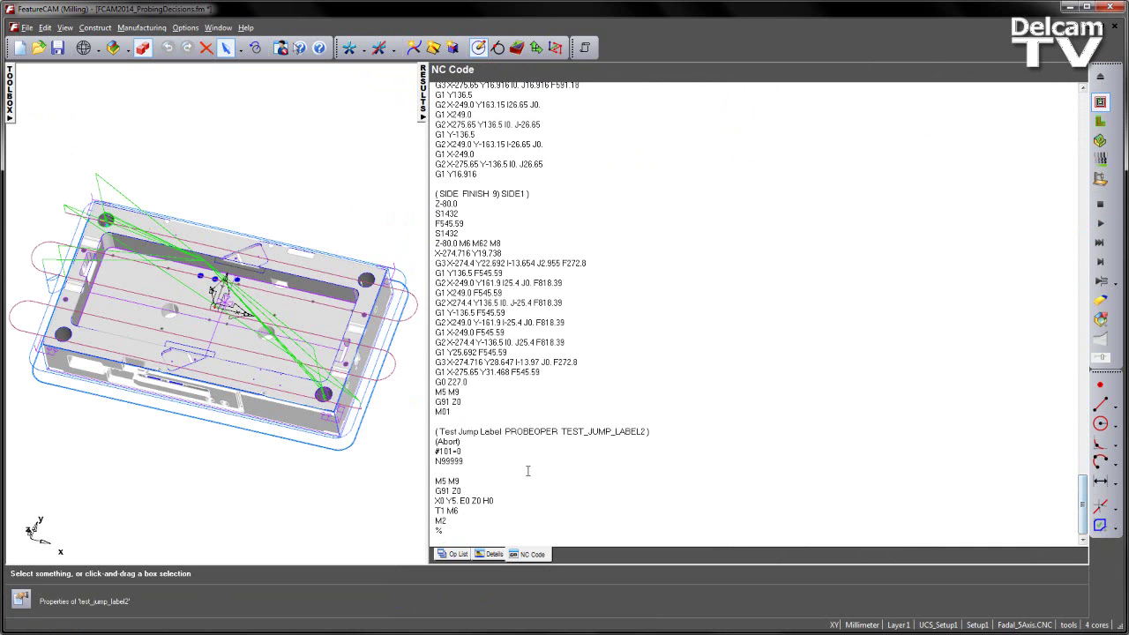
left_click_drag(473, 457, 420, 430)
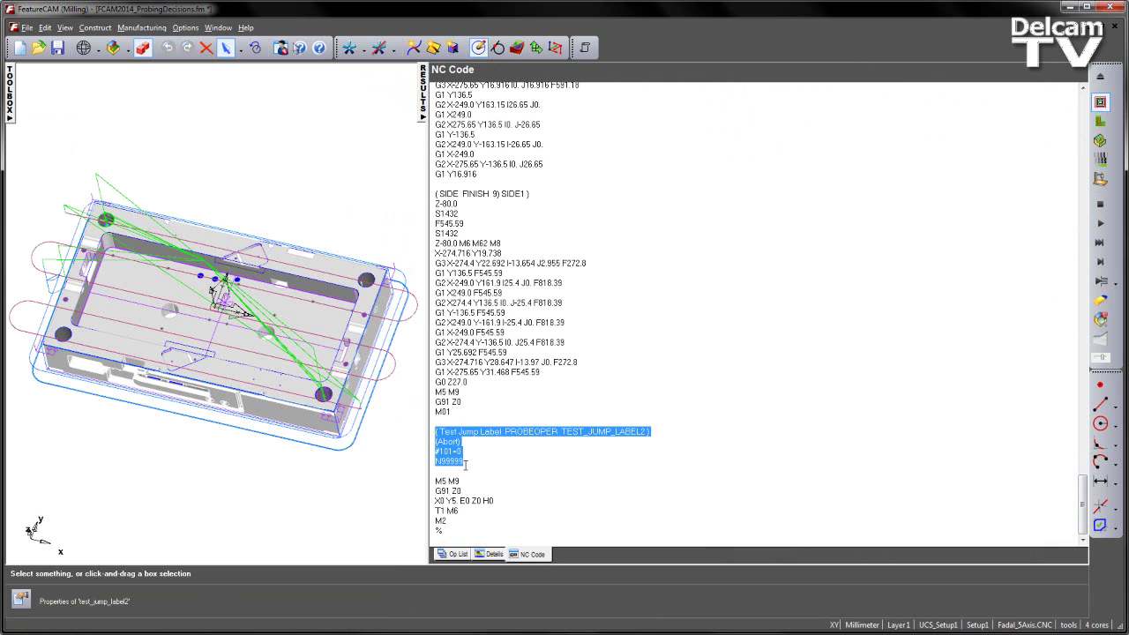
left_click_drag(478, 466, 432, 461)
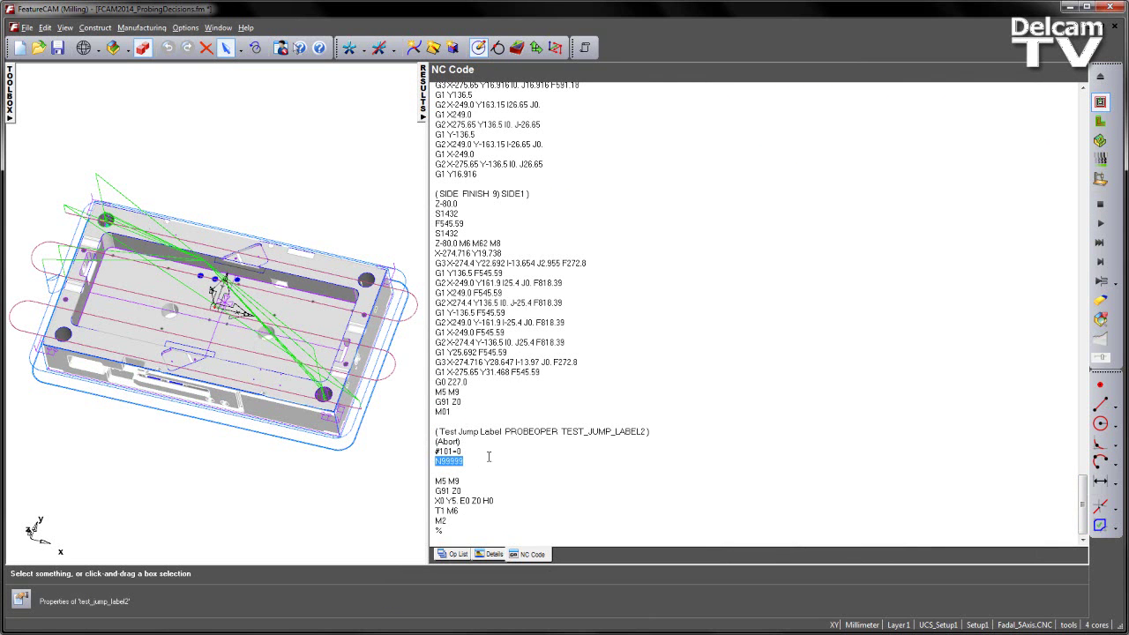
scroll(603, 420, "up", 3)
scroll(603, 419, "down", 2)
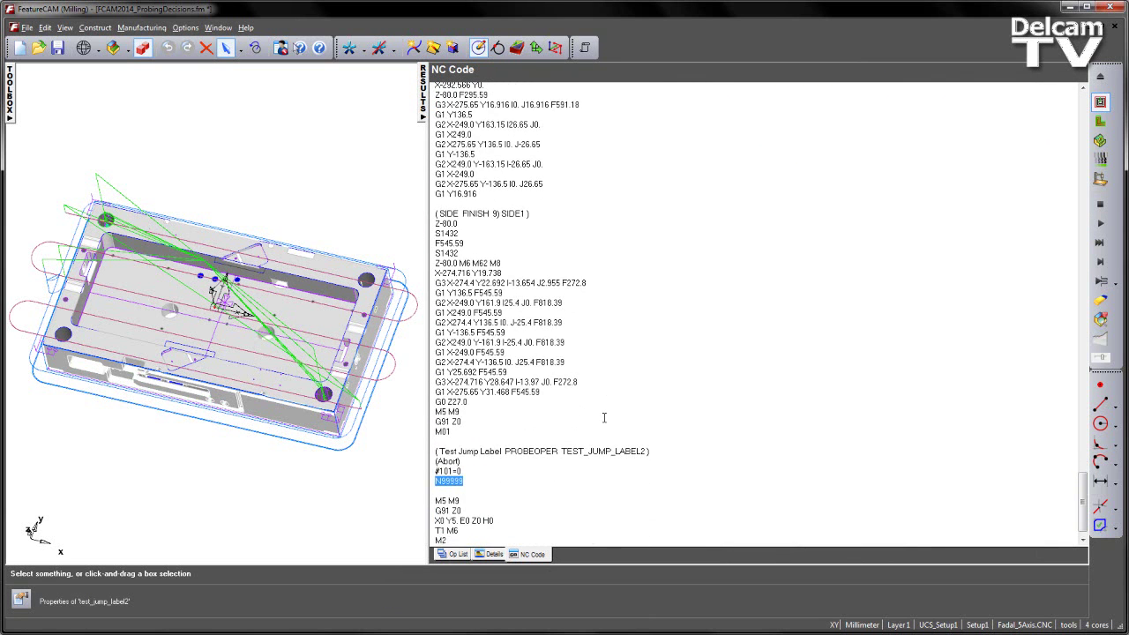
Untick 20) end program - abort label and tick 6) continue label n20 in the part tree.
left_click(426, 114)
left_click(13, 108)
middle_click_drag(534, 316, 651, 256)
scroll(654, 262, "up", 2)
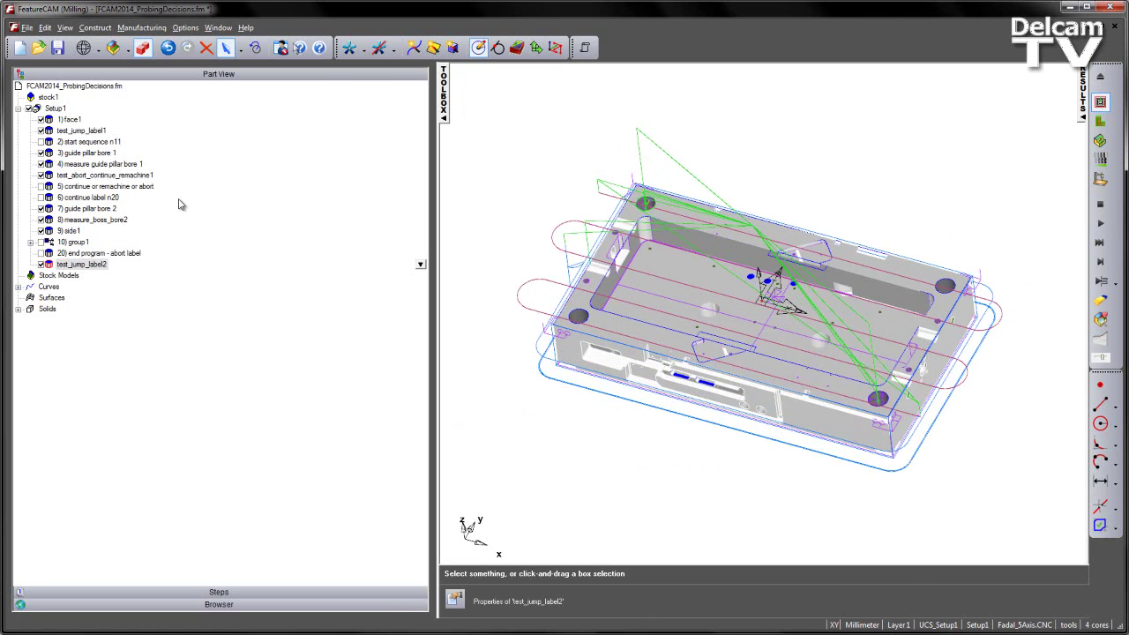
left_click(41, 254)
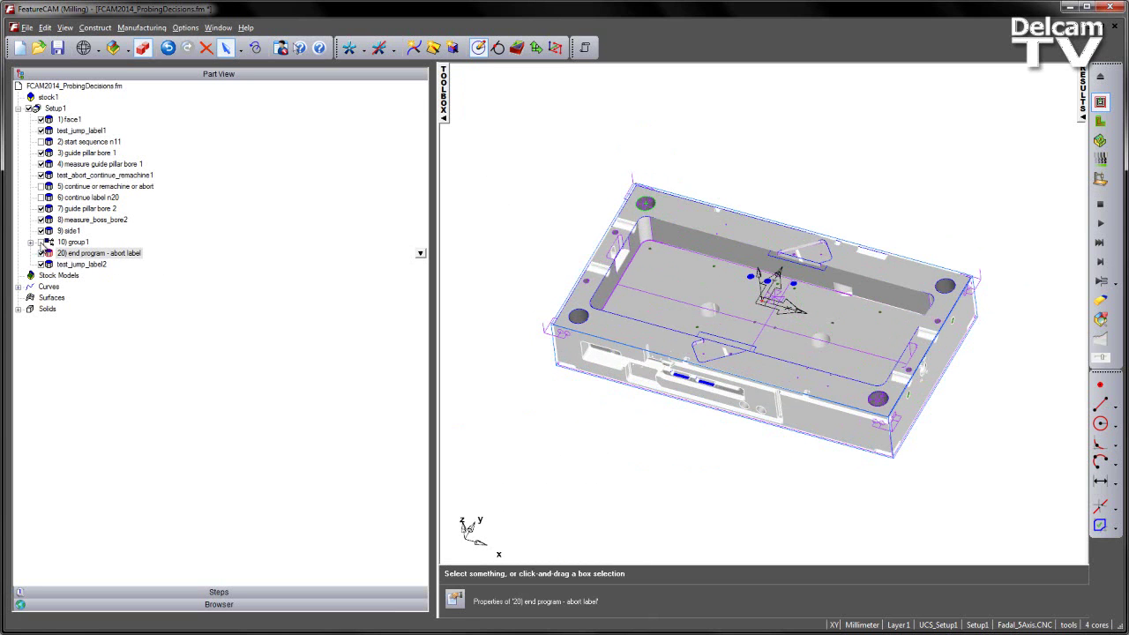
left_click(41, 253)
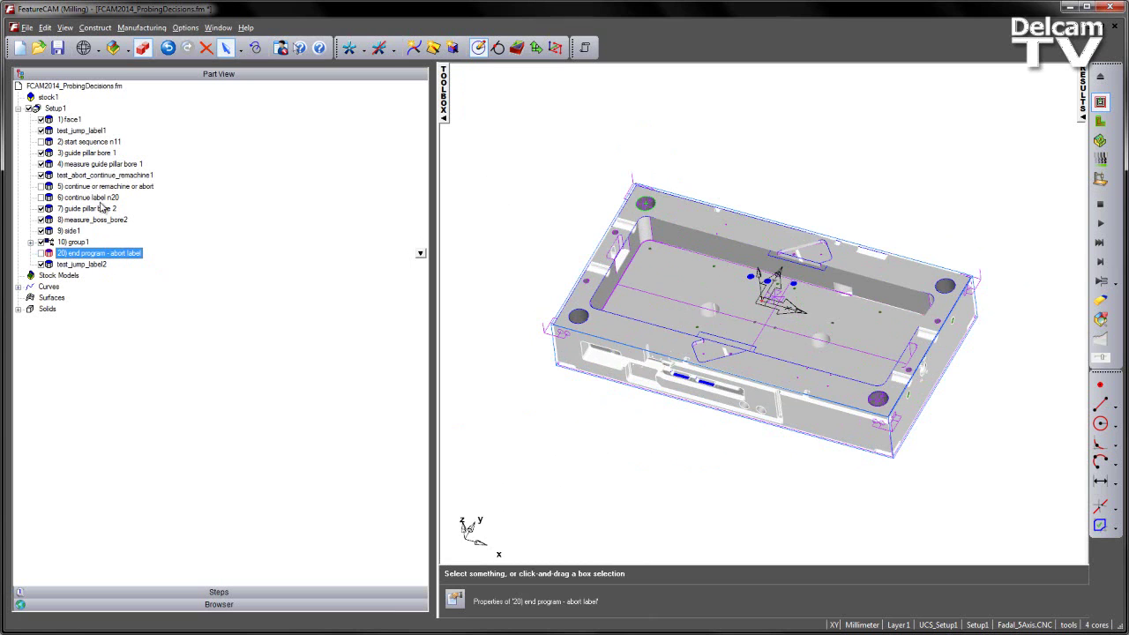
left_click(40, 198)
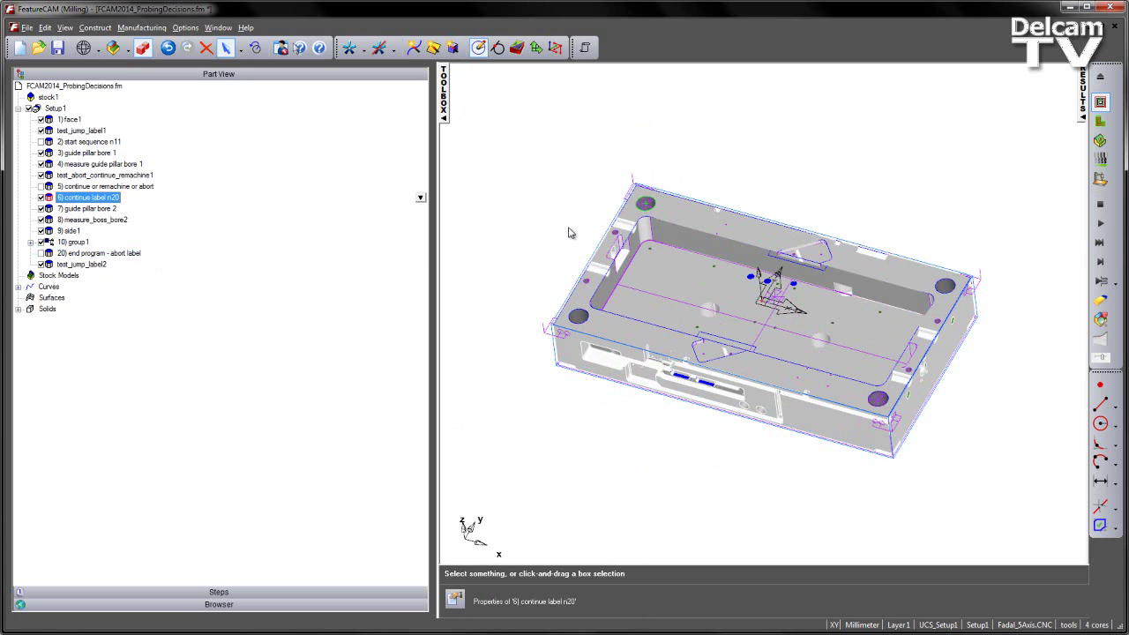
Run the 3D solid simulation and rotate the machined part to inspect it.
left_click(1100, 141)
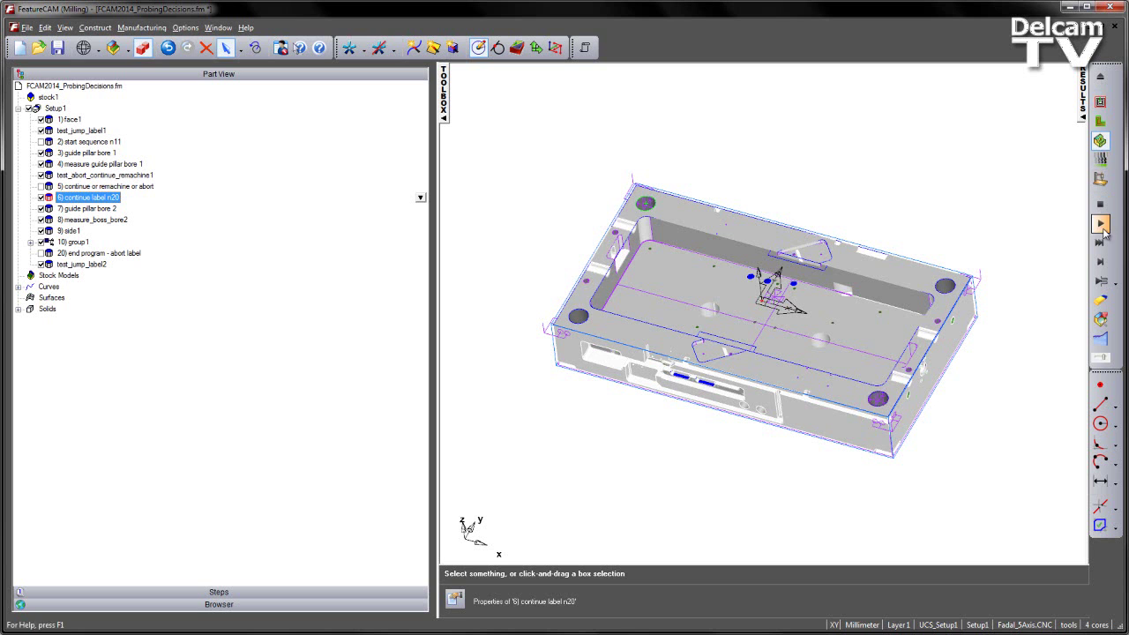
left_click(1100, 224)
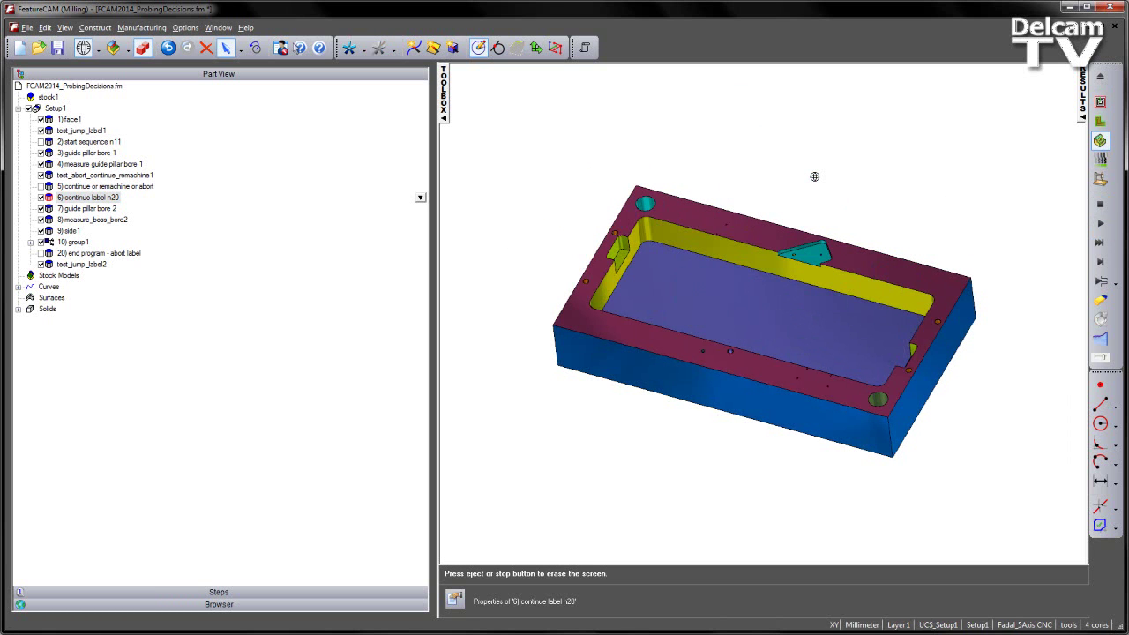
left_click_drag(741, 209, 744, 238)
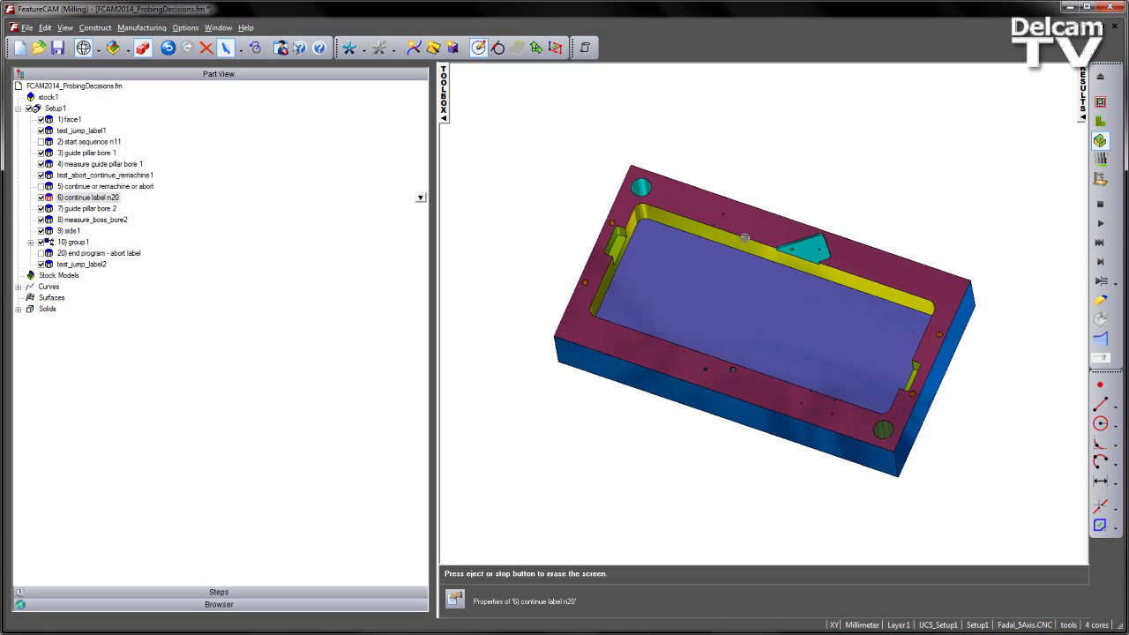
scroll(744, 238, "up", 2)
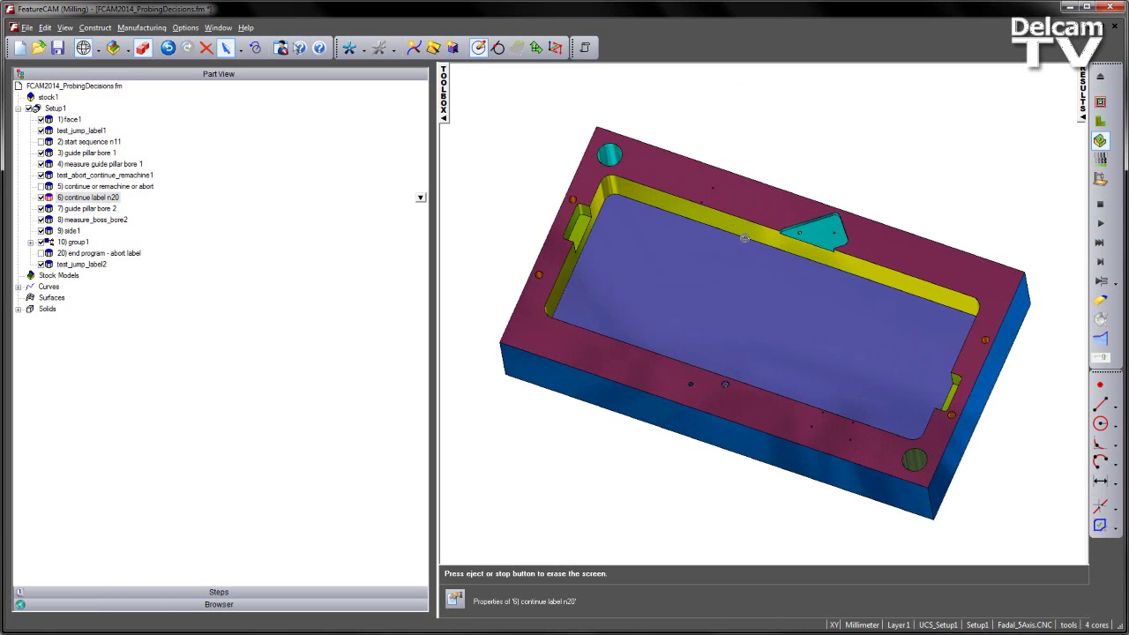